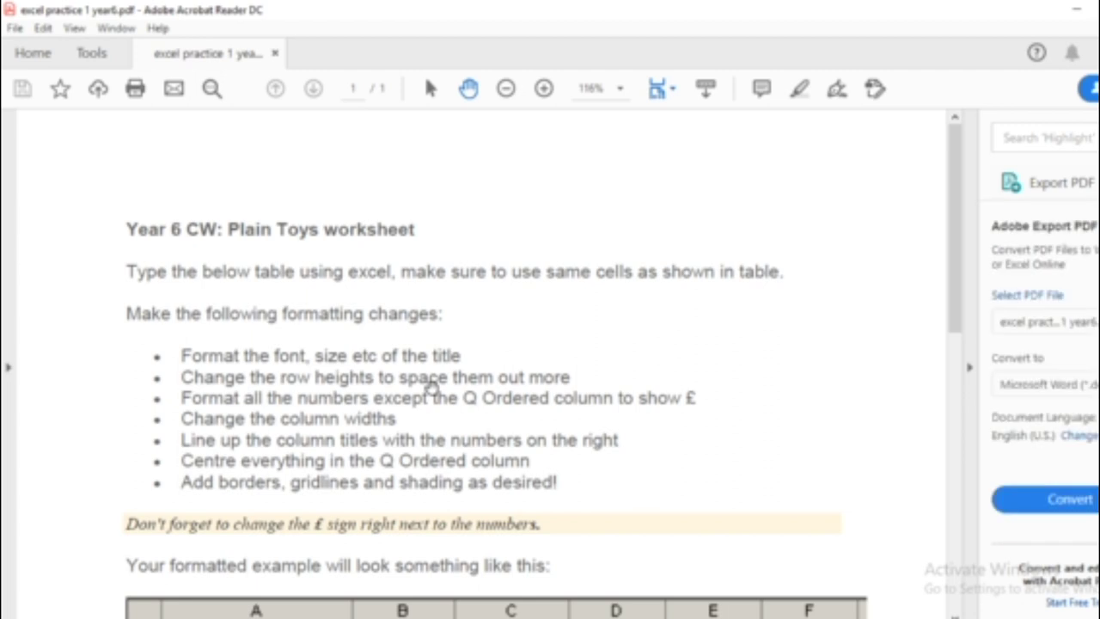
- Dismiss the activation notice and start a new blank Excel workbook
scroll(432, 387, down, 2)
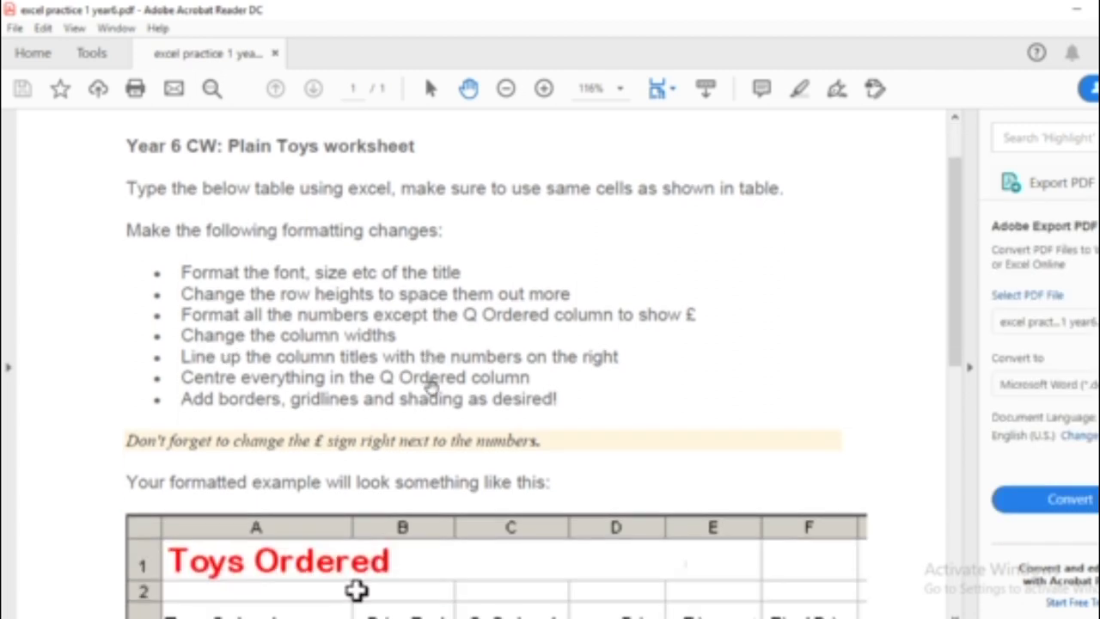
scroll(432, 388, down, 1)
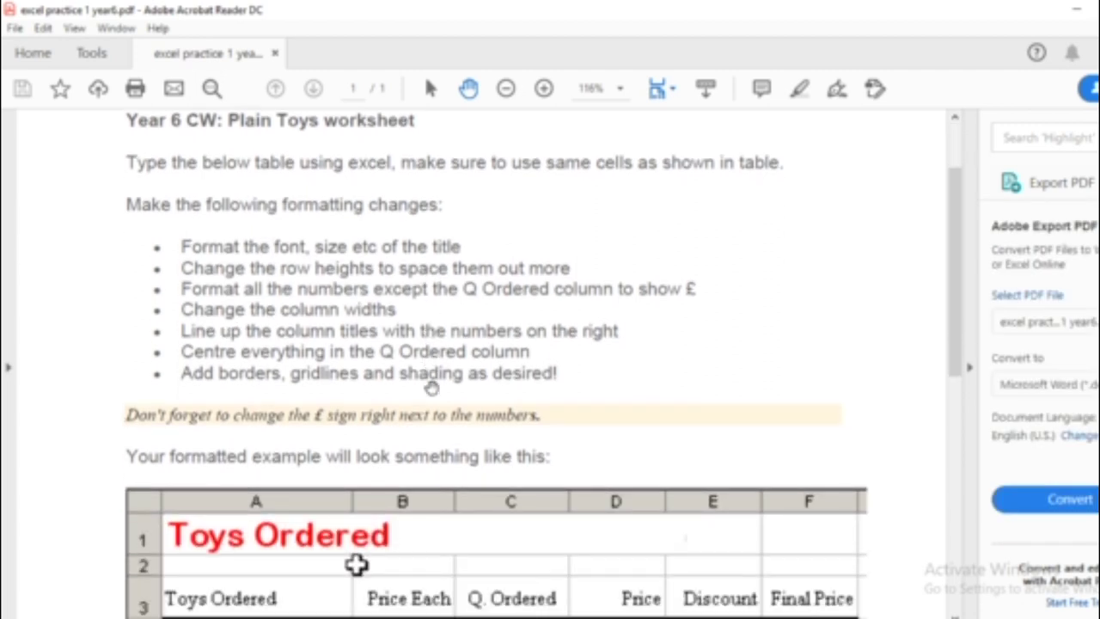
scroll(432, 388, down, 2)
scroll(432, 387, down, 2)
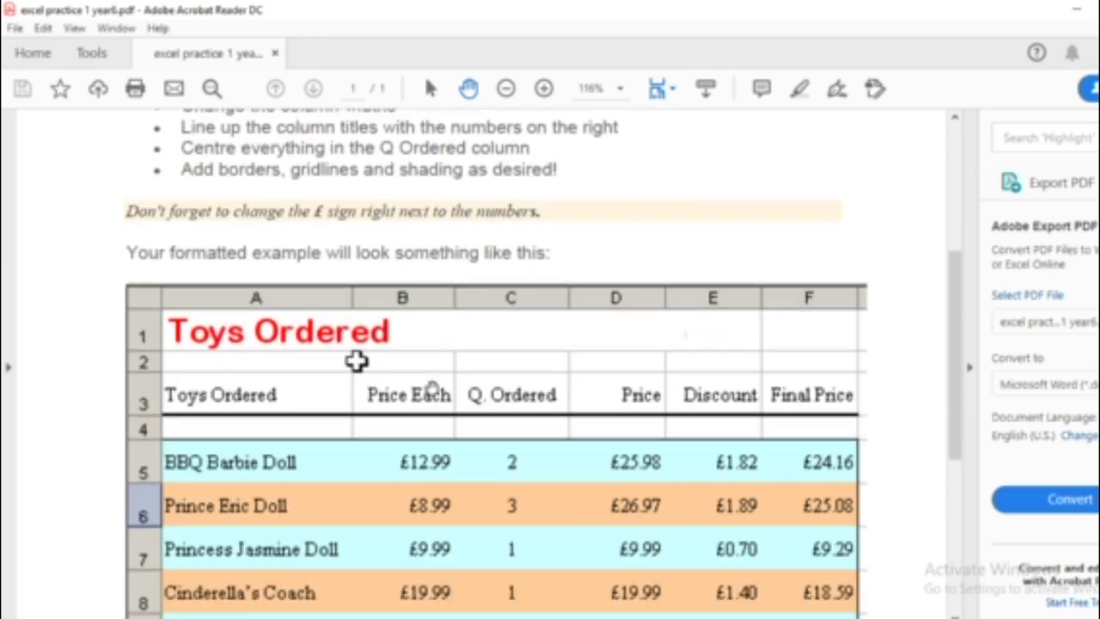
scroll(432, 387, down, 5)
scroll(432, 387, down, 1)
scroll(432, 388, up, 7)
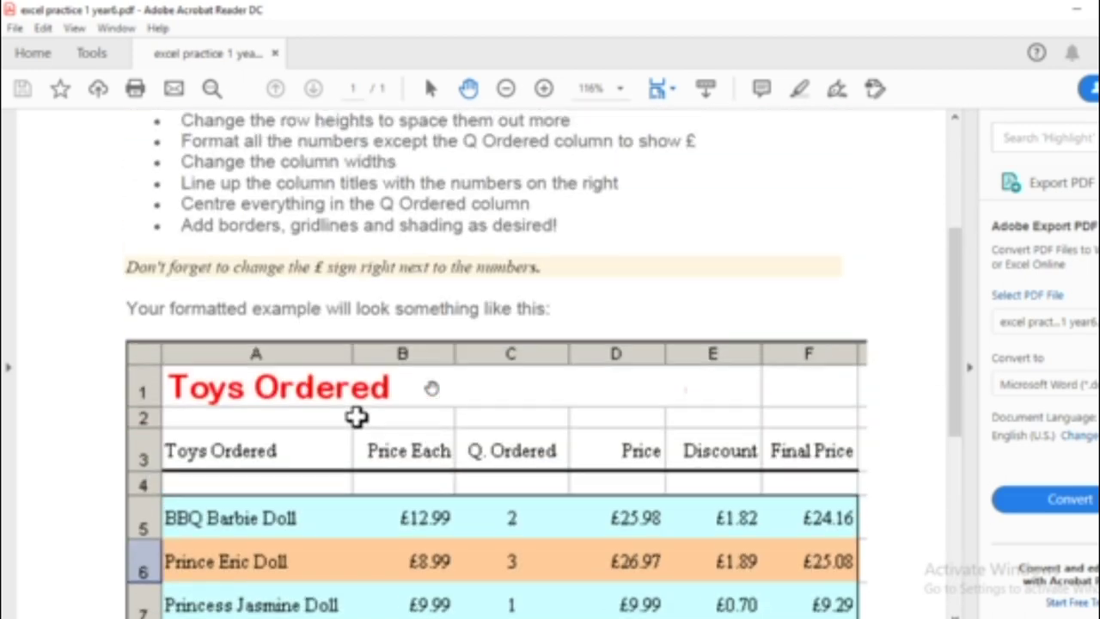
scroll(431, 388, up, 2)
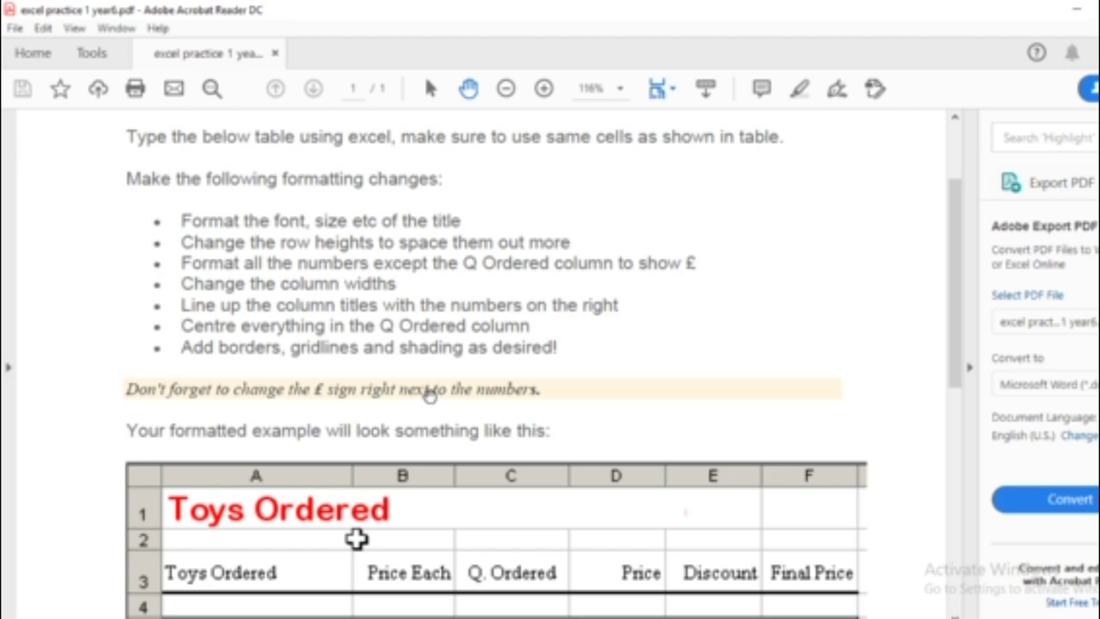
scroll(430, 393, up, 3)
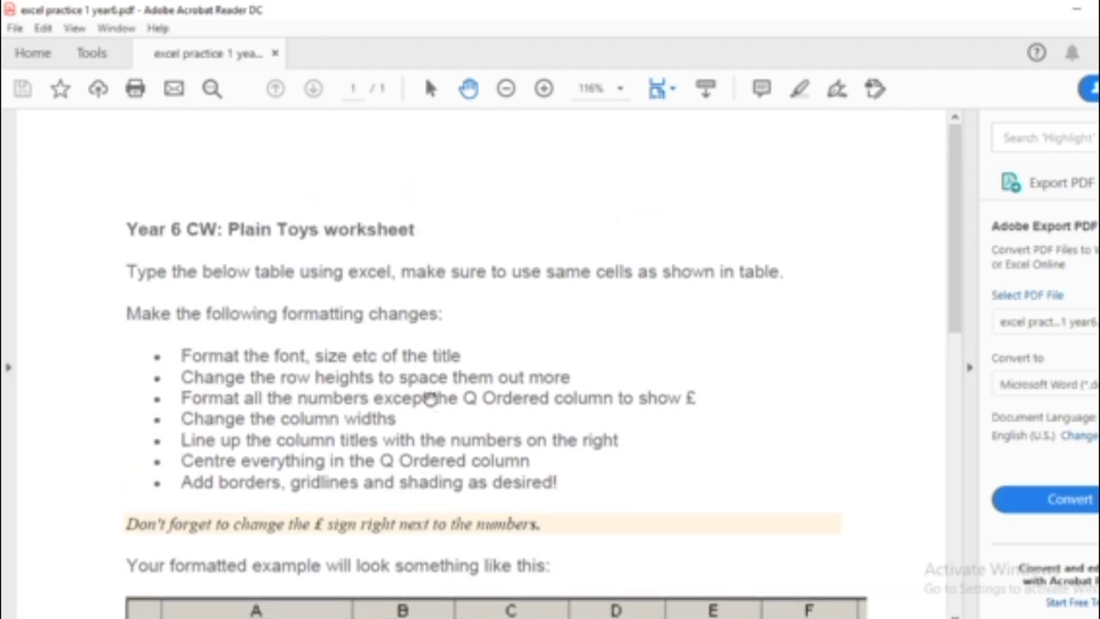
scroll(430, 398, down, 2)
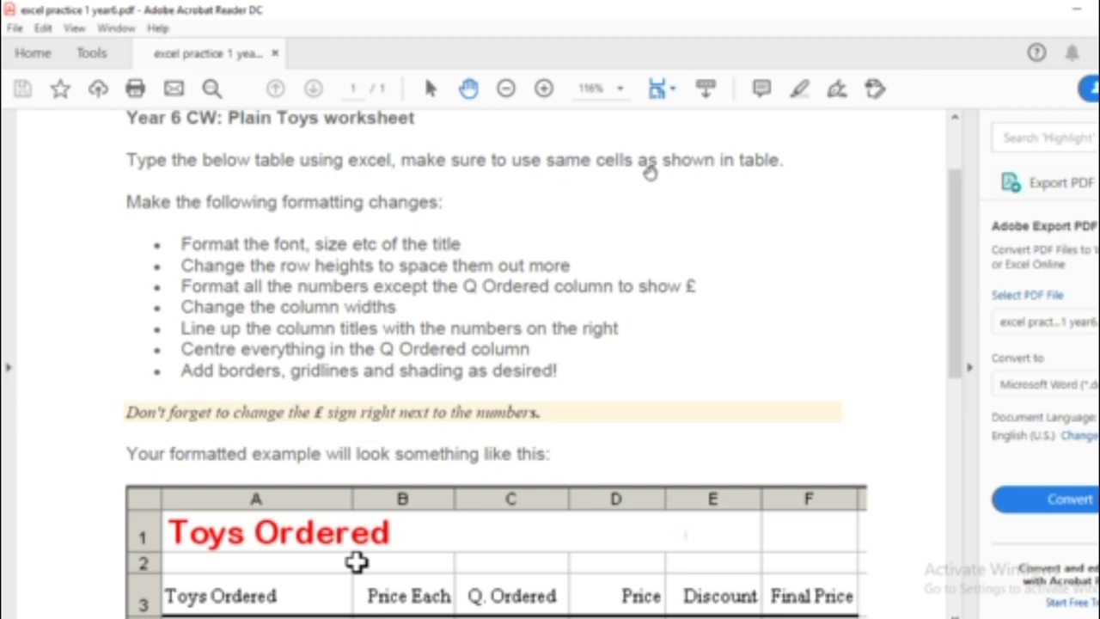
scroll(374, 314, down, 8)
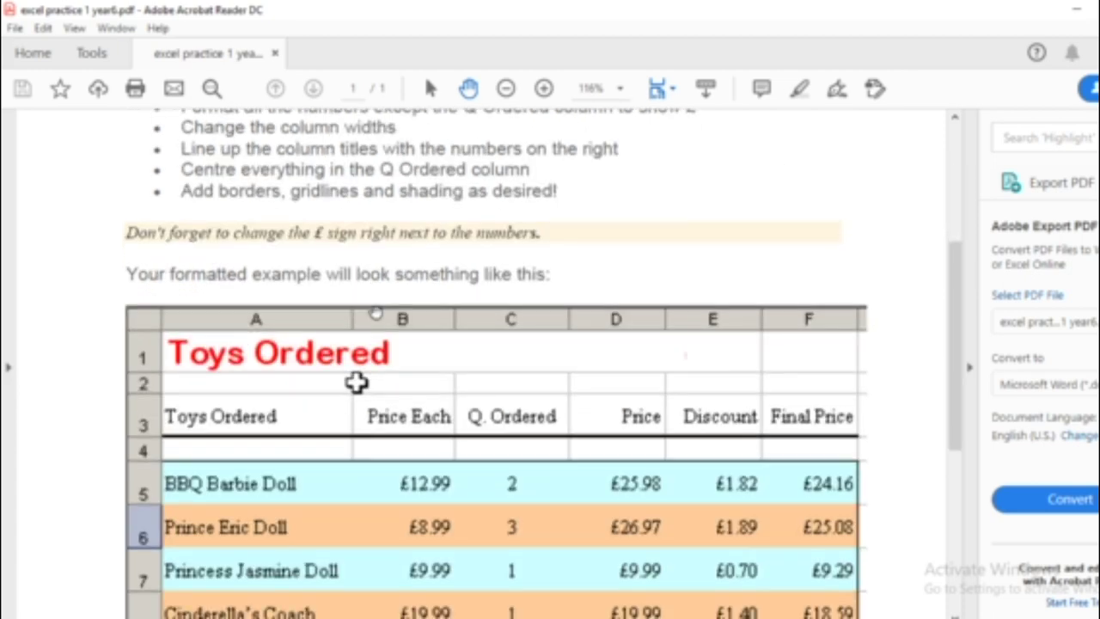
scroll(376, 313, up, 1)
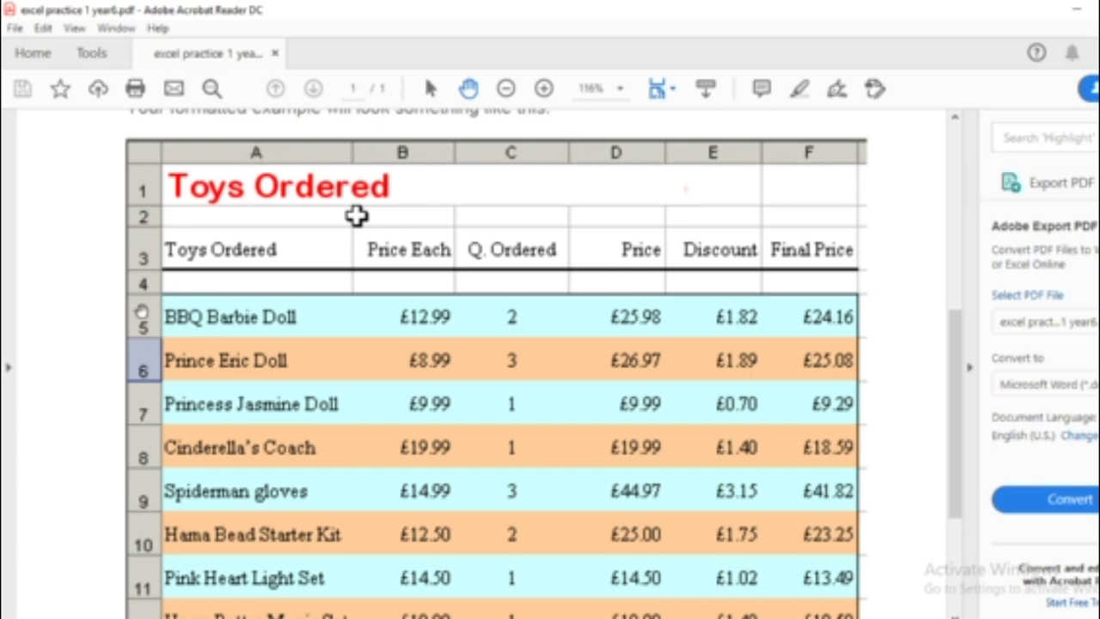
scroll(141, 369, down, 2)
scroll(142, 373, down, 3)
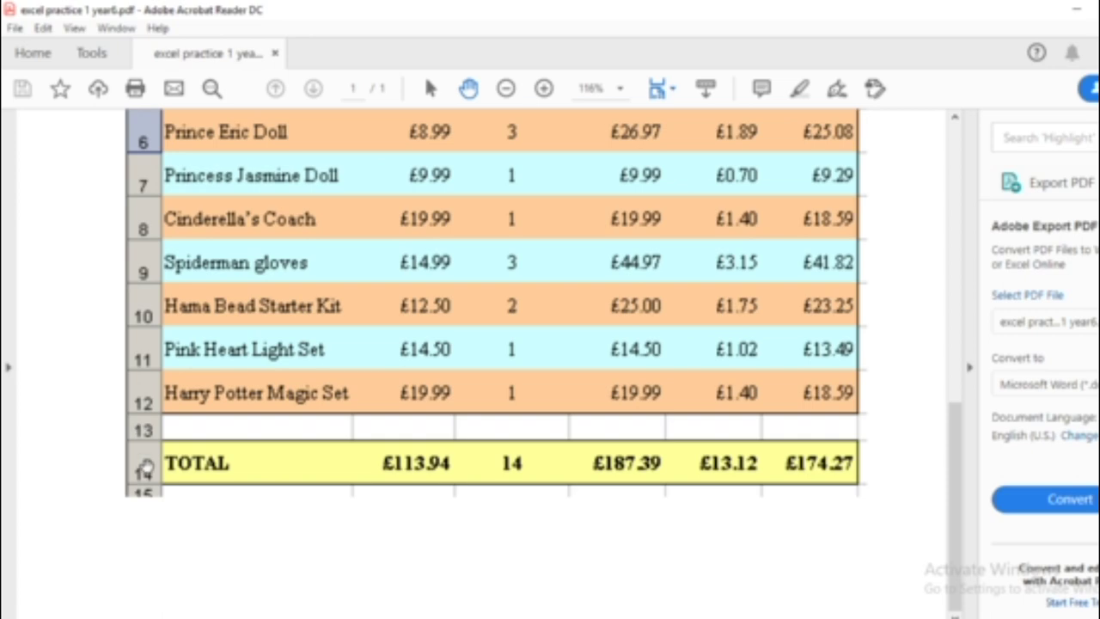
scroll(240, 438, up, 4)
scroll(239, 439, up, 1)
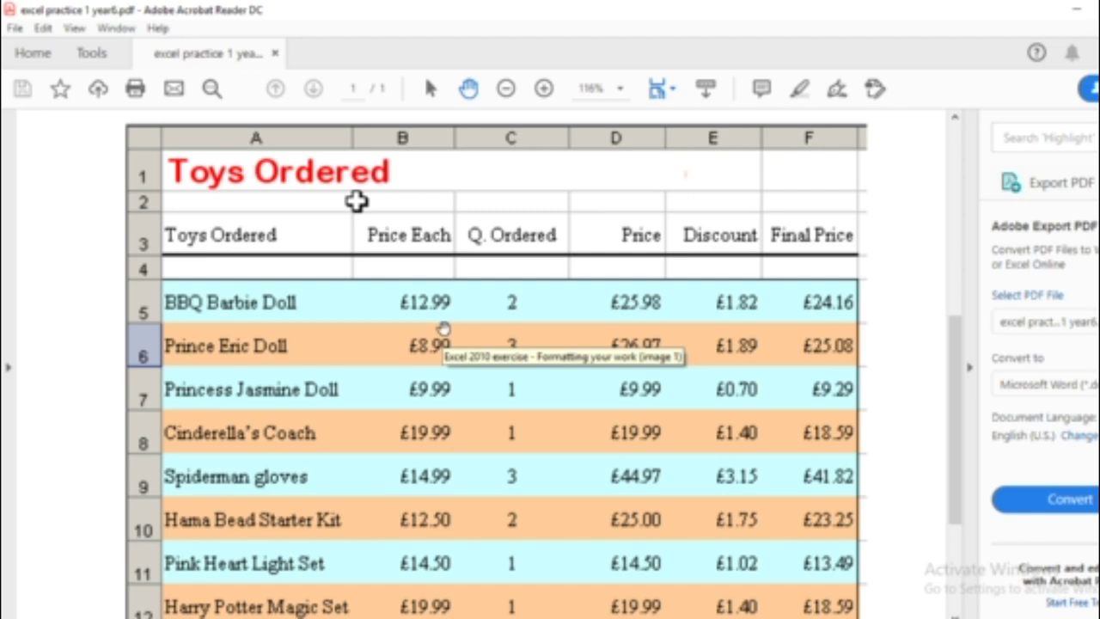
scroll(443, 328, up, 5)
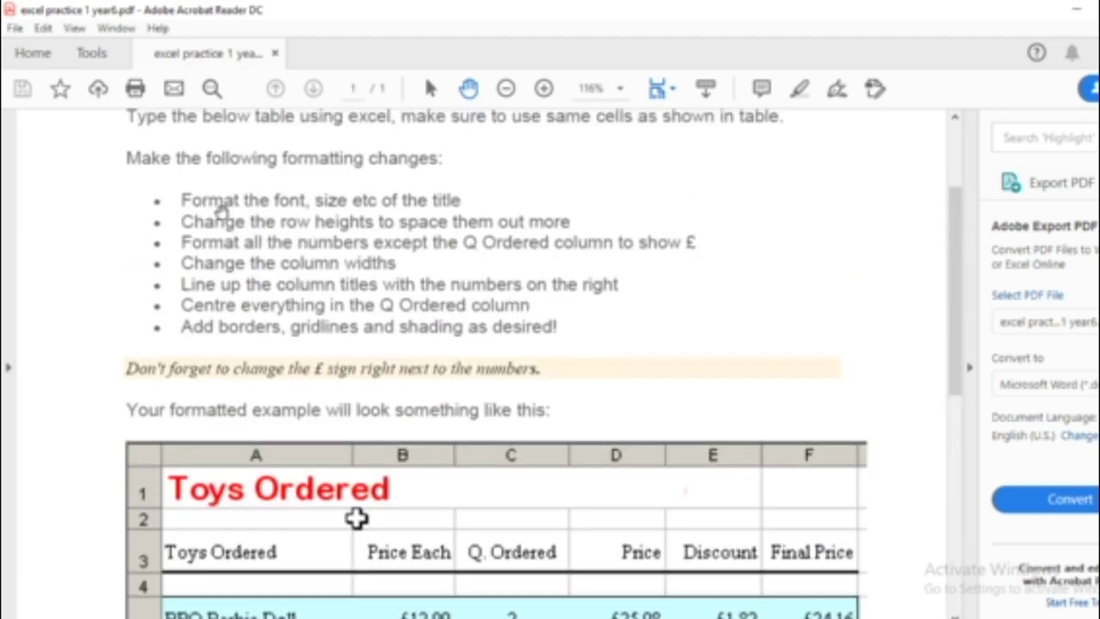
scroll(218, 335, down, 3)
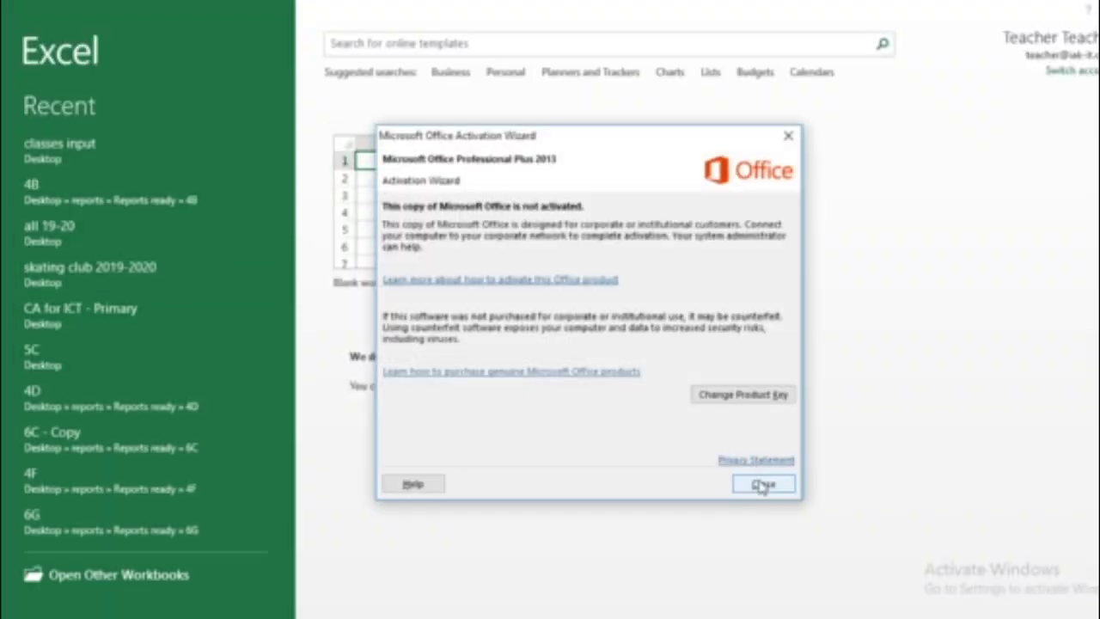
click(762, 484)
click(410, 221)
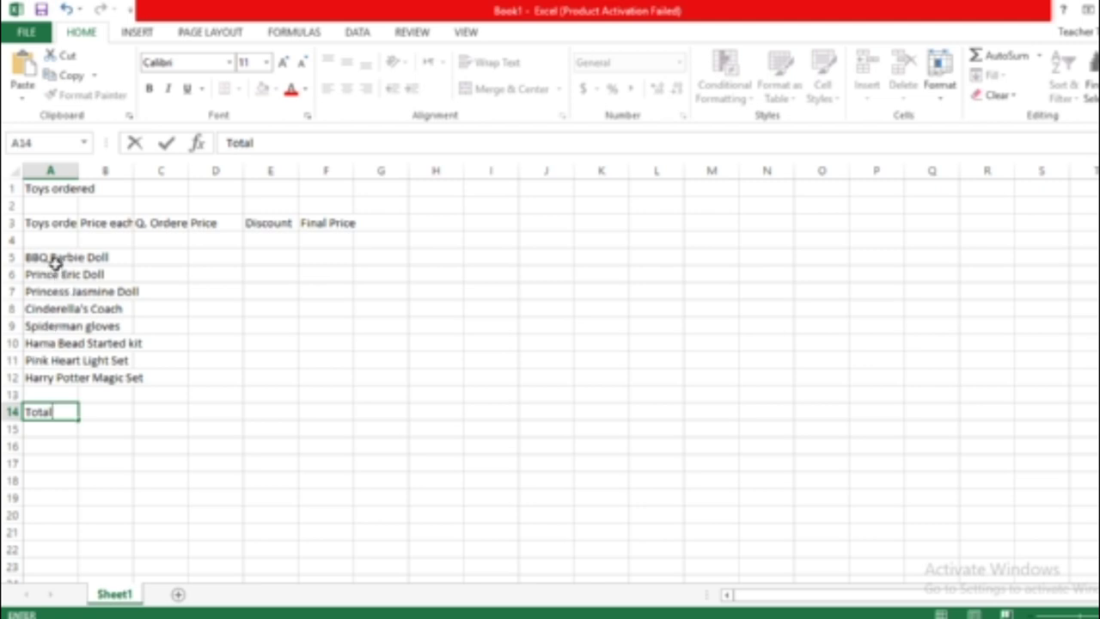
- Widen column A to fit the toy names, then select cells for the price entries
click(77, 170)
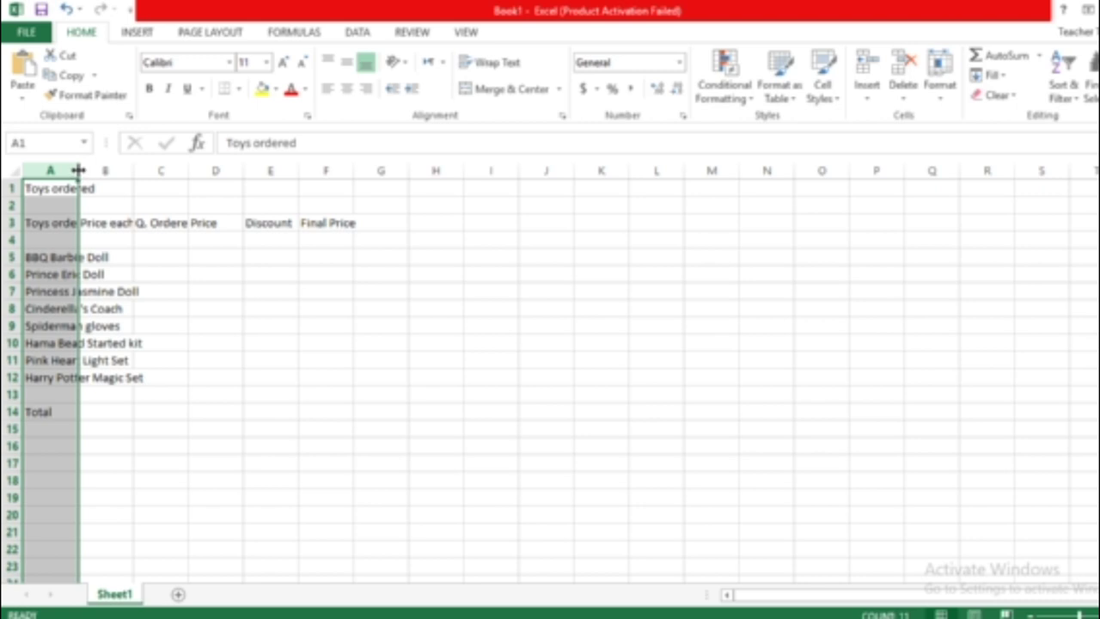
drag(78, 170, 148, 174)
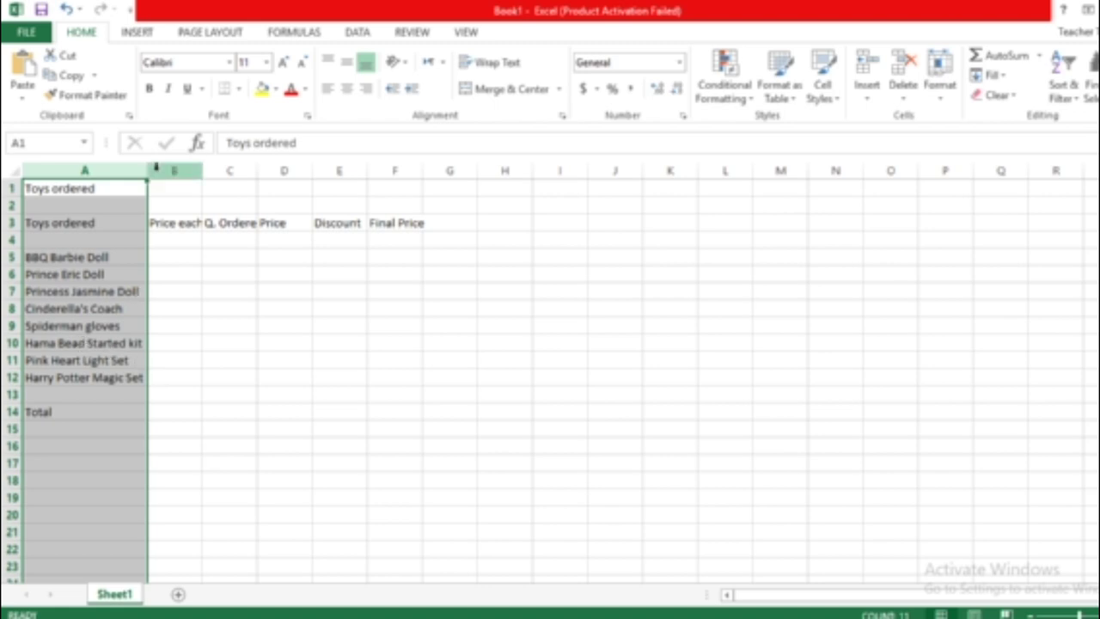
click(193, 346)
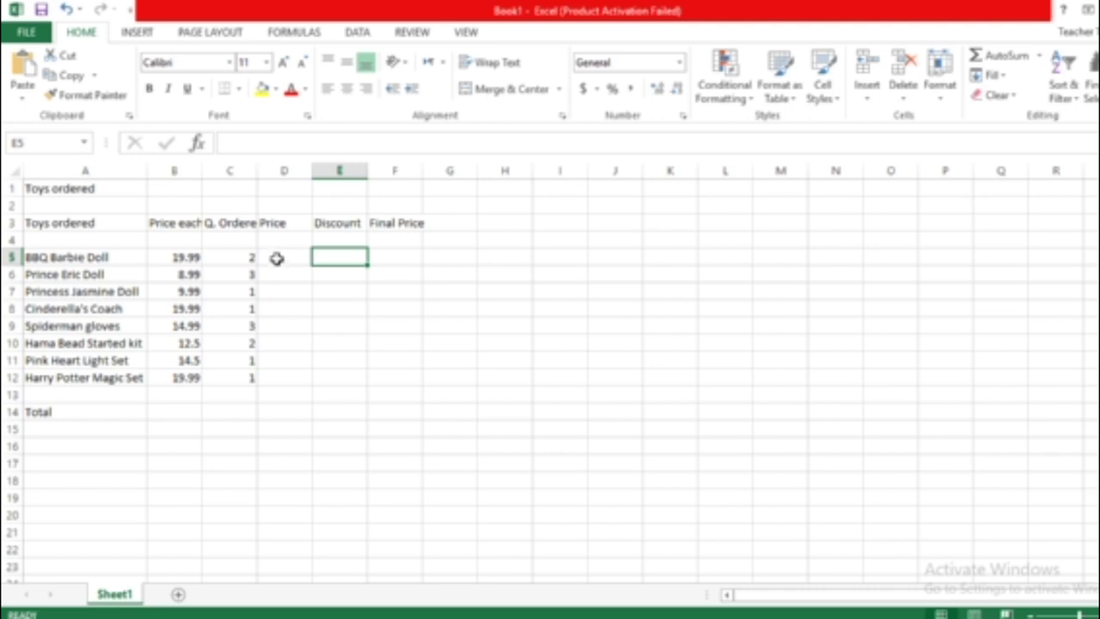
drag(276, 257, 279, 374)
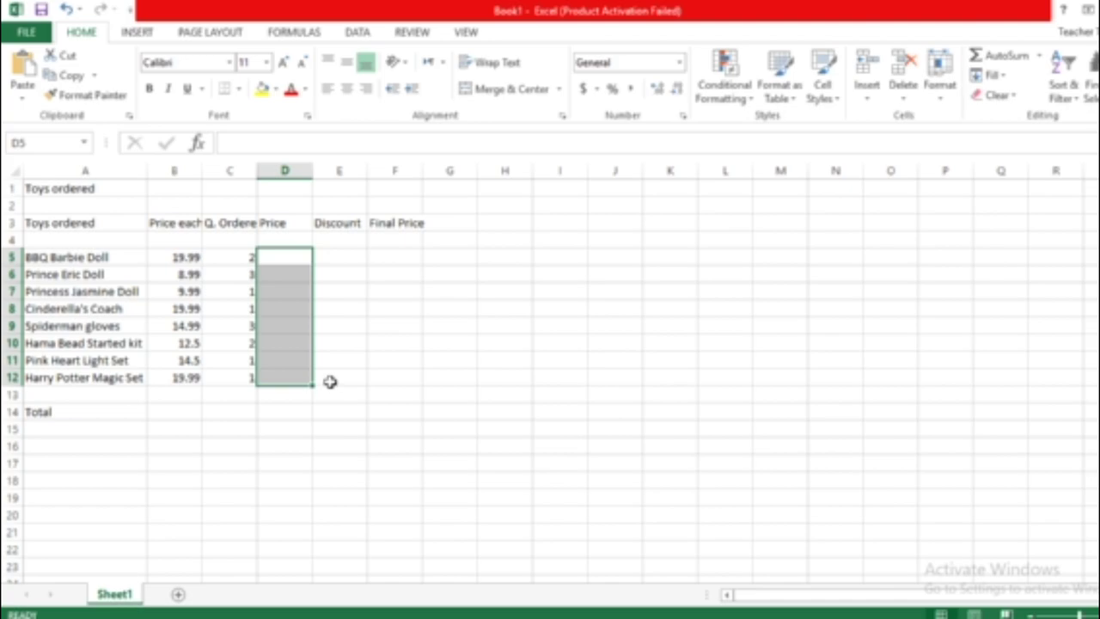
- Enter the discounts 1.82, 1.89 and 0.7 into E5:E7, checking them against the PDF
click(339, 256)
key(alt+Tab)
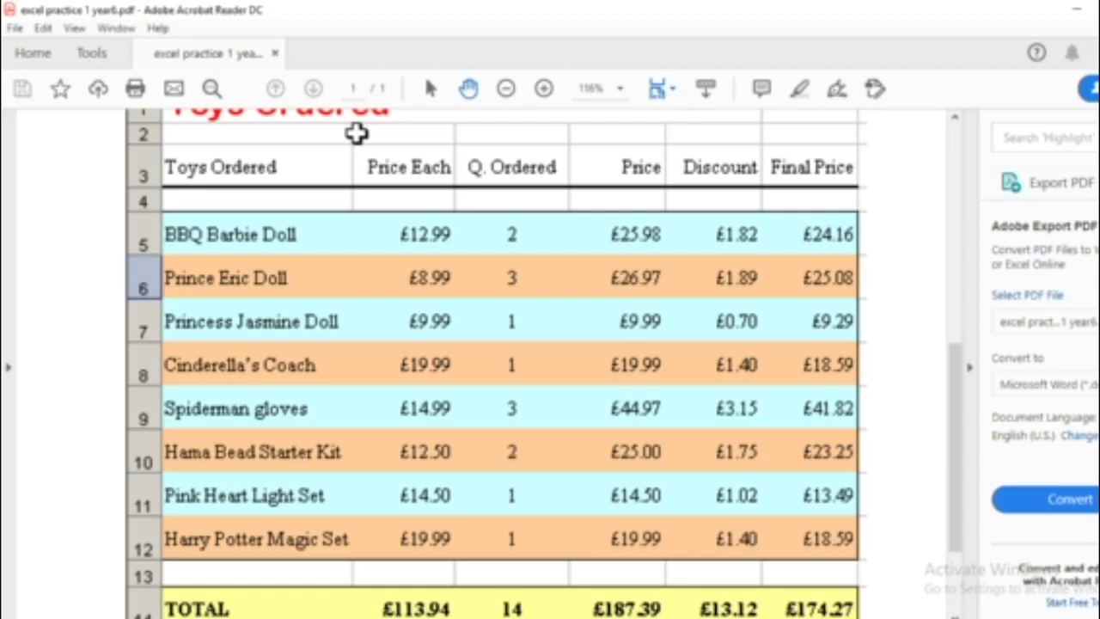
key(alt+Tab)
text(1.82)
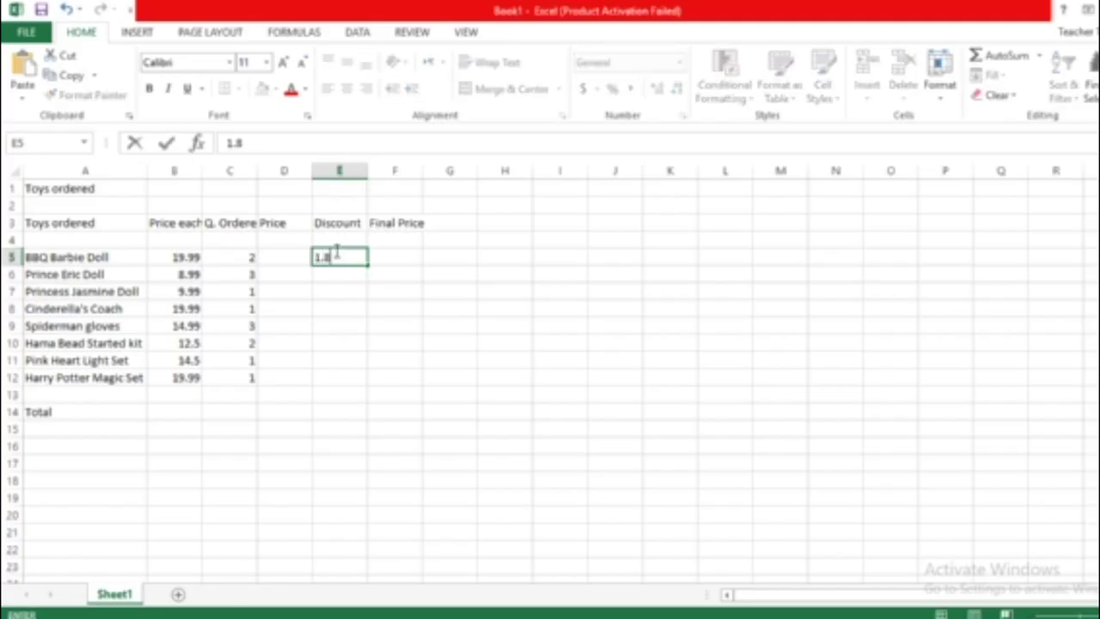
key(Return)
text(1.89)
key(Return)
key(alt+Tab)
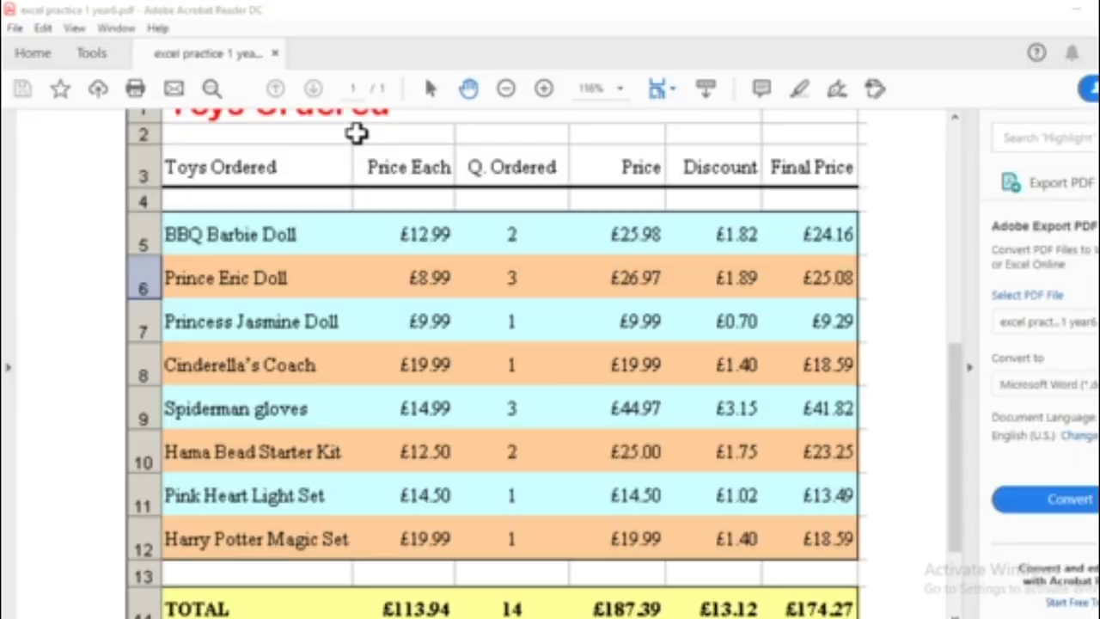
key(alt+Tab)
text(0.7)
key(Return)
- Enter the remaining discounts 1.4, 3.15, 1.75, 1.02 and 1.4 into E8:E12
text(1.4)
key(Return)
key(alt+Tab)
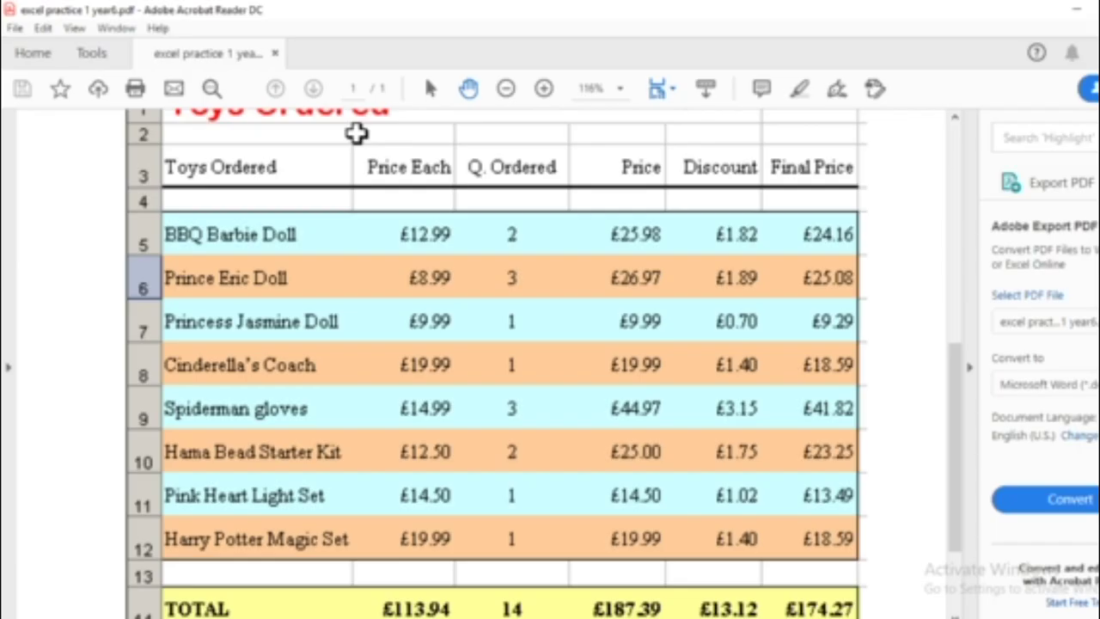
key(alt+Tab)
text(3.15)
key(Return)
text(1.75)
key(Return)
key(alt+Tab)
key(alt+Tab)
text(1.02)
key(Return)
text(1.4)
key(Return)
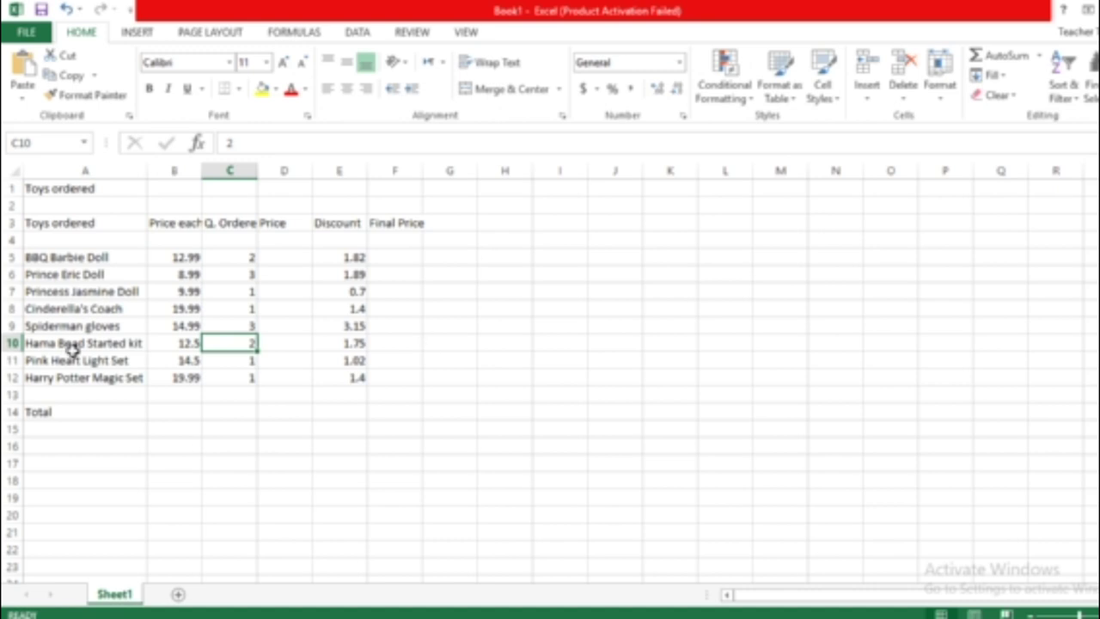
click(273, 256)
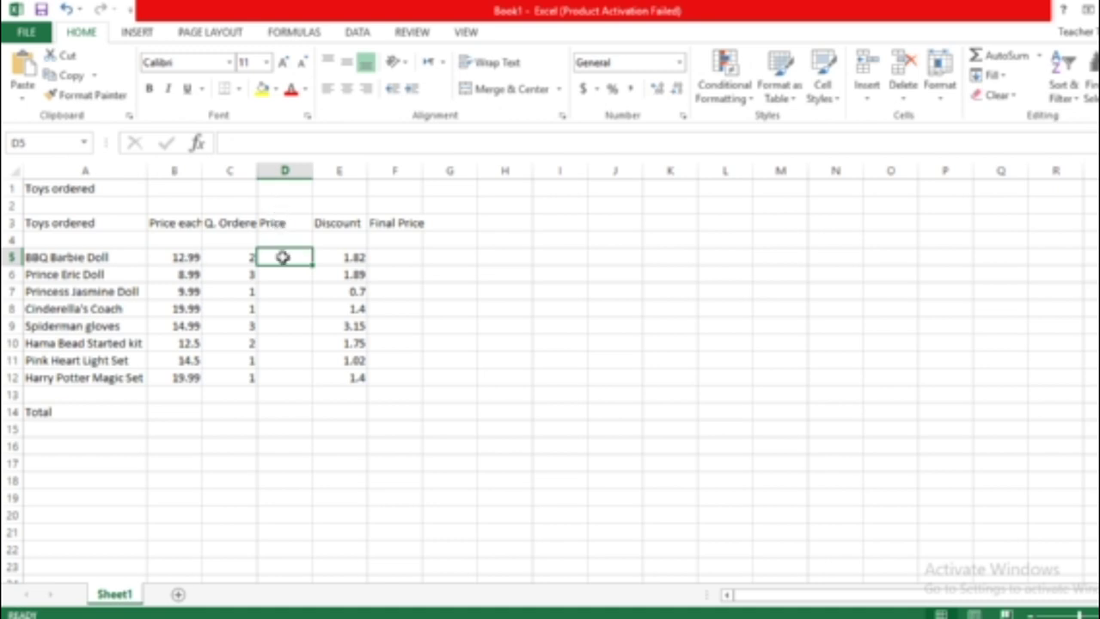
- Enter the formula =B5*C5 in D5 for the first toy's price
text(=)
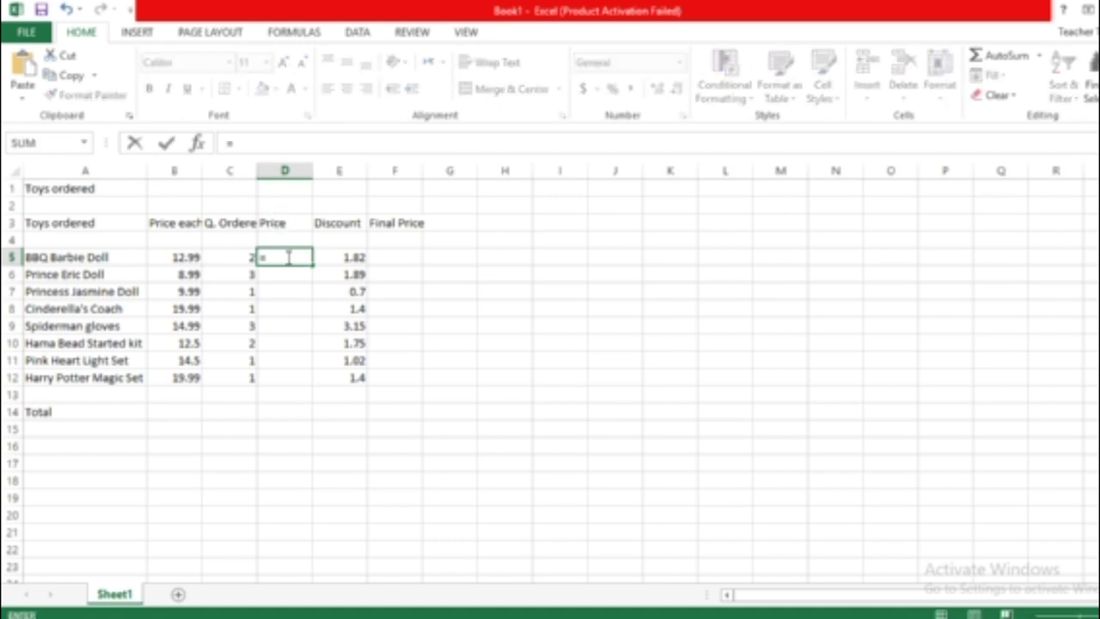
click(187, 256)
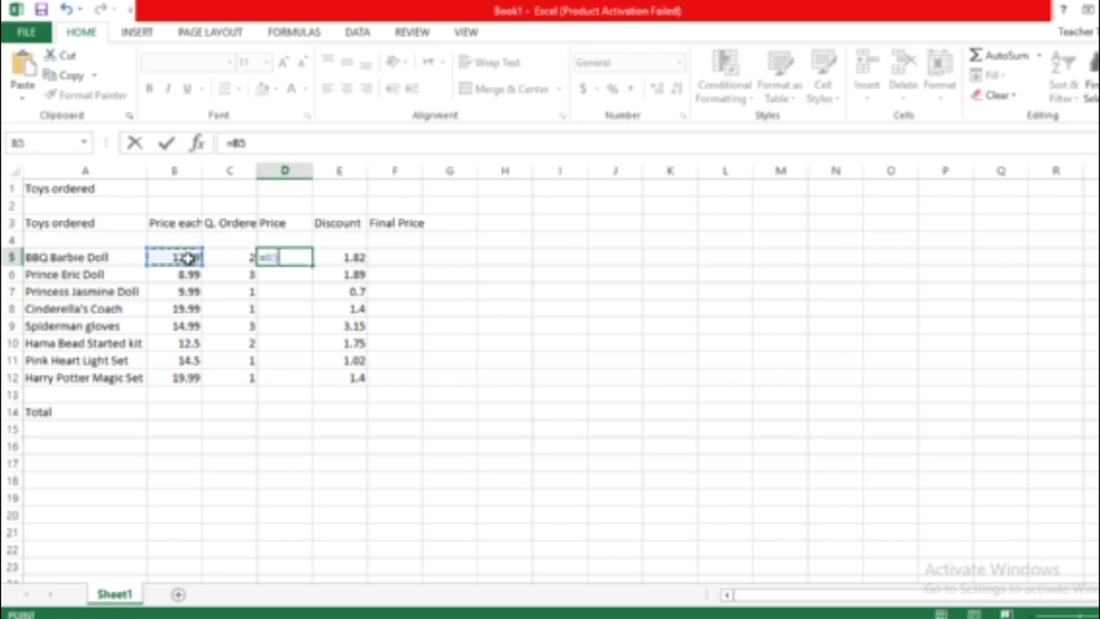
text(*)
click(223, 259)
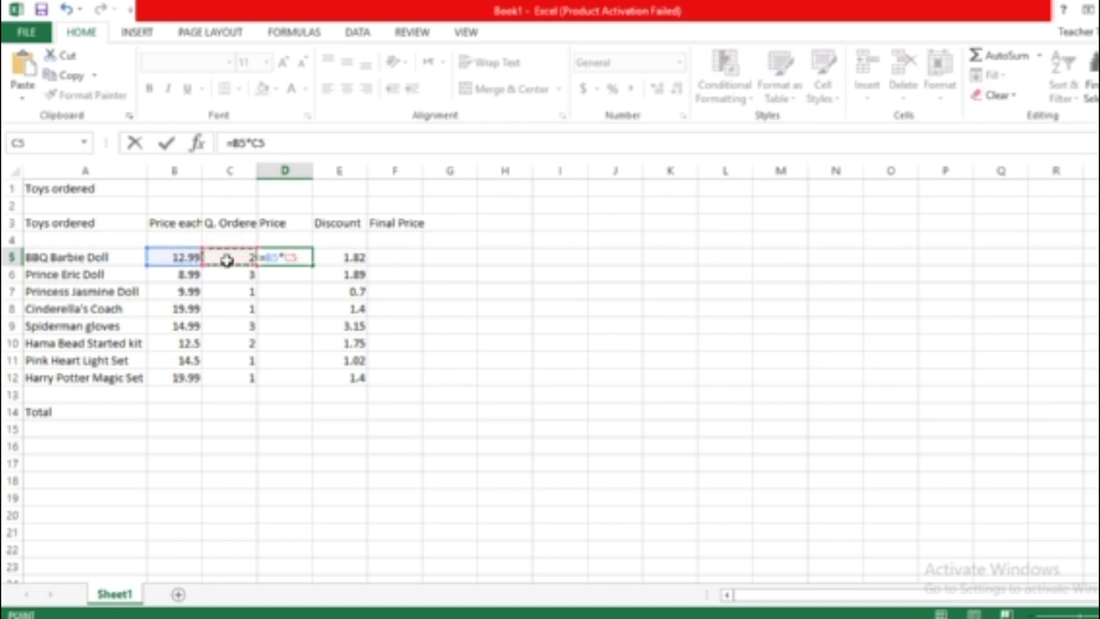
key(Return)
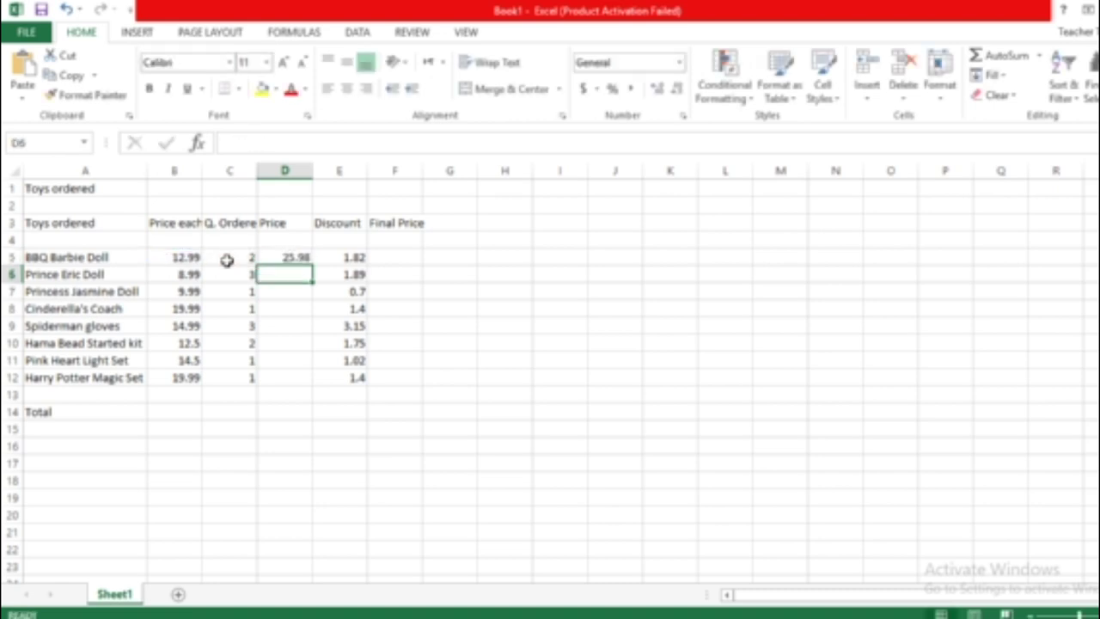
- Fill the price formula down to D12 and check the copied formulas
click(276, 258)
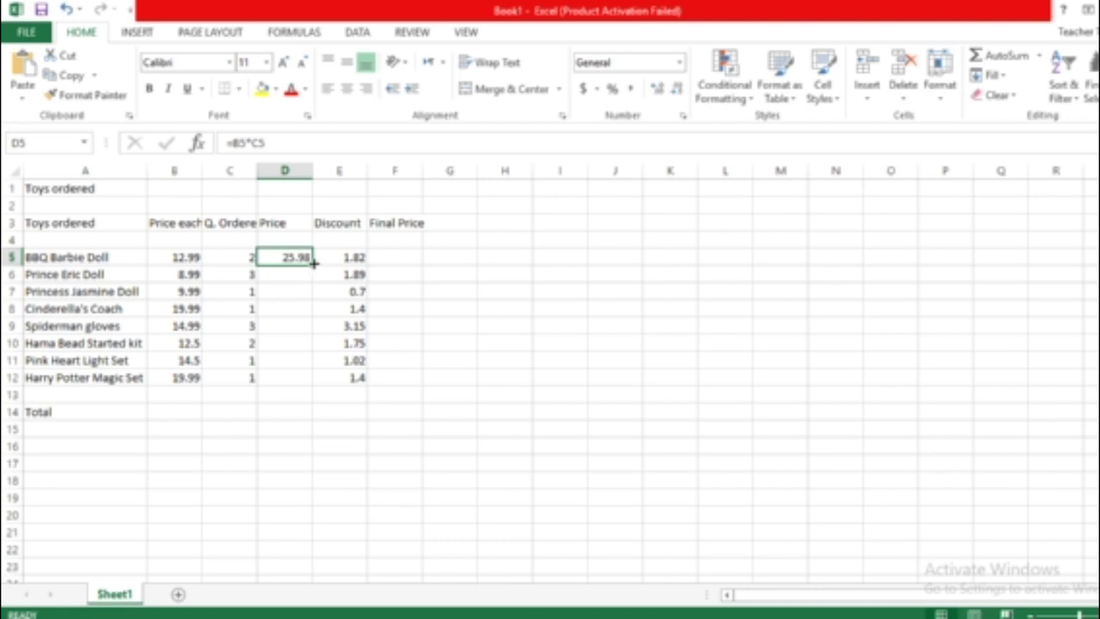
drag(314, 265, 299, 386)
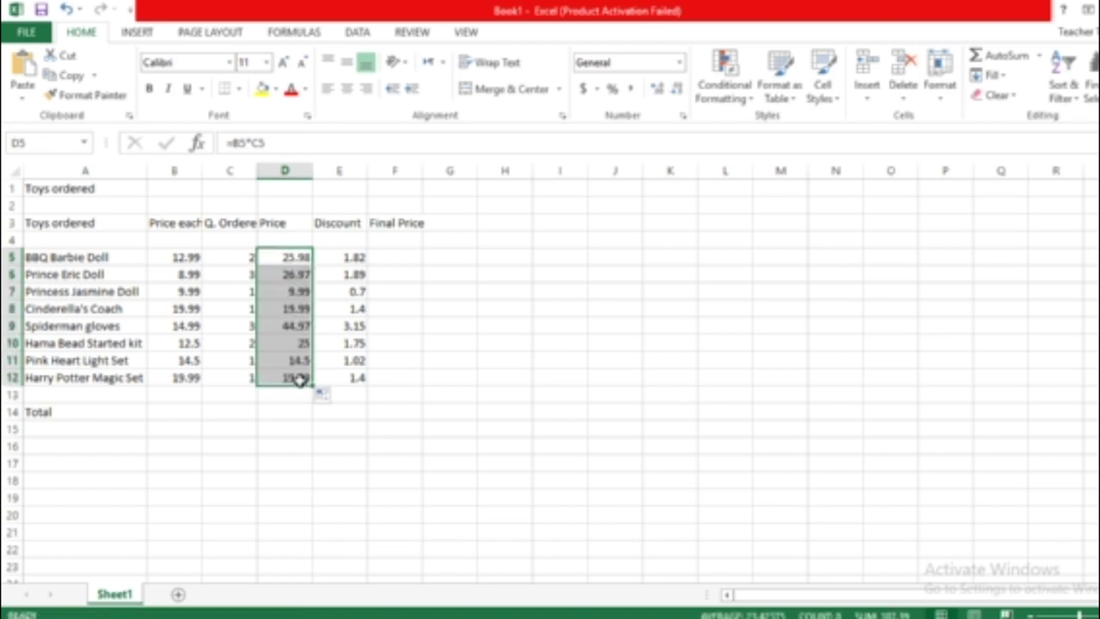
click(300, 275)
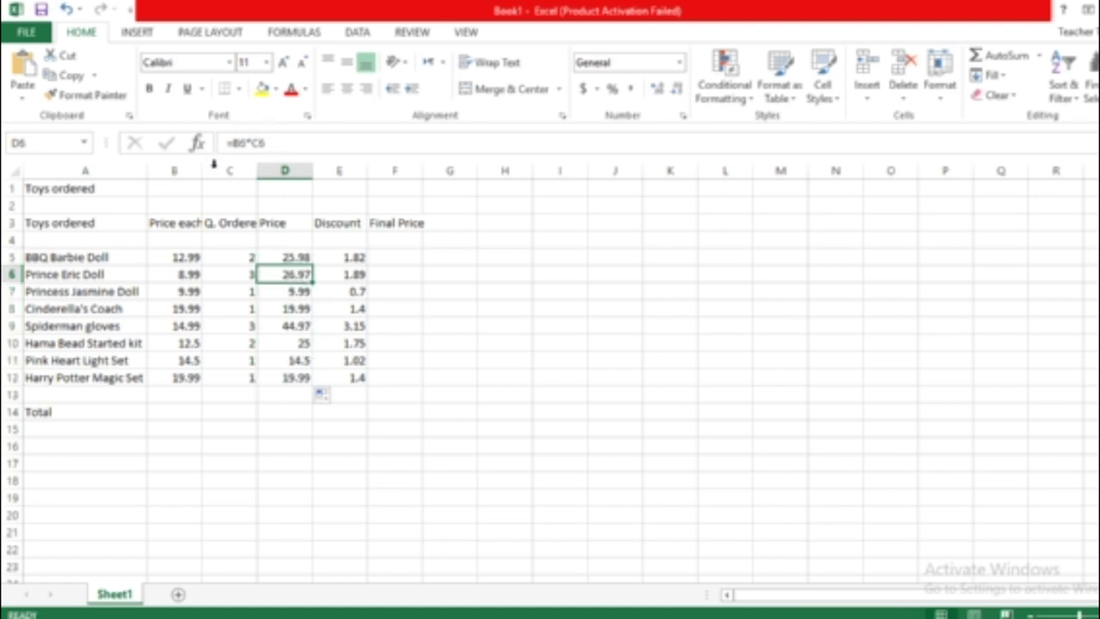
click(284, 290)
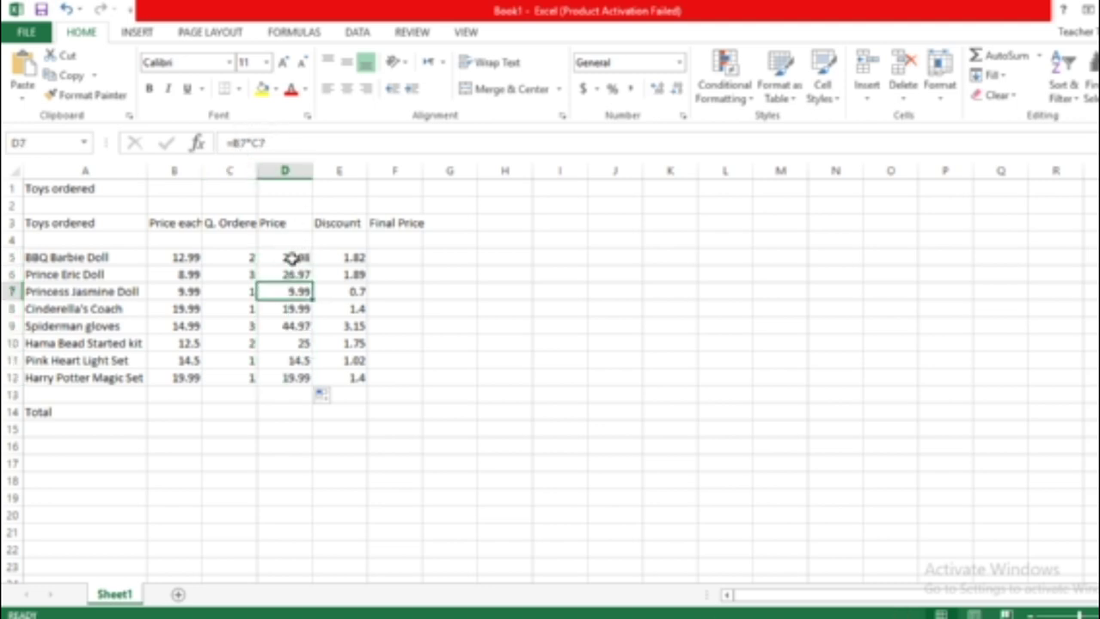
click(286, 307)
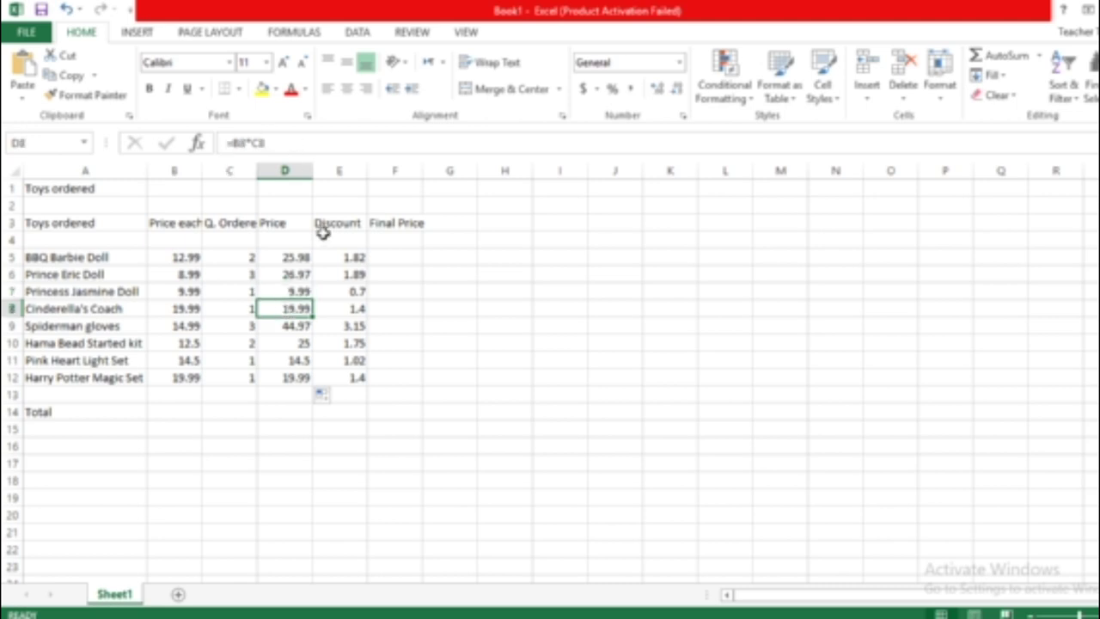
click(298, 326)
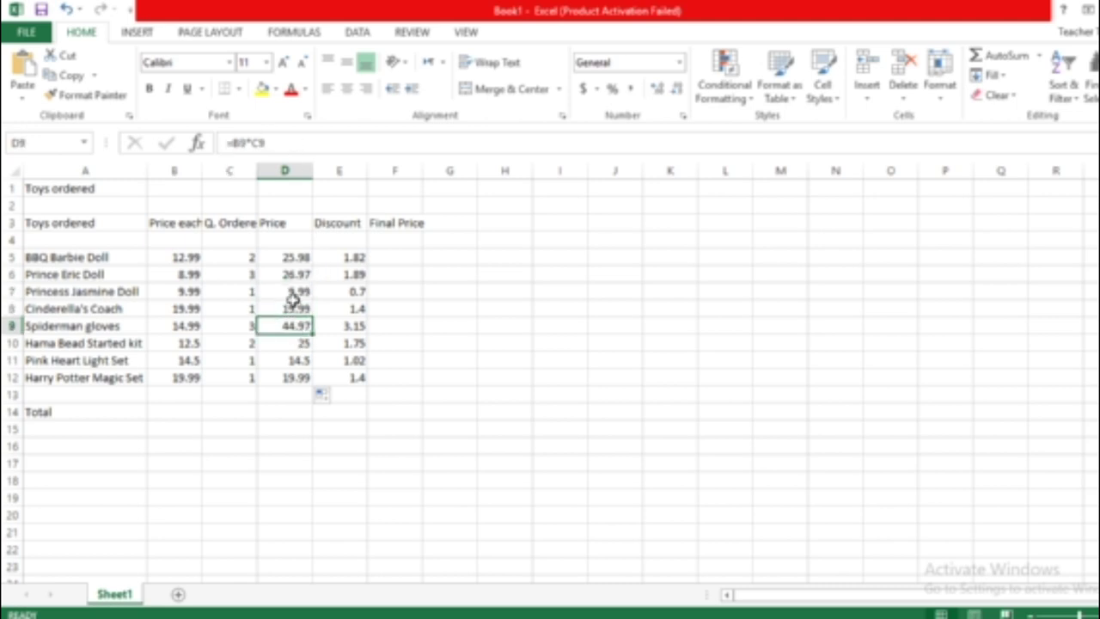
click(288, 273)
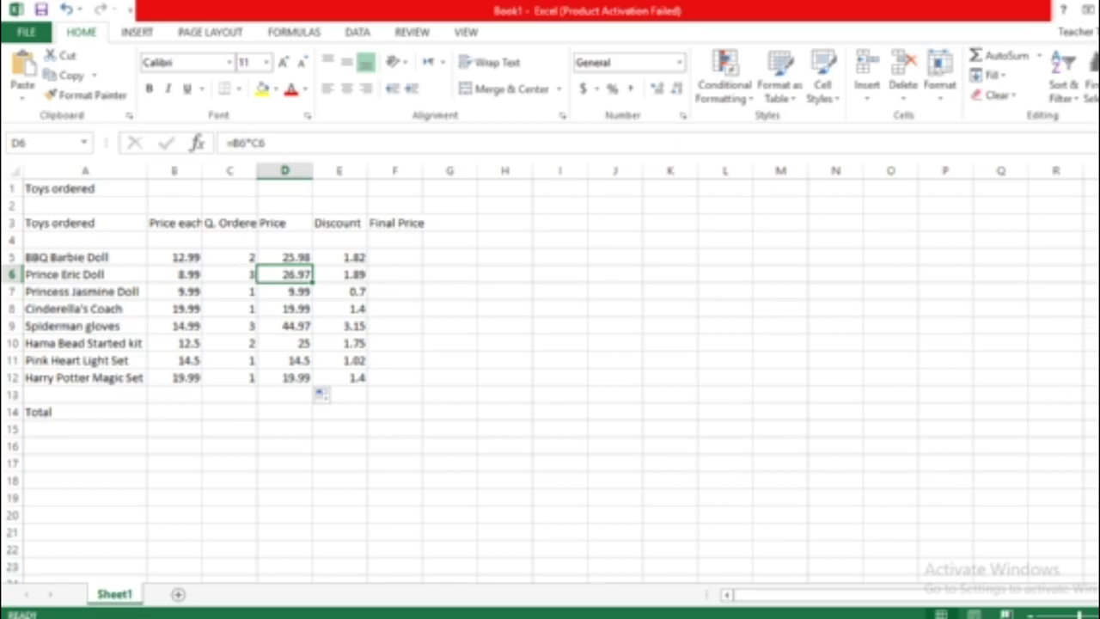
key(alt+Tab)
key(alt+Tab)
key(alt+Tab)
key(alt+Tab)
key(alt+Tab)
key(alt+Tab)
- Enter =D5-E5 in F5 for the first Final Price
click(393, 256)
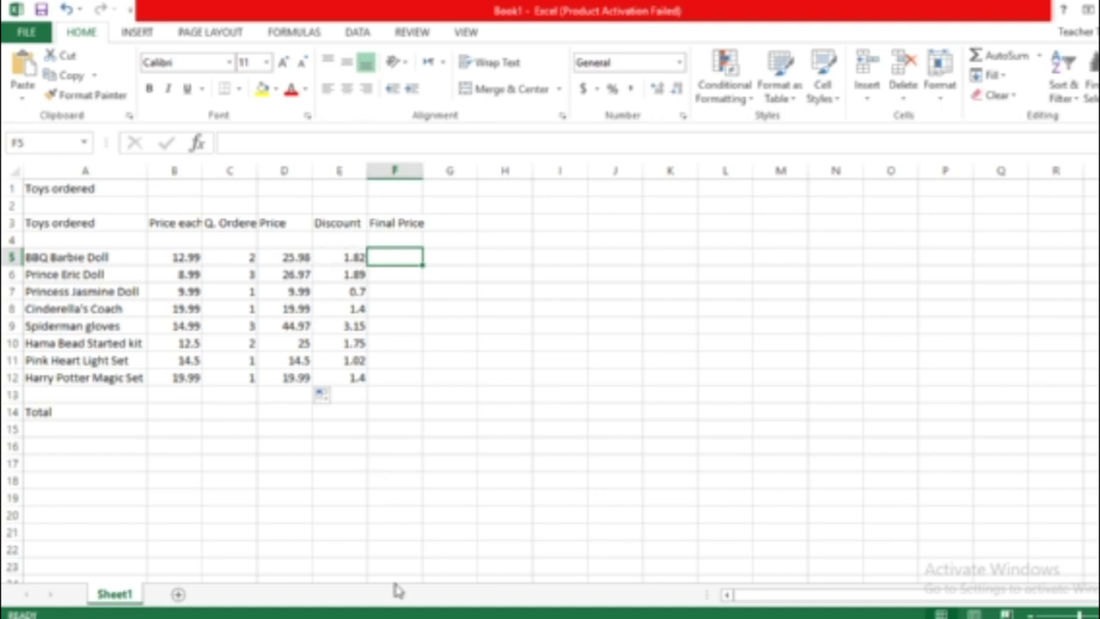
click(301, 567)
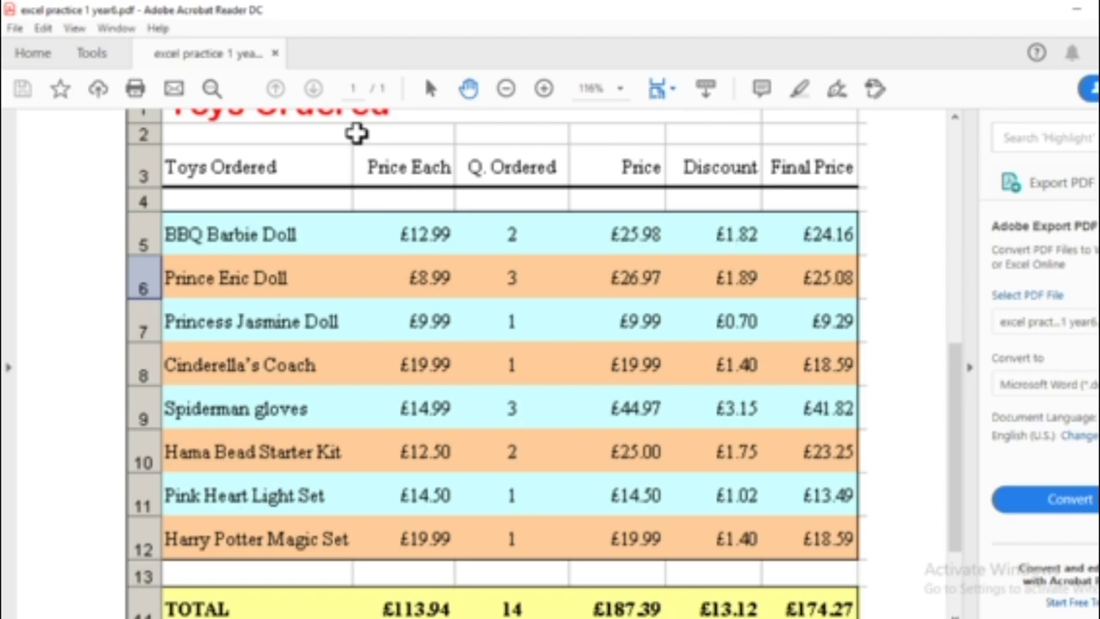
key(alt+Tab)
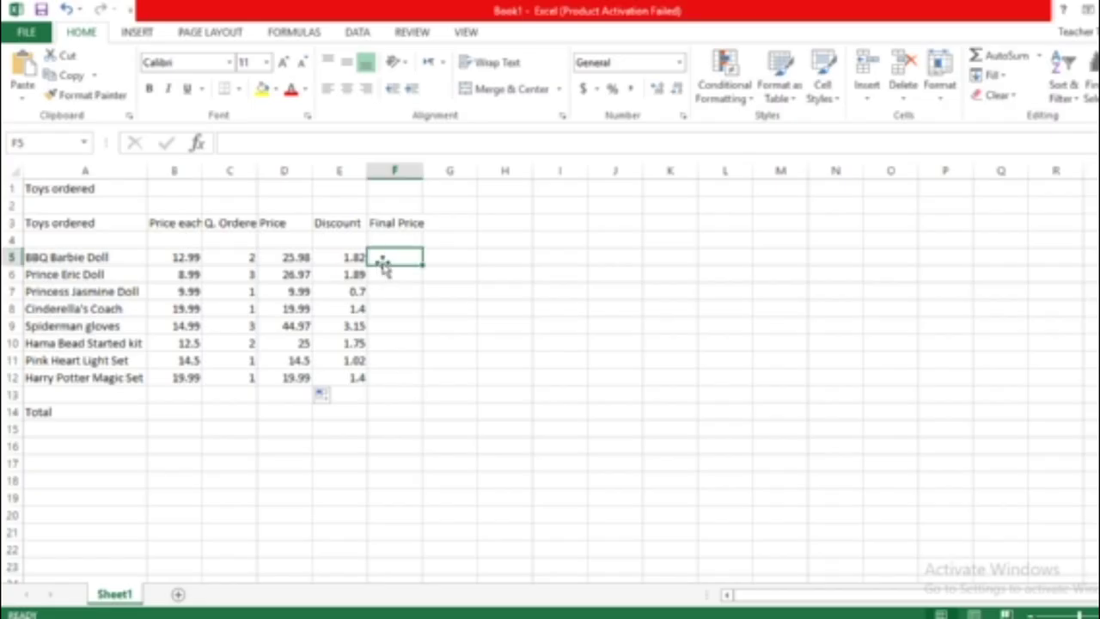
text(=)
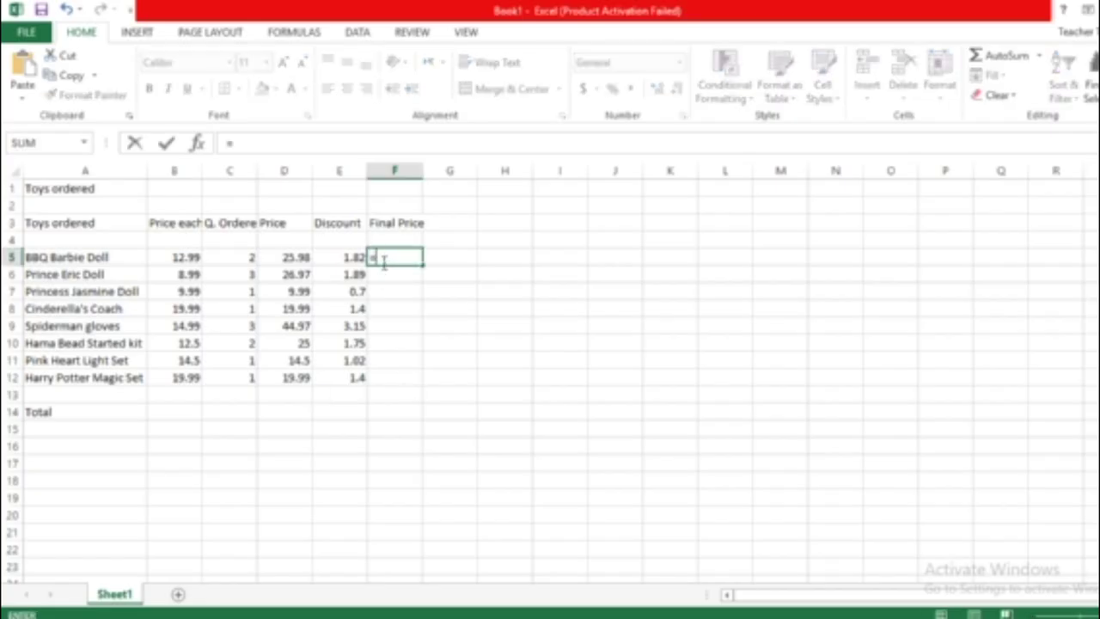
click(316, 257)
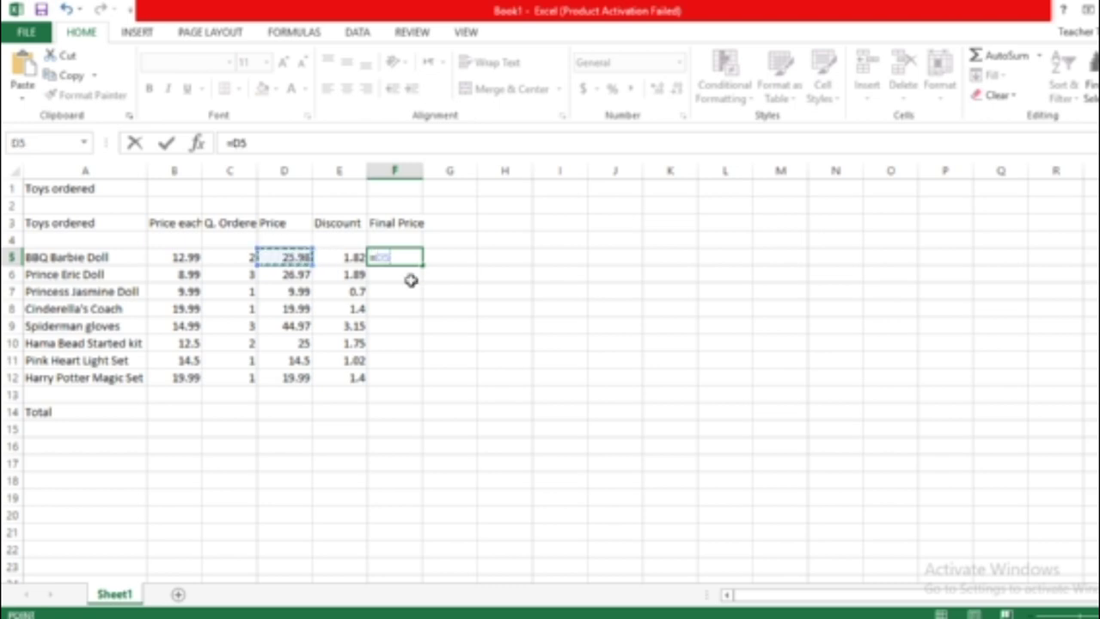
text(-)
click(352, 253)
key(Return)
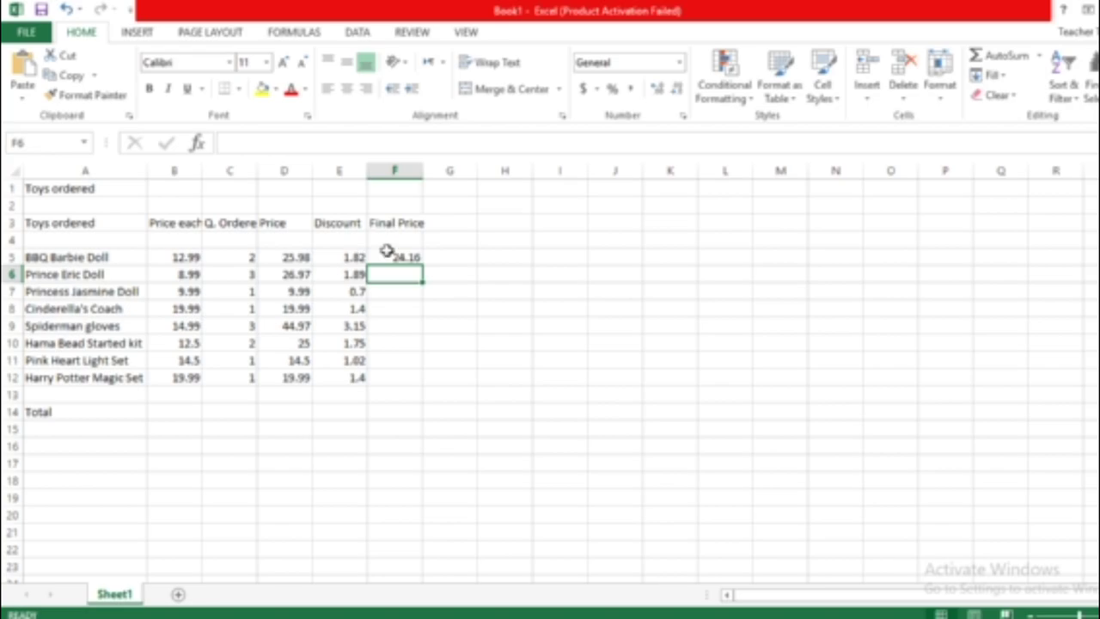
- Copy the Final Price formula down to F12 and compare the results with the PDF
key(alt+Tab)
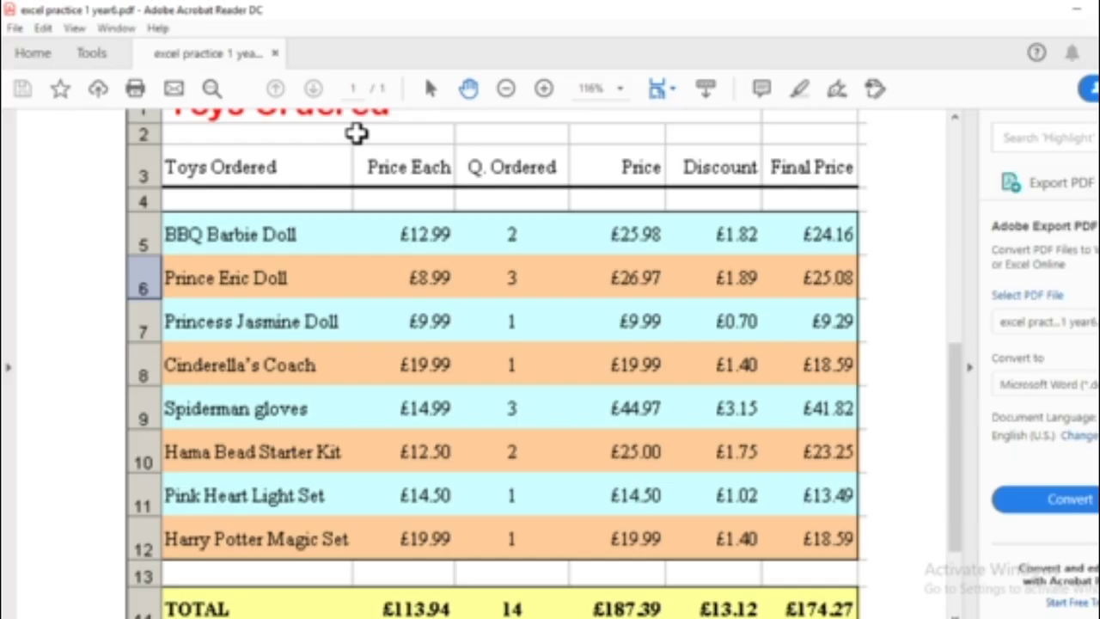
key(alt+Tab)
click(407, 257)
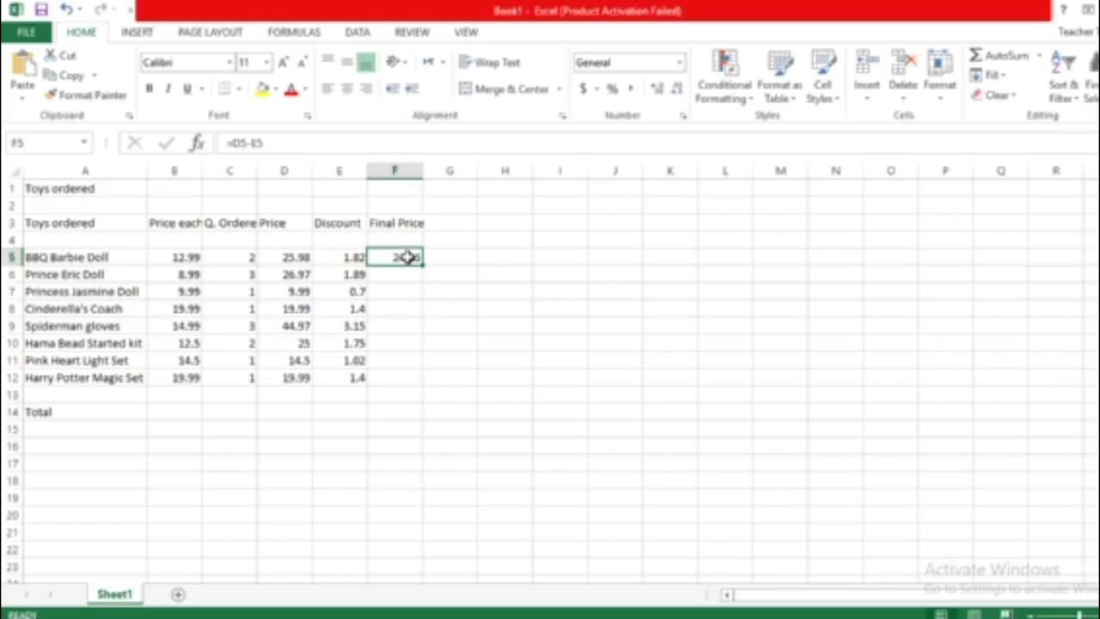
drag(424, 266, 395, 378)
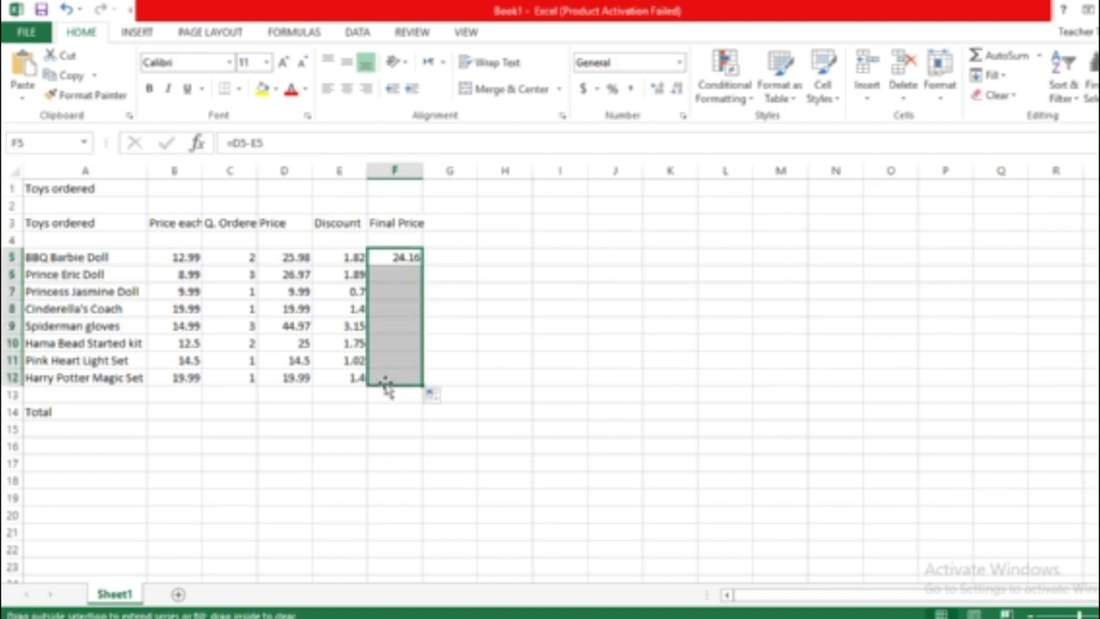
key(alt+Tab)
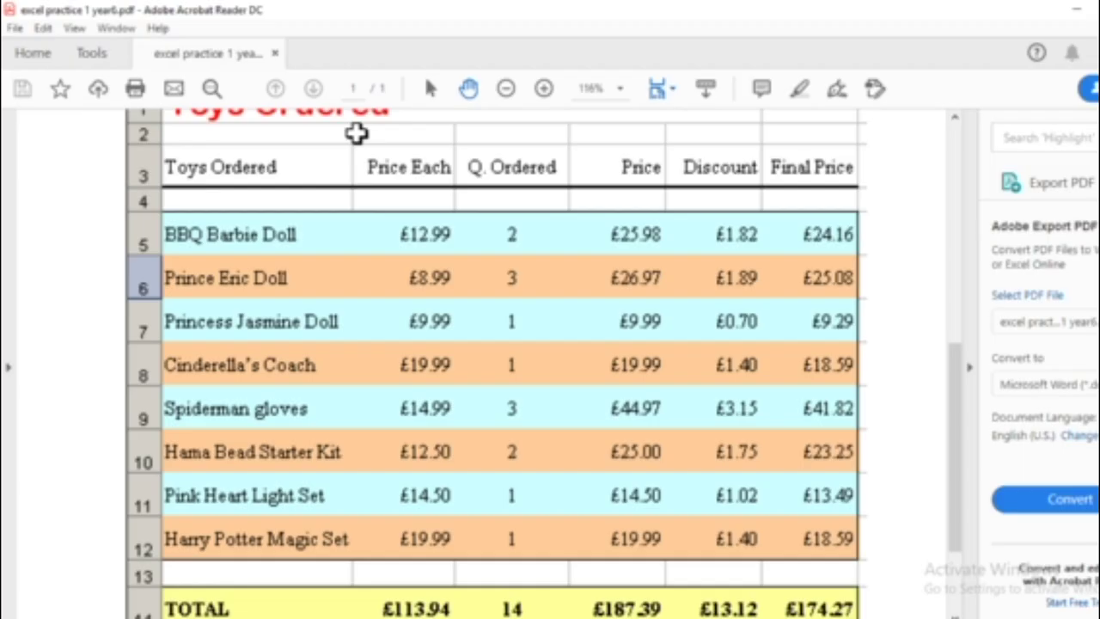
key(alt+Tab)
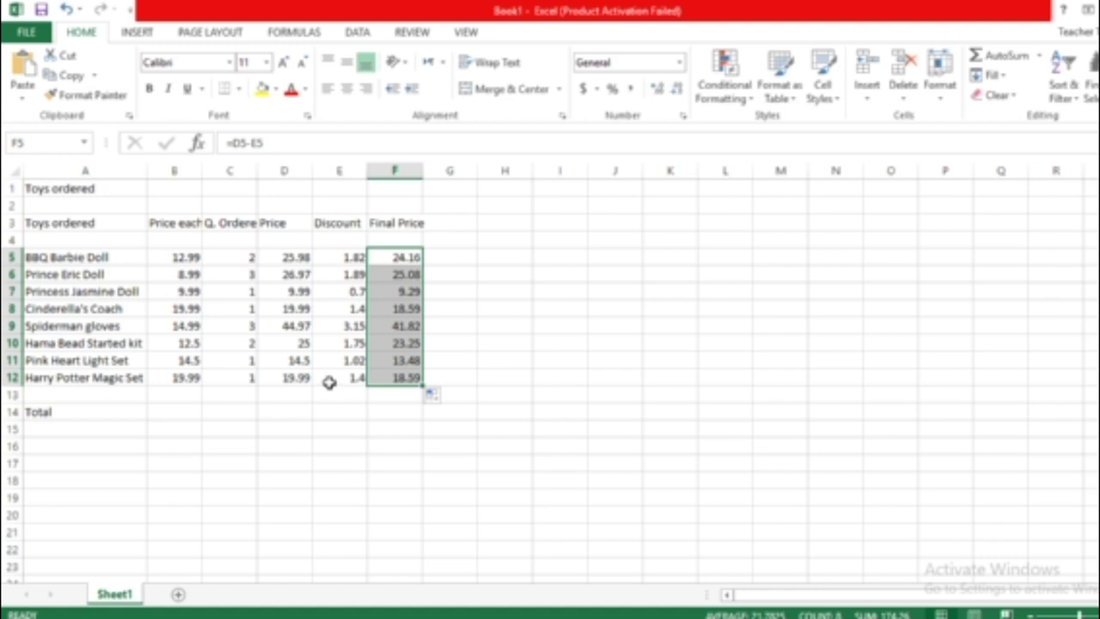
click(176, 412)
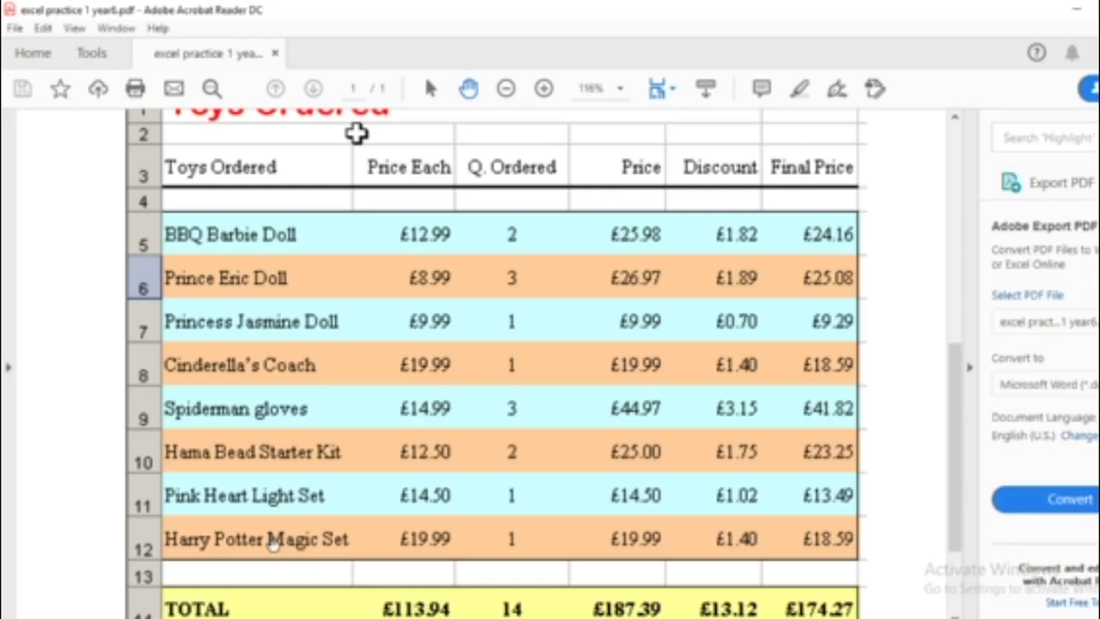
scroll(273, 543, down, 3)
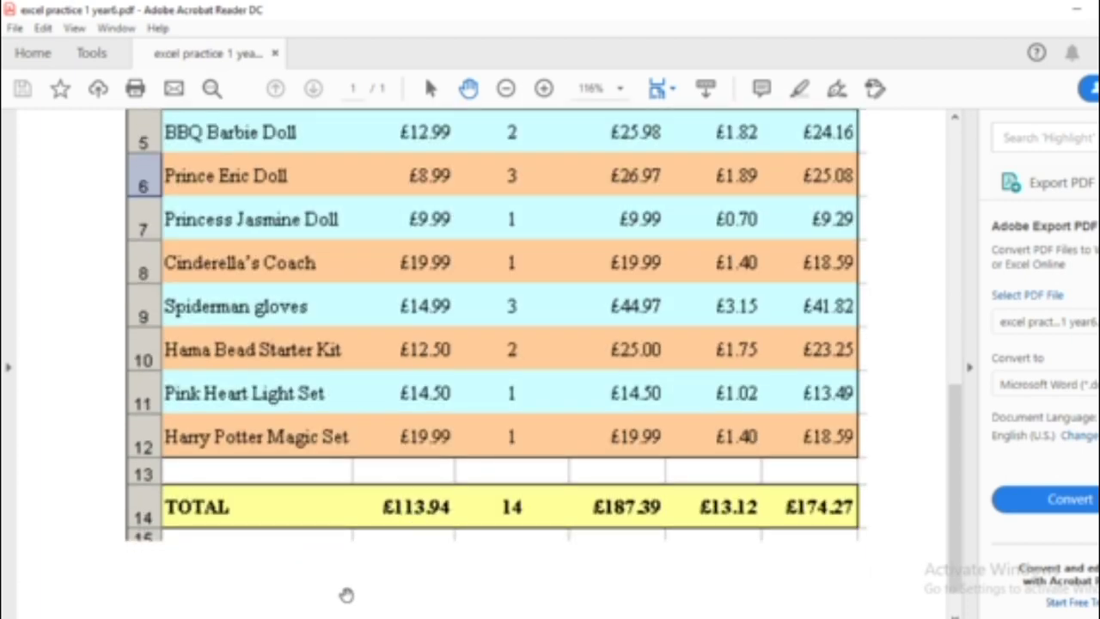
- AutoSum the Price each and Q. Ordered columns into B14 and C14 (113.94 and 14)
mouse_move(317, 617)
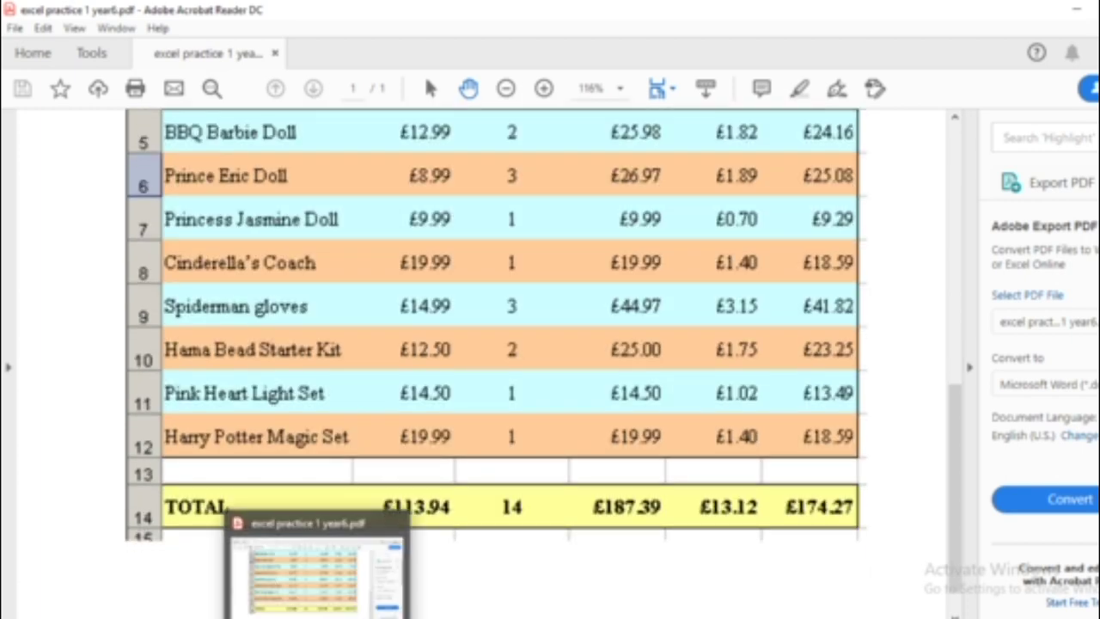
click(331, 618)
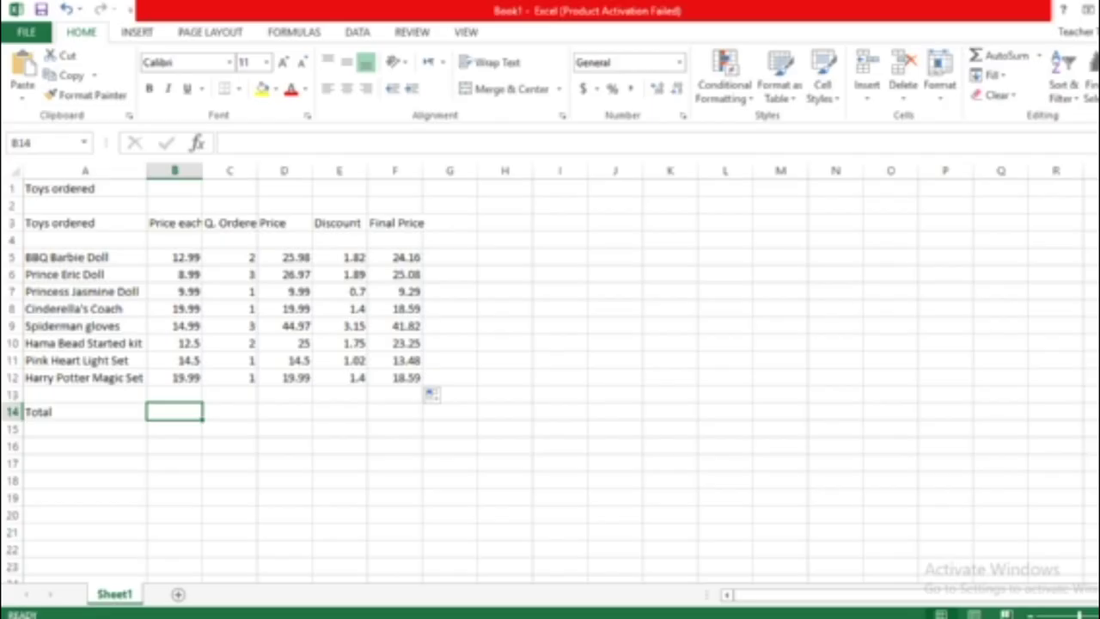
click(999, 55)
key(Return)
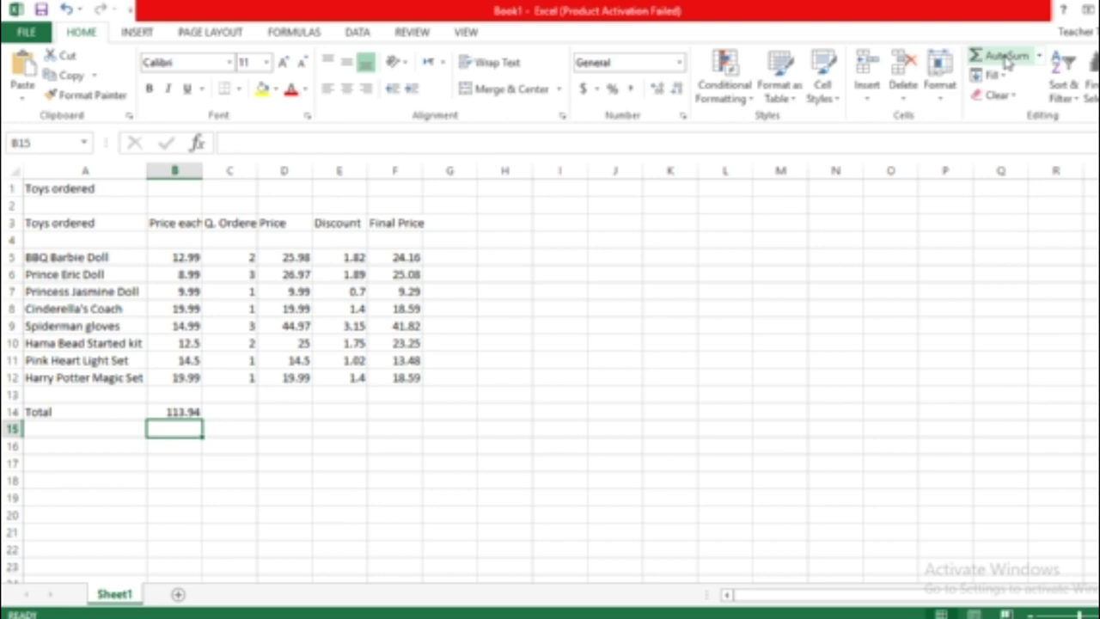
click(226, 410)
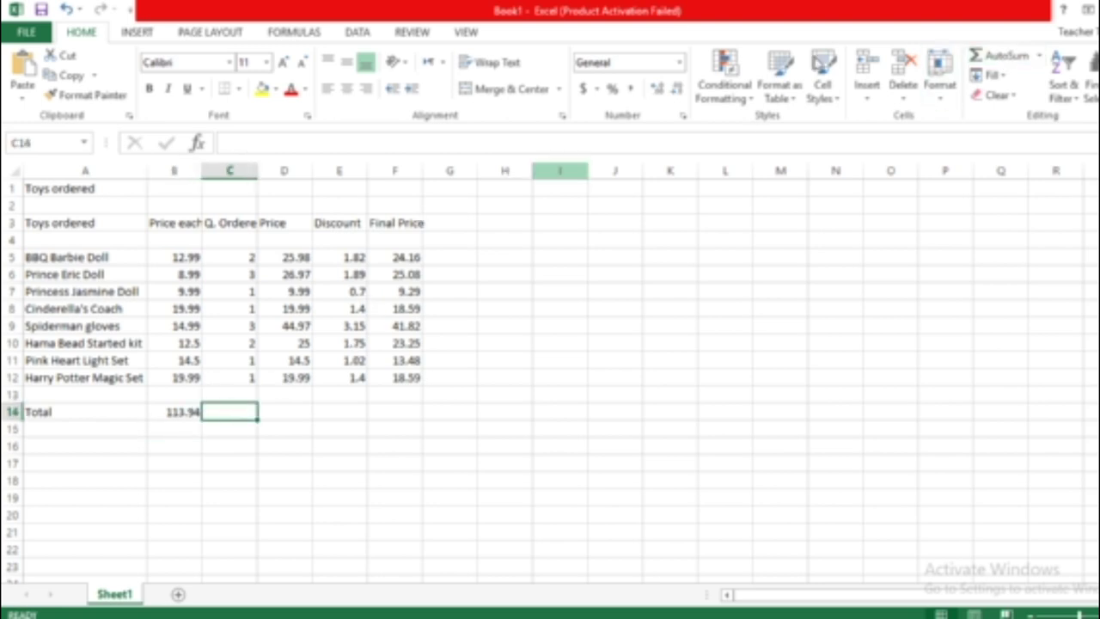
click(992, 56)
key(Return)
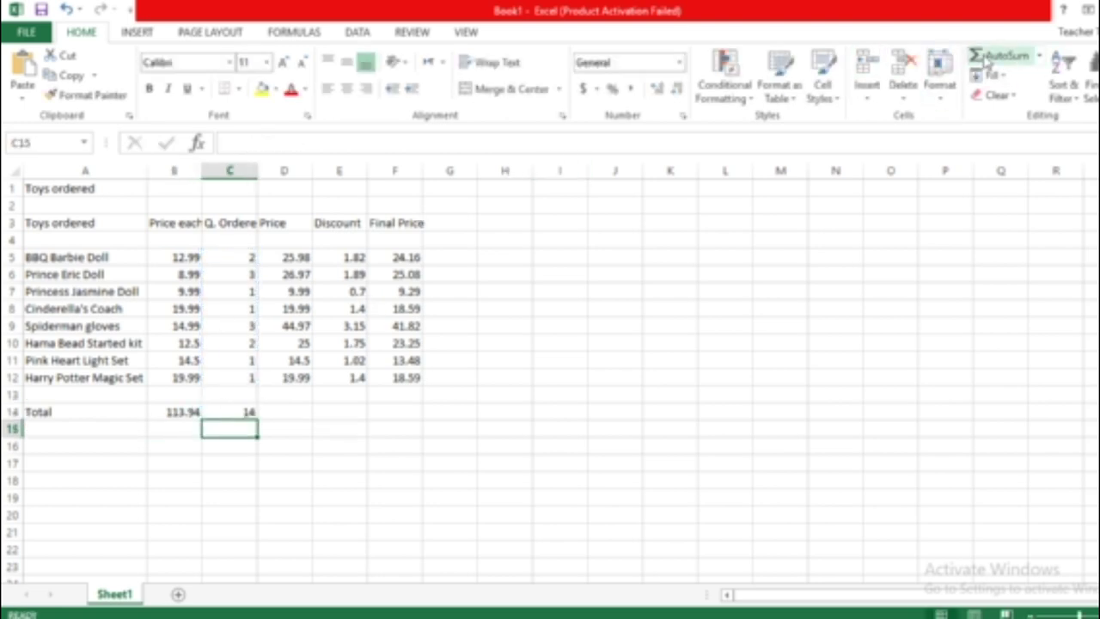
- Sum the Price column D5:D12 into D14 for a total of 187.39
key(alt+Tab)
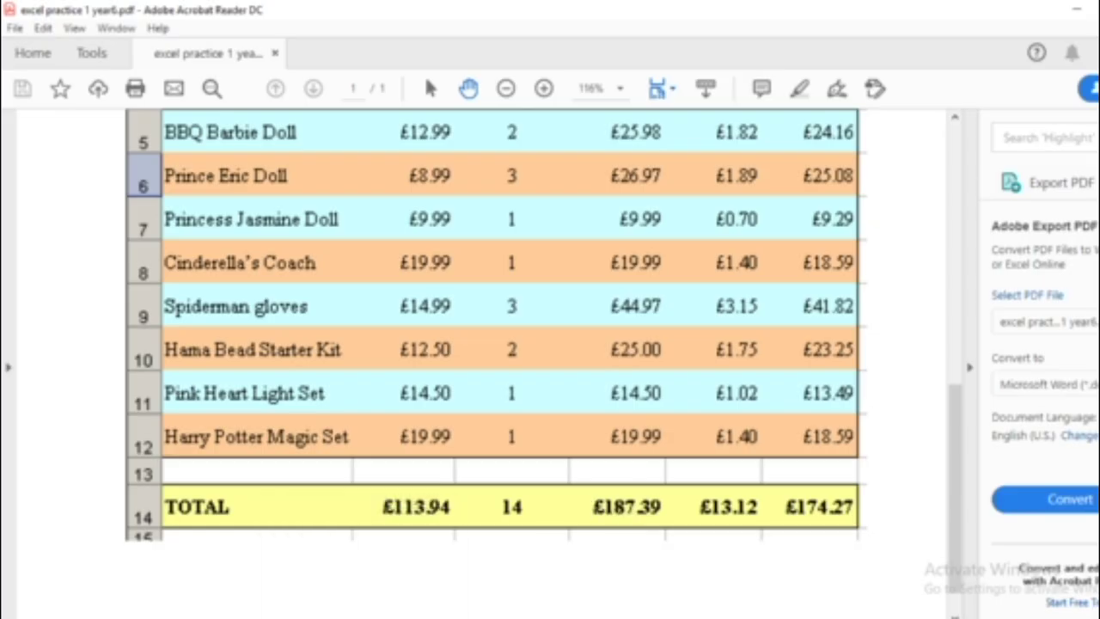
key(alt+Tab)
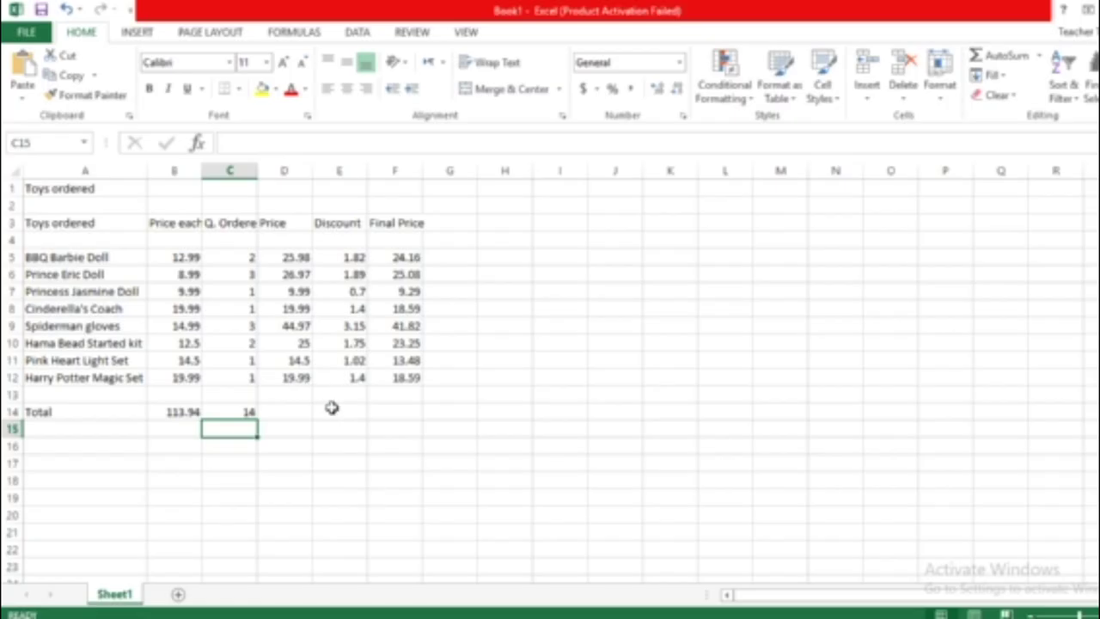
click(294, 415)
click(1001, 55)
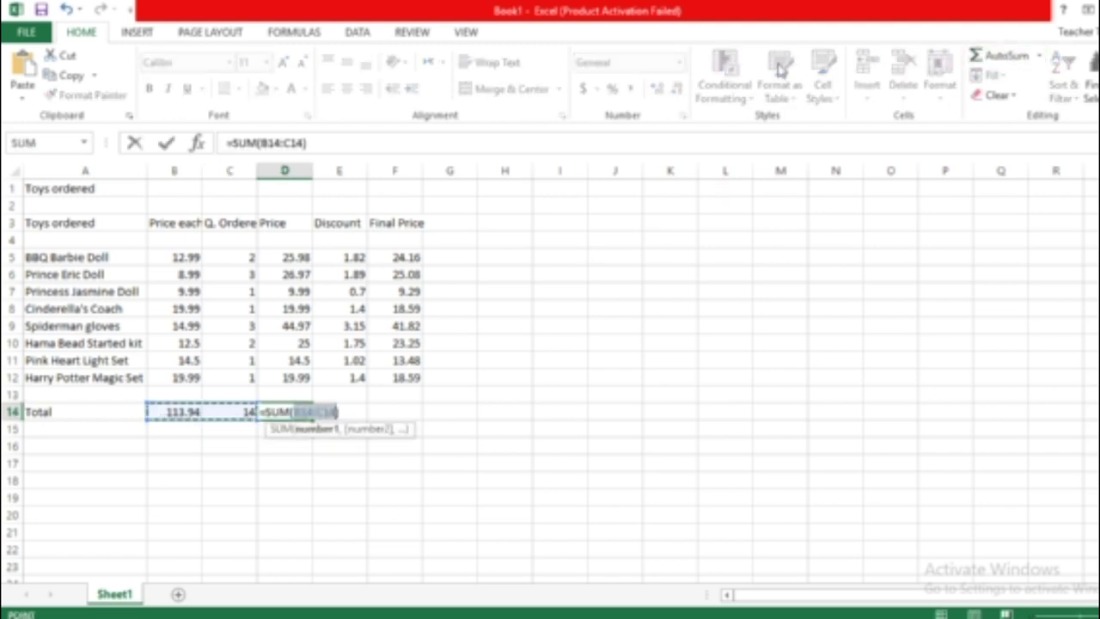
click(295, 256)
drag(294, 256, 280, 386)
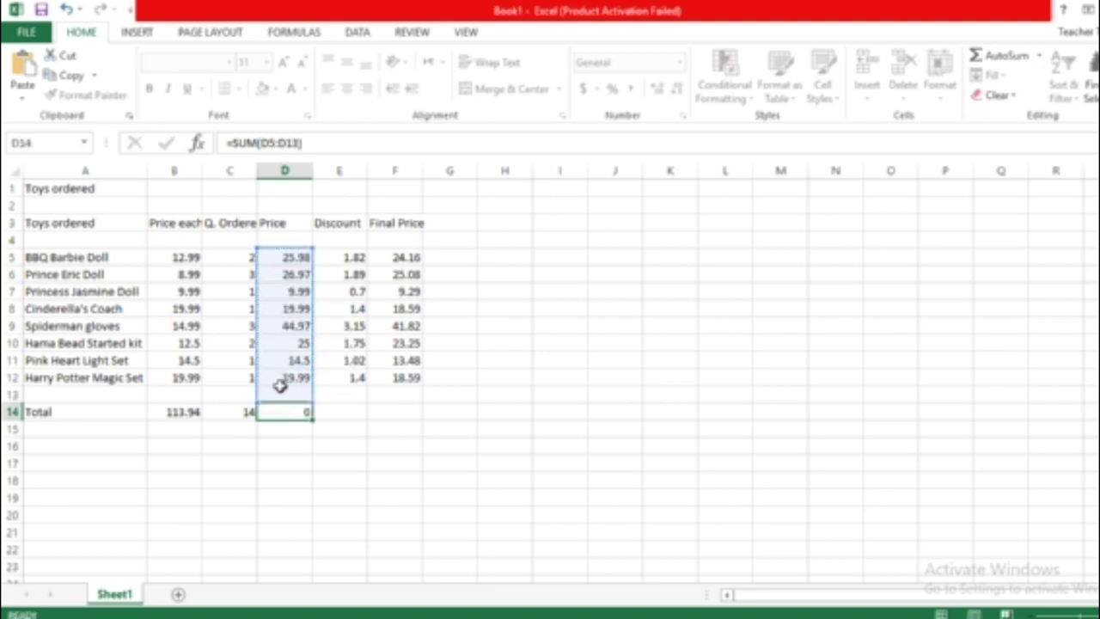
key(Return)
- Sum the Discount and Final Price columns into E14 and F14 (13.13 and 174.26)
click(350, 409)
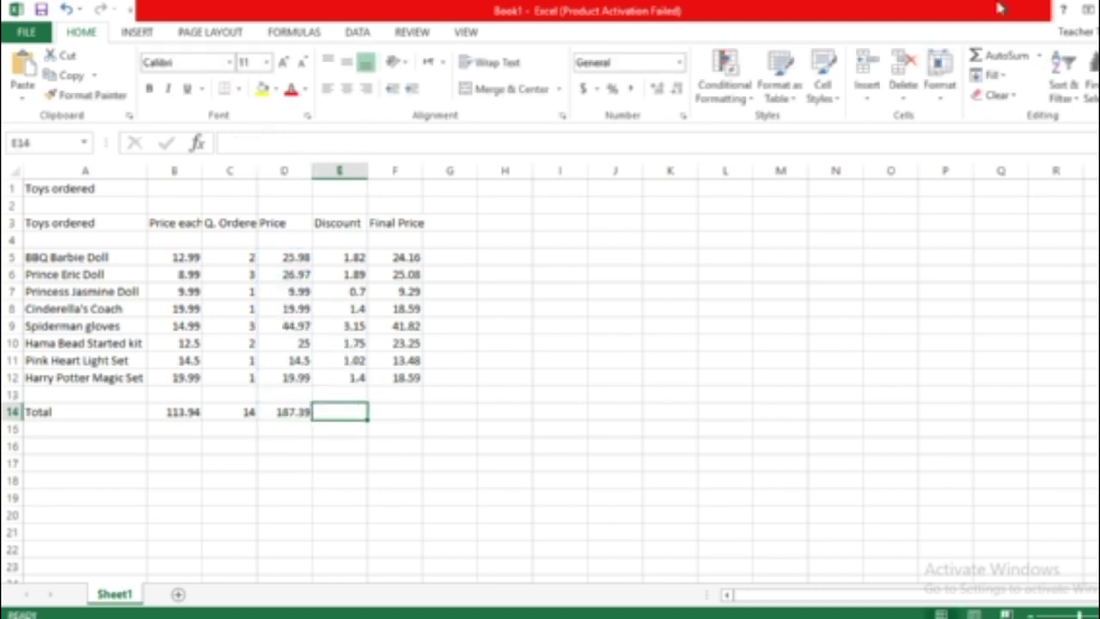
click(1003, 55)
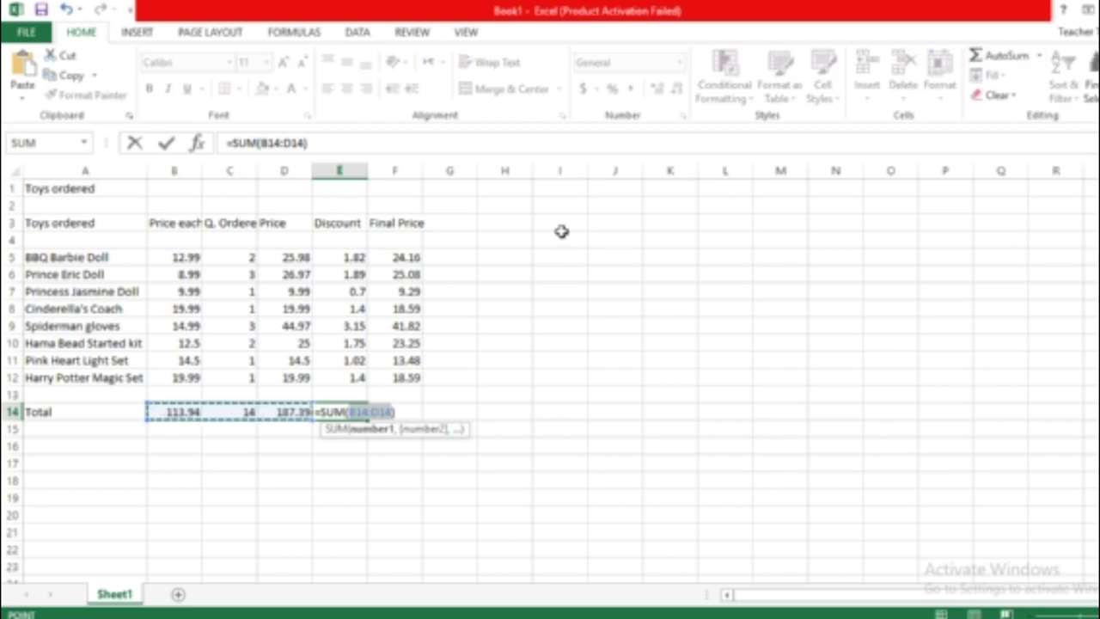
drag(338, 258, 335, 376)
key(Return)
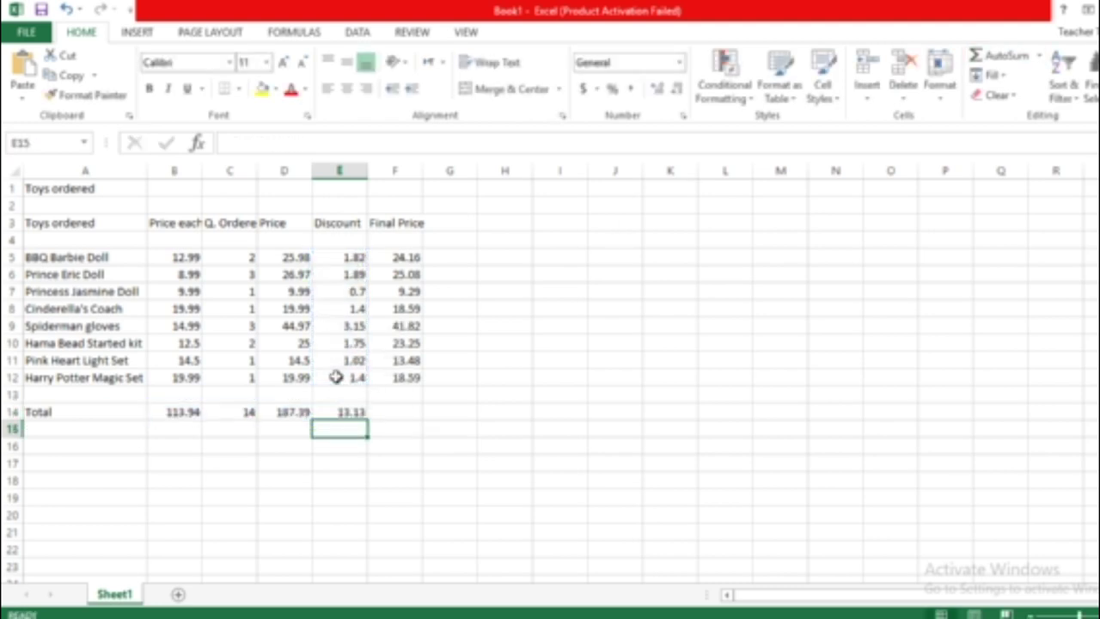
key(alt+Tab)
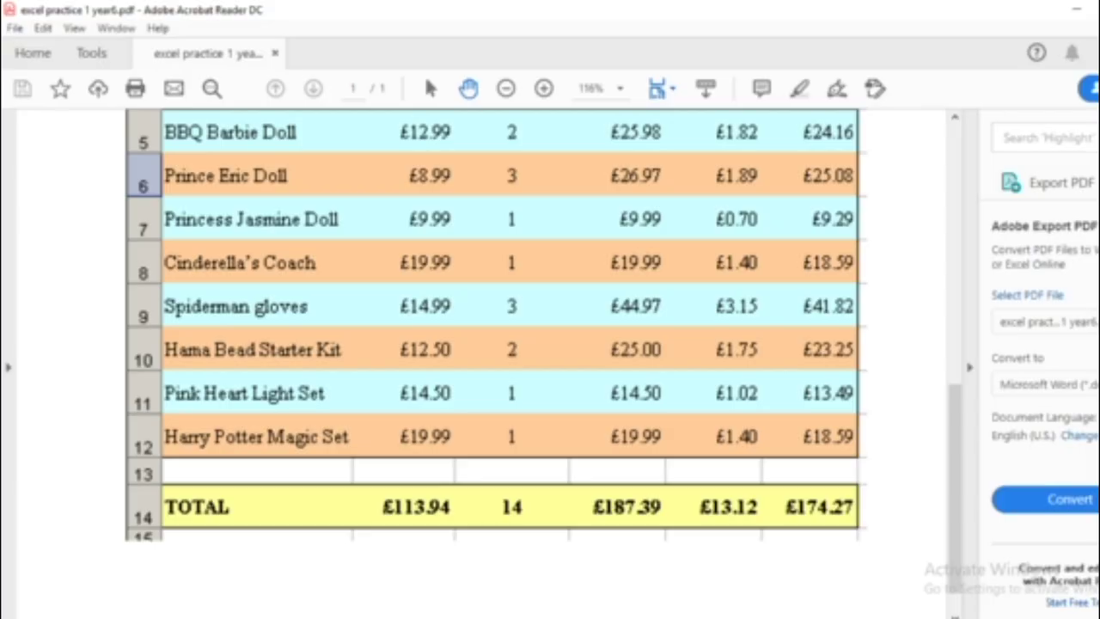
key(alt+Tab)
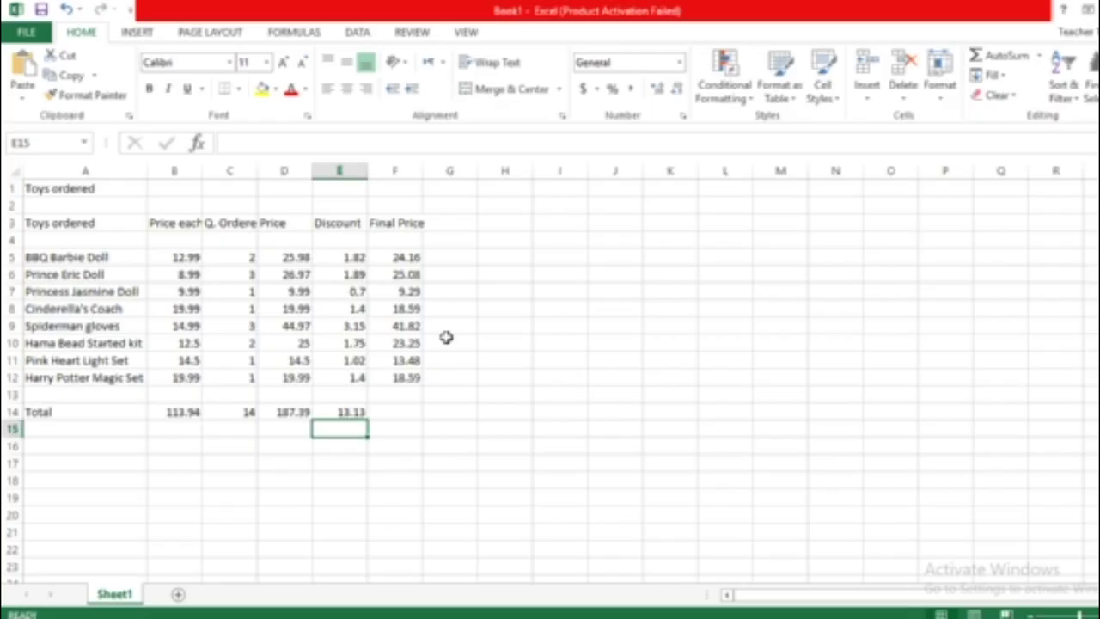
click(386, 402)
click(998, 55)
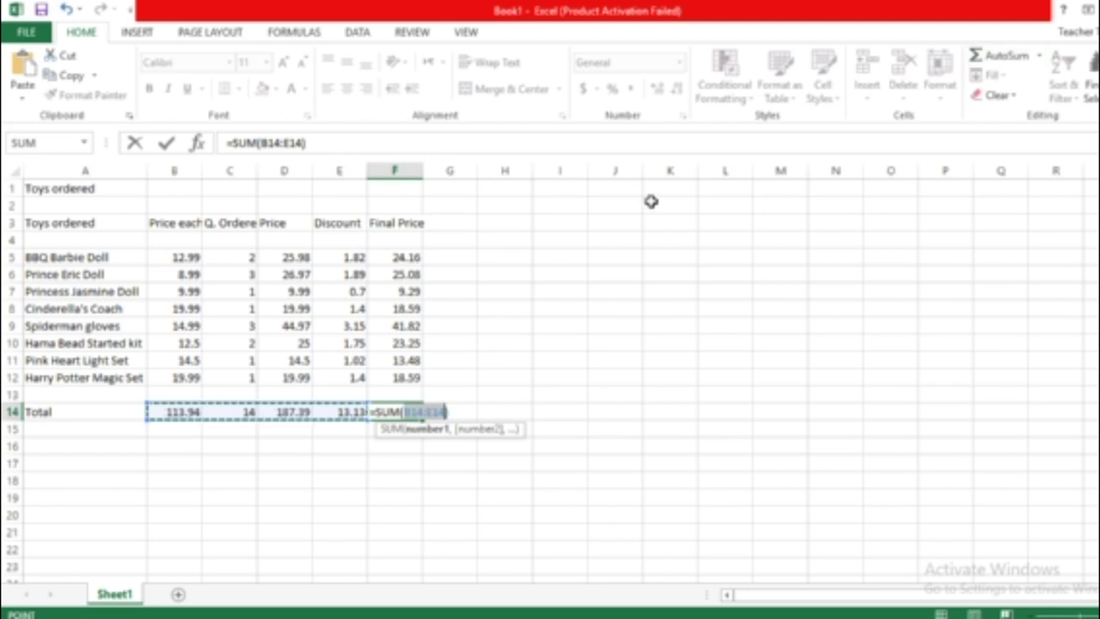
drag(417, 254, 386, 384)
key(Return)
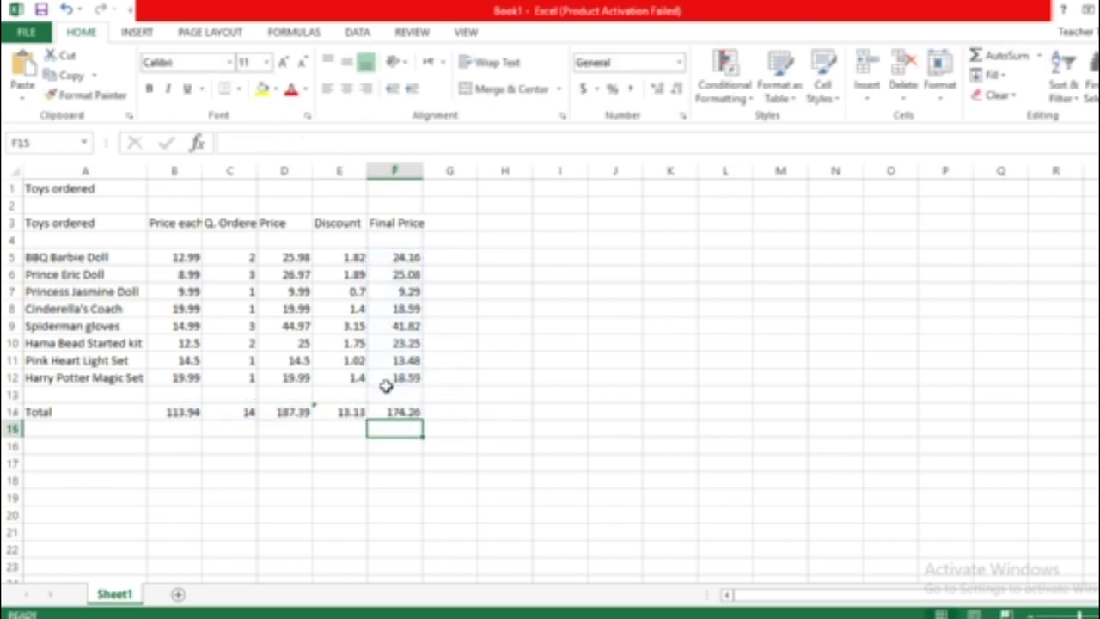
- Ignore the inconsistent-formula error flagged on the E14 total
click(317, 409)
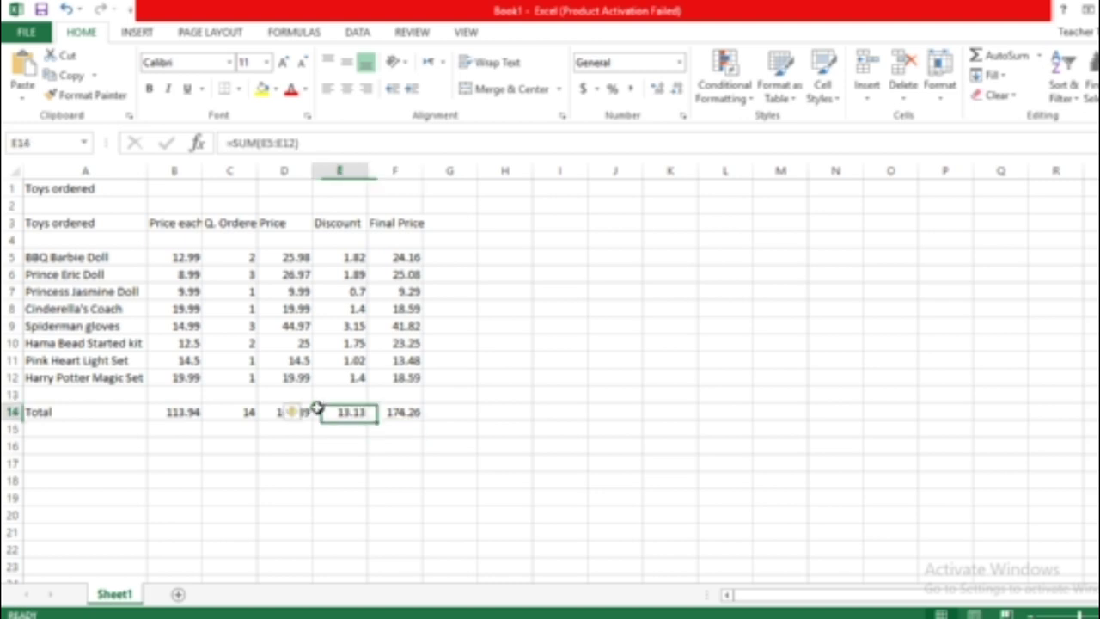
click(299, 413)
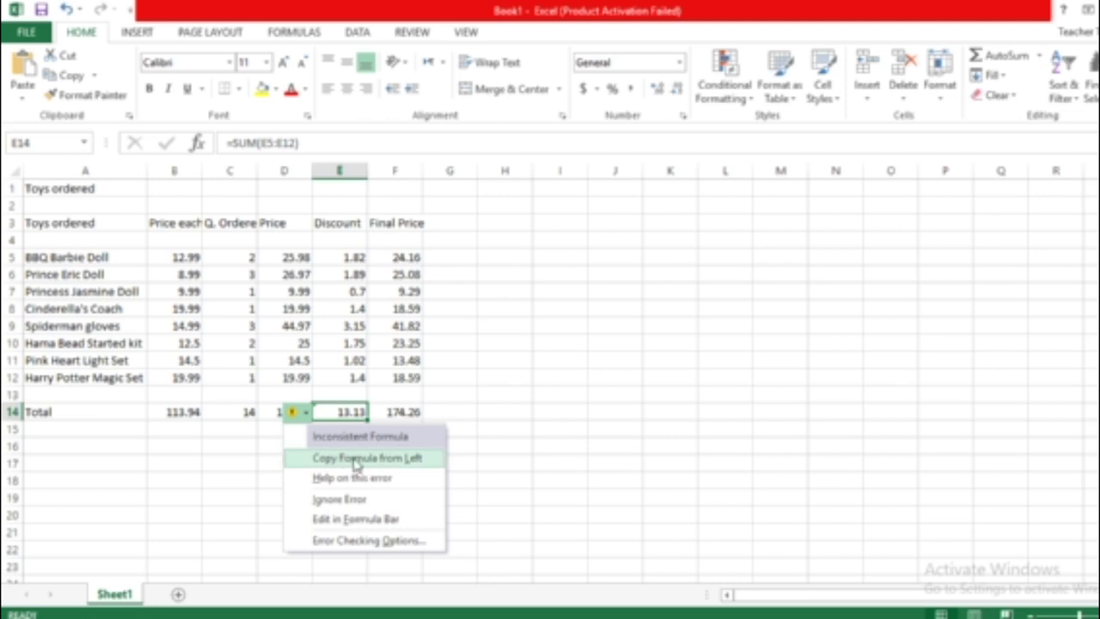
click(357, 500)
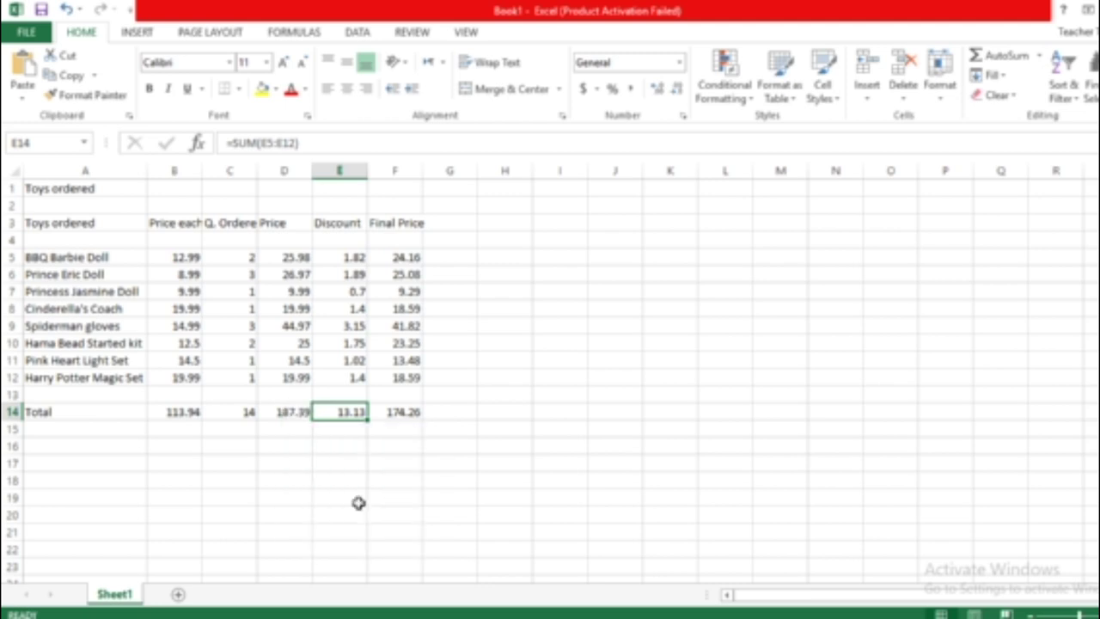
click(318, 440)
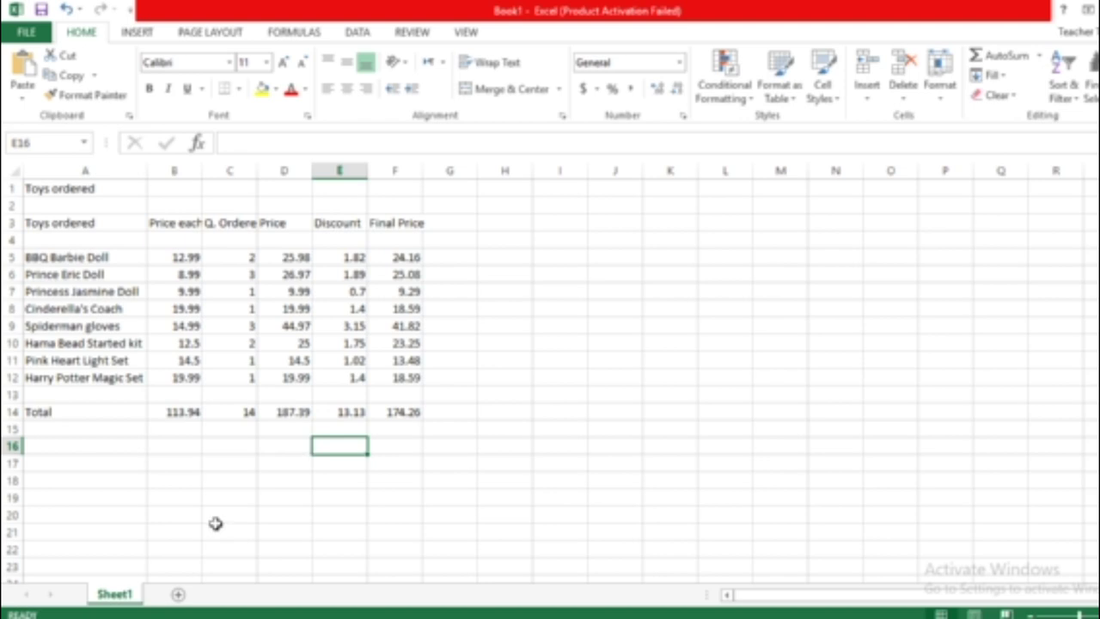
mouse_move(317, 617)
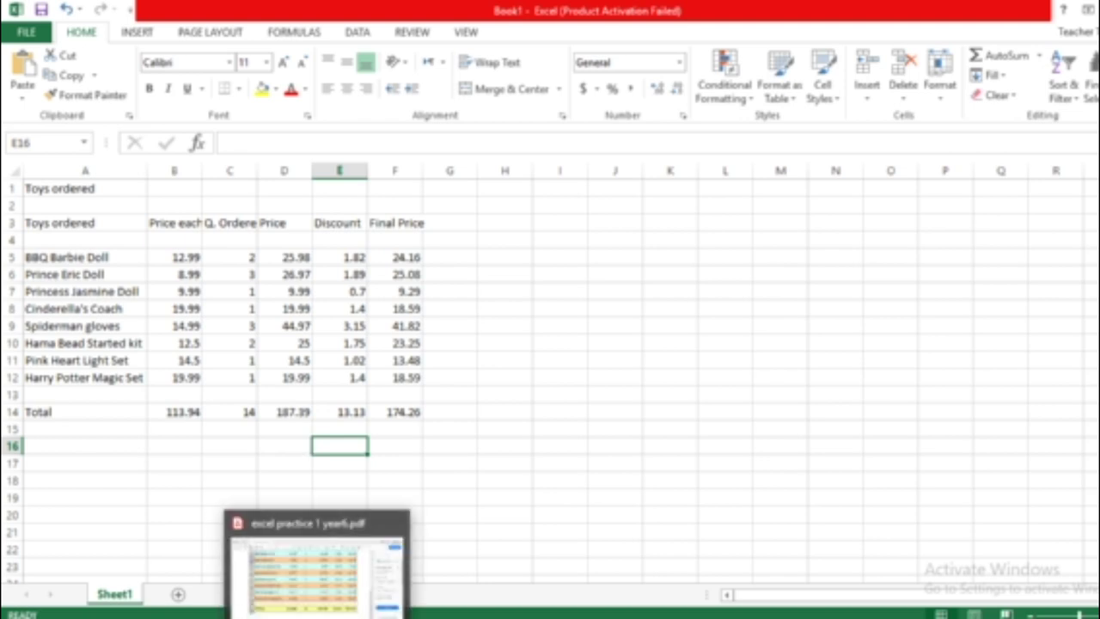
click(317, 567)
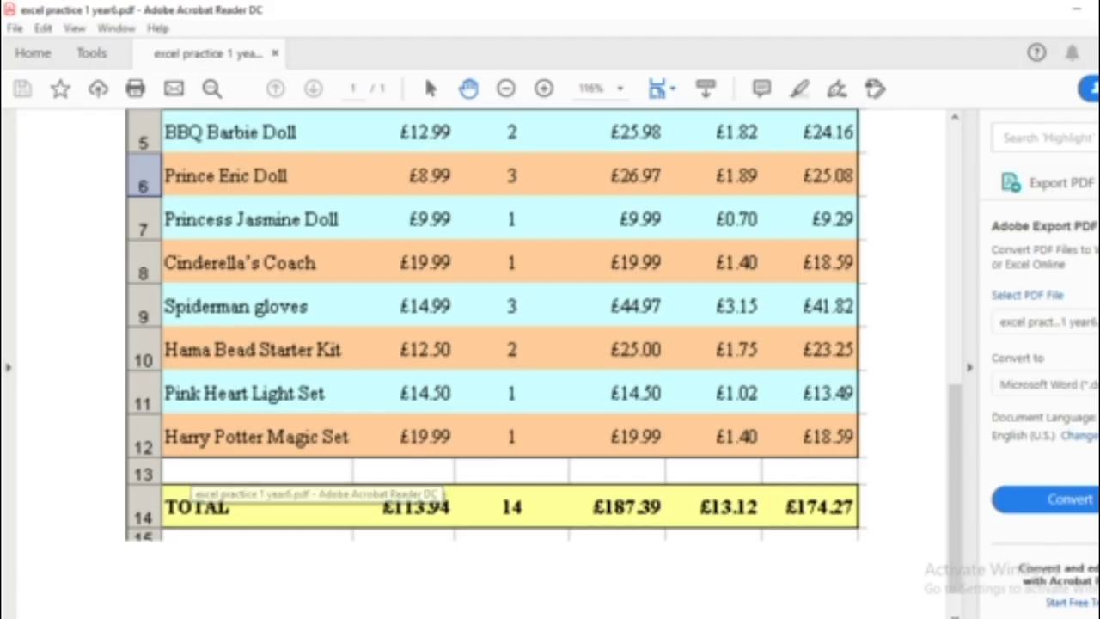
scroll(356, 266, up, 10)
scroll(295, 277, up, 3)
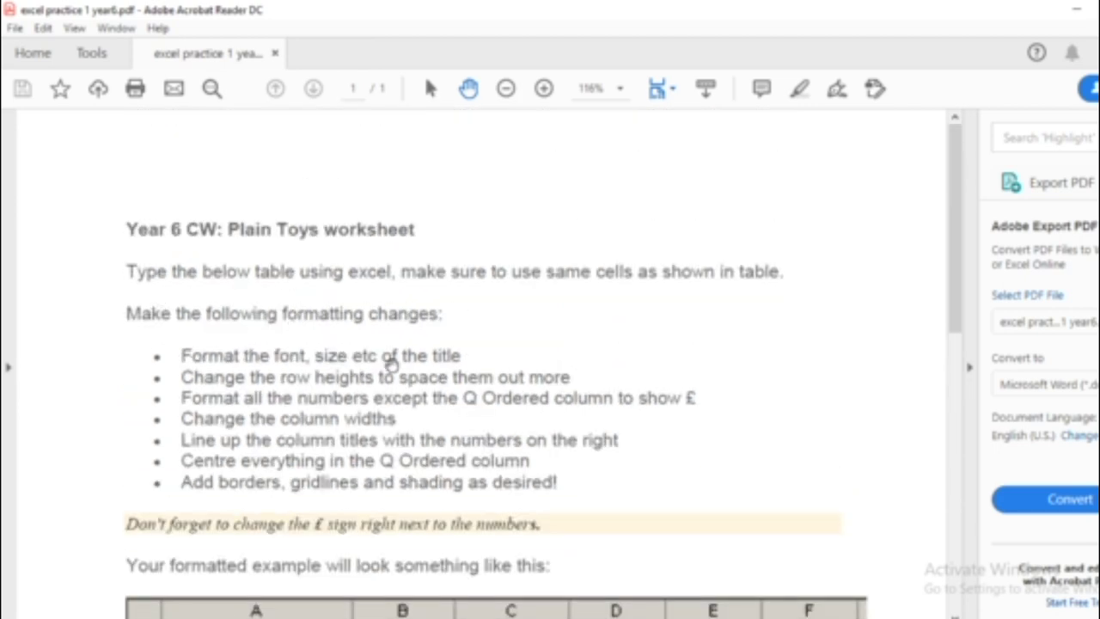
scroll(498, 369, down, 14)
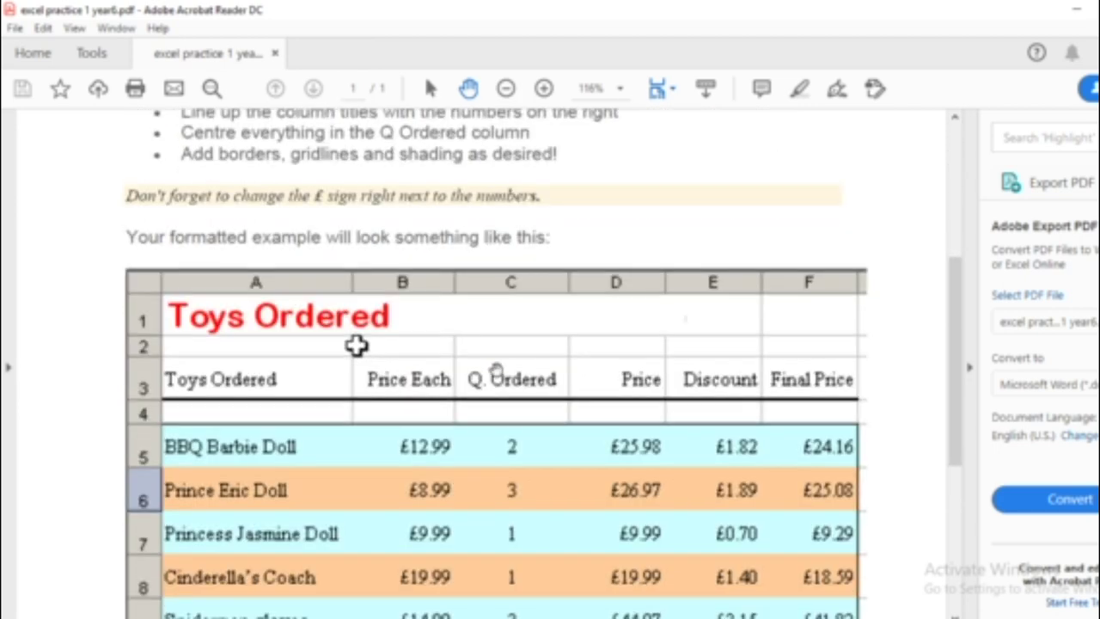
scroll(496, 368, up, 5)
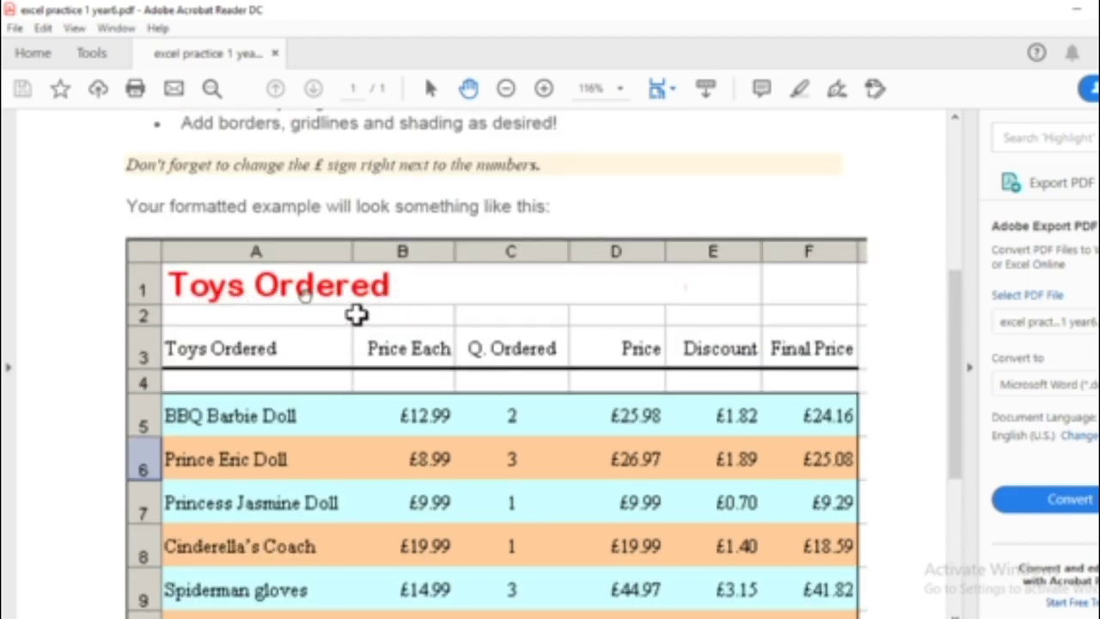
scroll(341, 404, down, 4)
scroll(341, 403, down, 5)
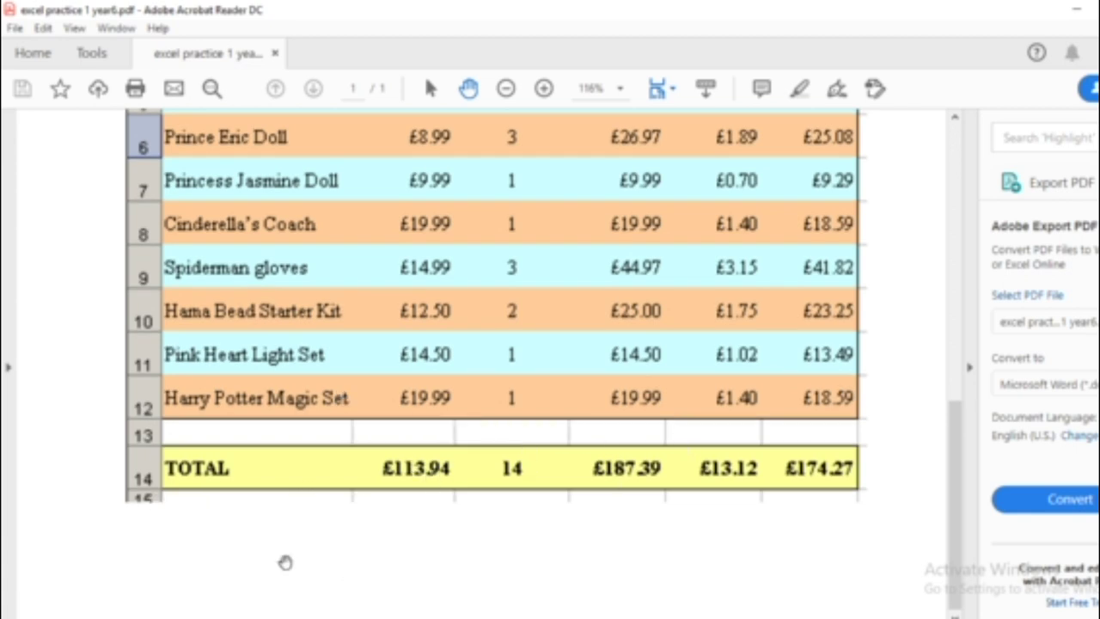
key(alt+Tab)
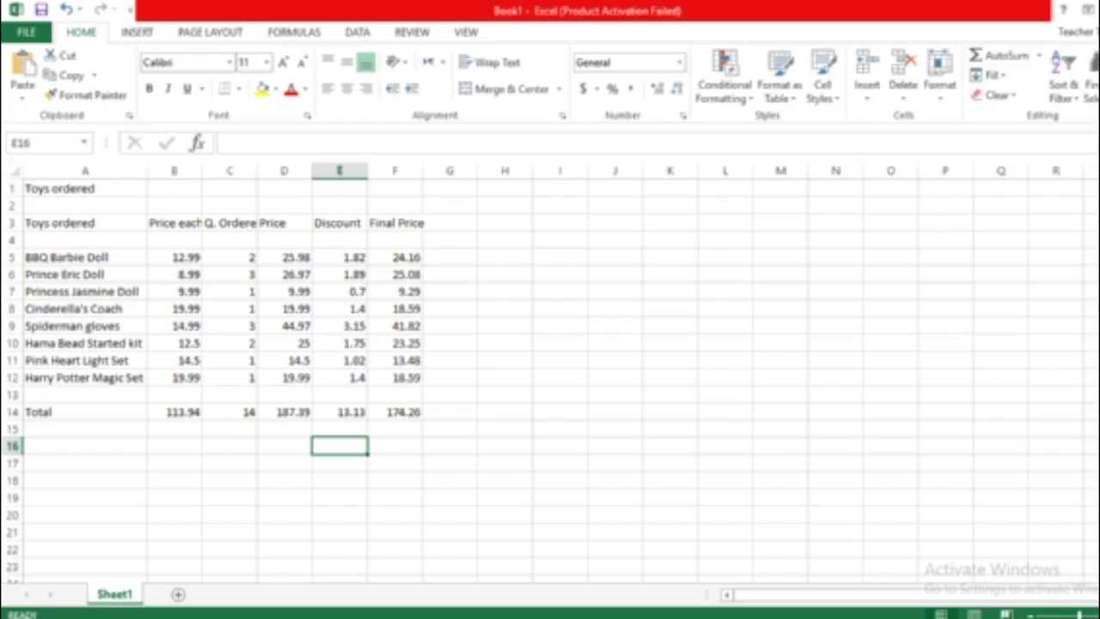
- Make the Toys ordered title in A1 red at font size 36
click(41, 190)
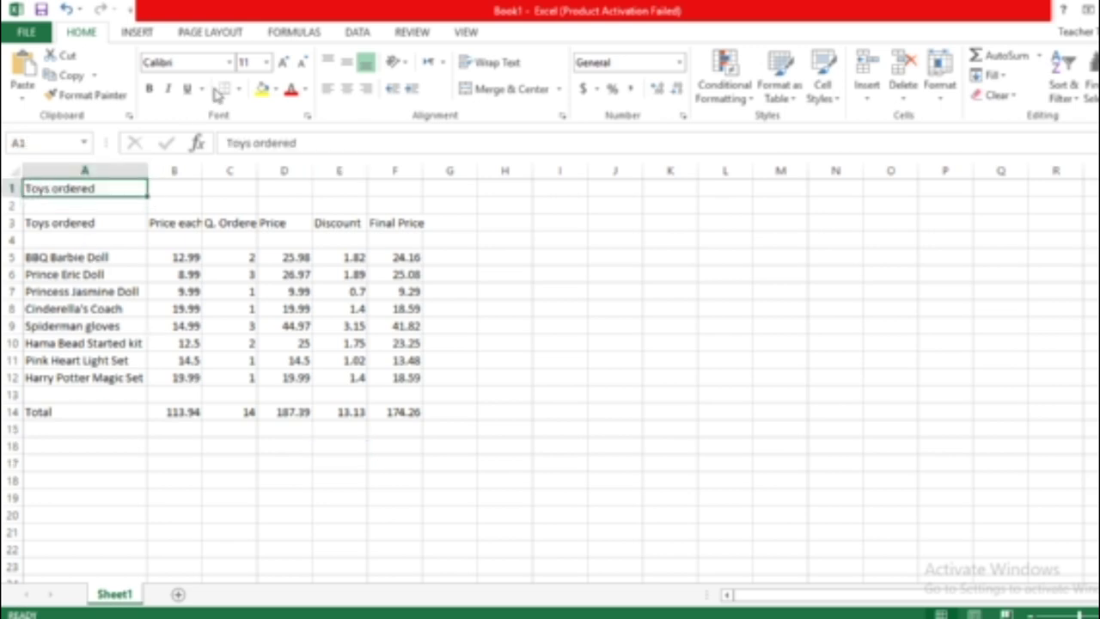
click(290, 89)
click(267, 62)
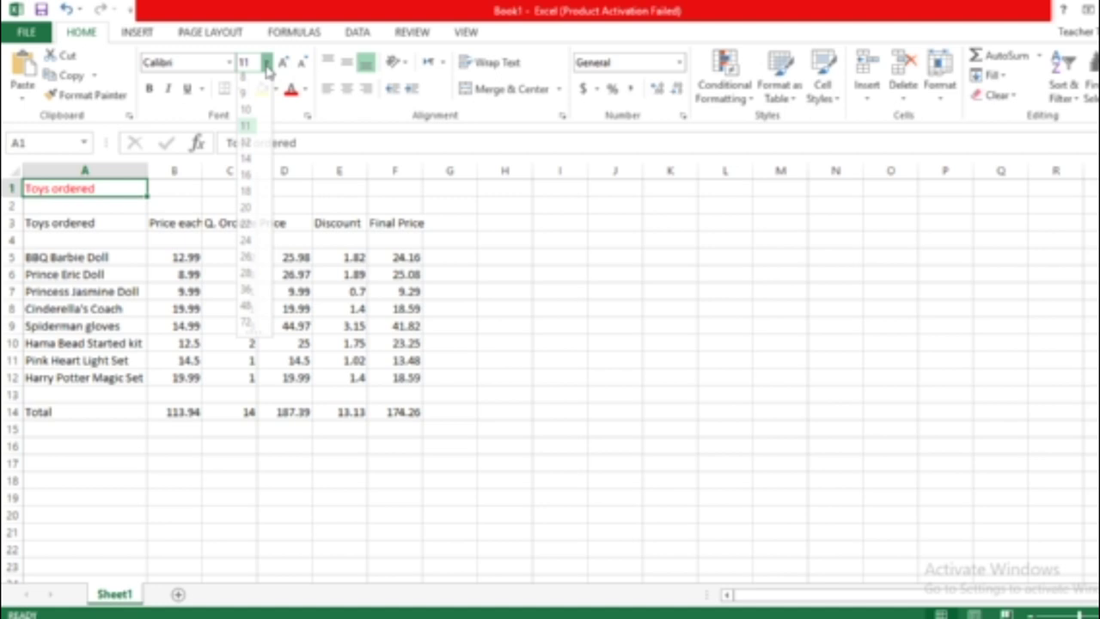
click(248, 293)
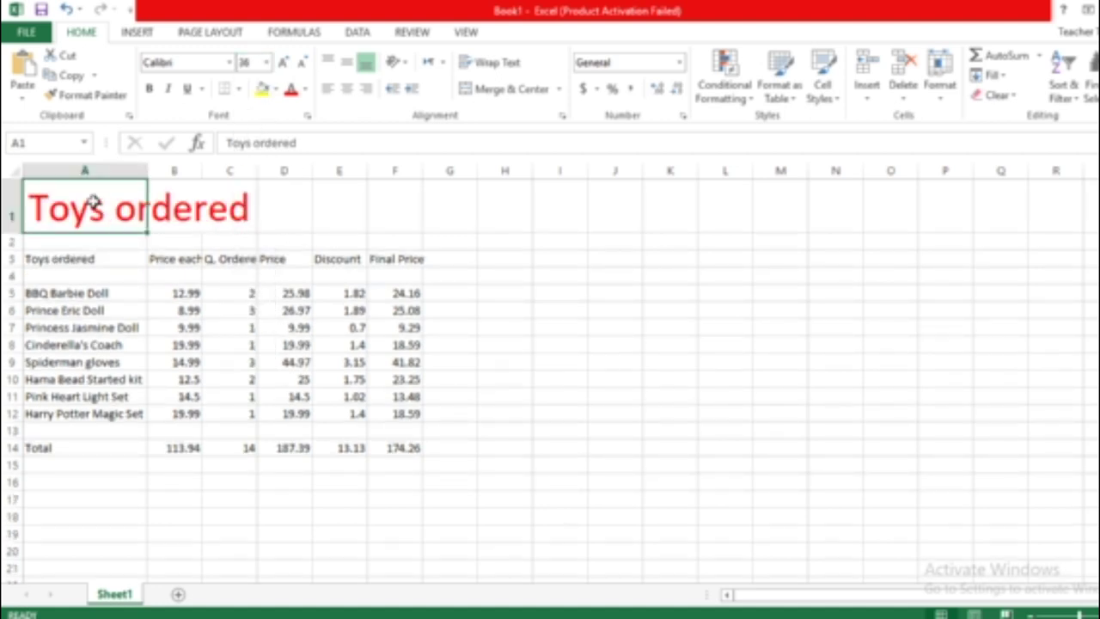
- Merge the title across A1:F1 and align it left
drag(77, 203, 392, 208)
click(486, 89)
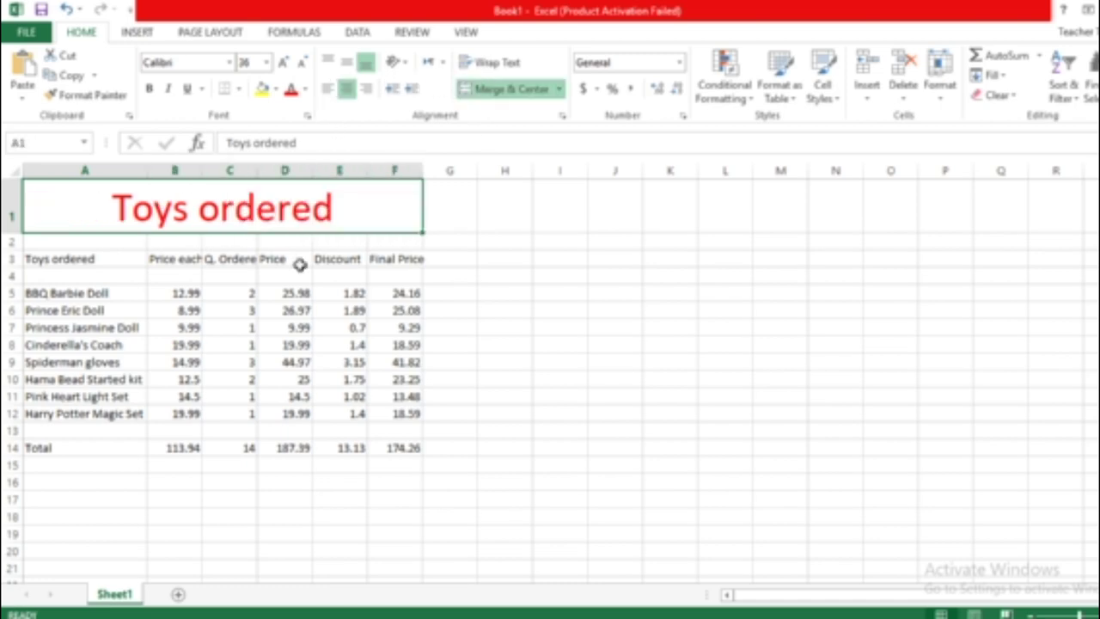
click(328, 88)
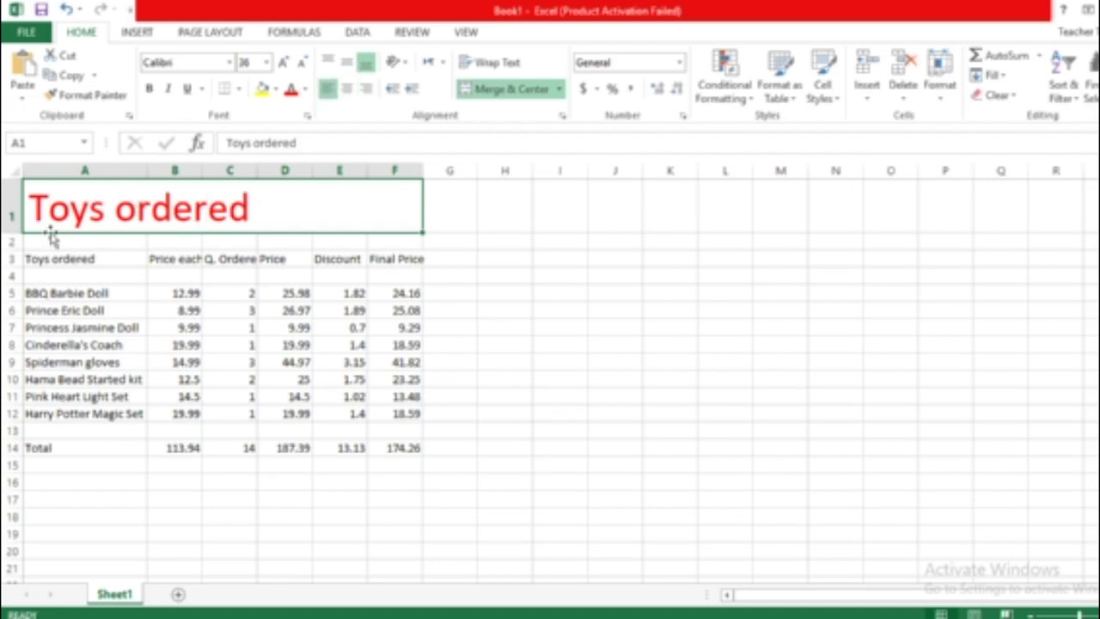
key(alt+Tab)
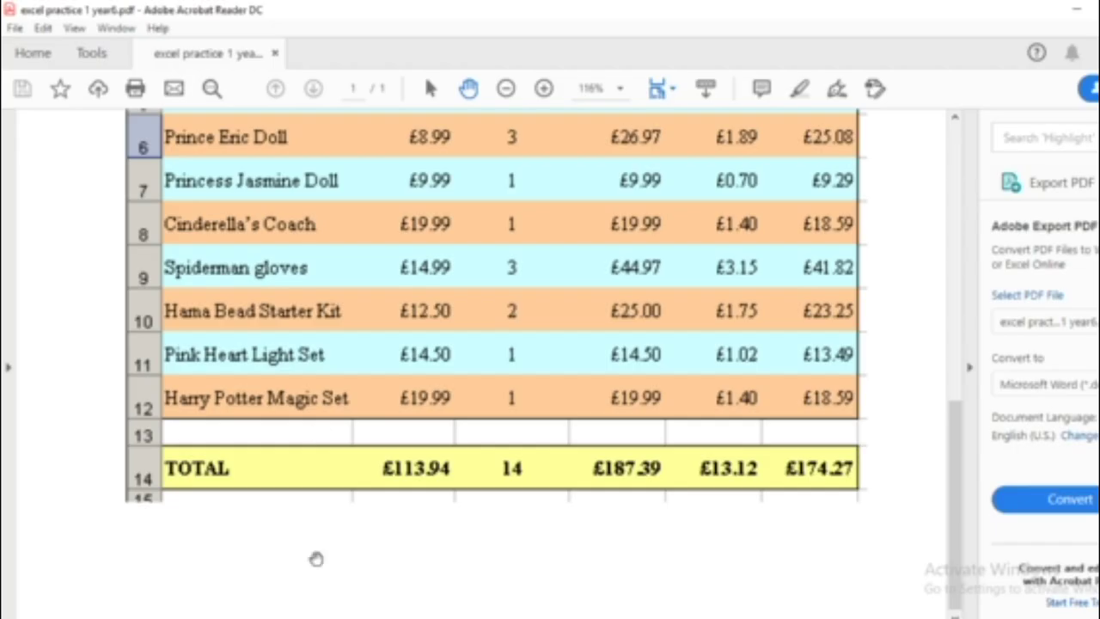
scroll(314, 559, up, 5)
scroll(268, 365, down, 3)
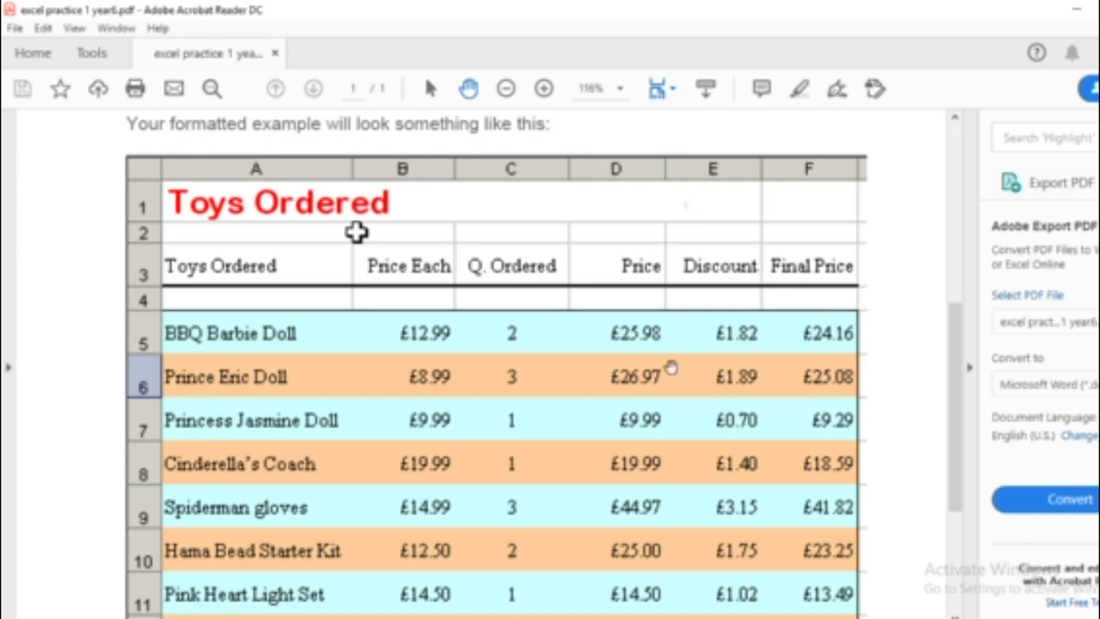
mouse_move(359, 614)
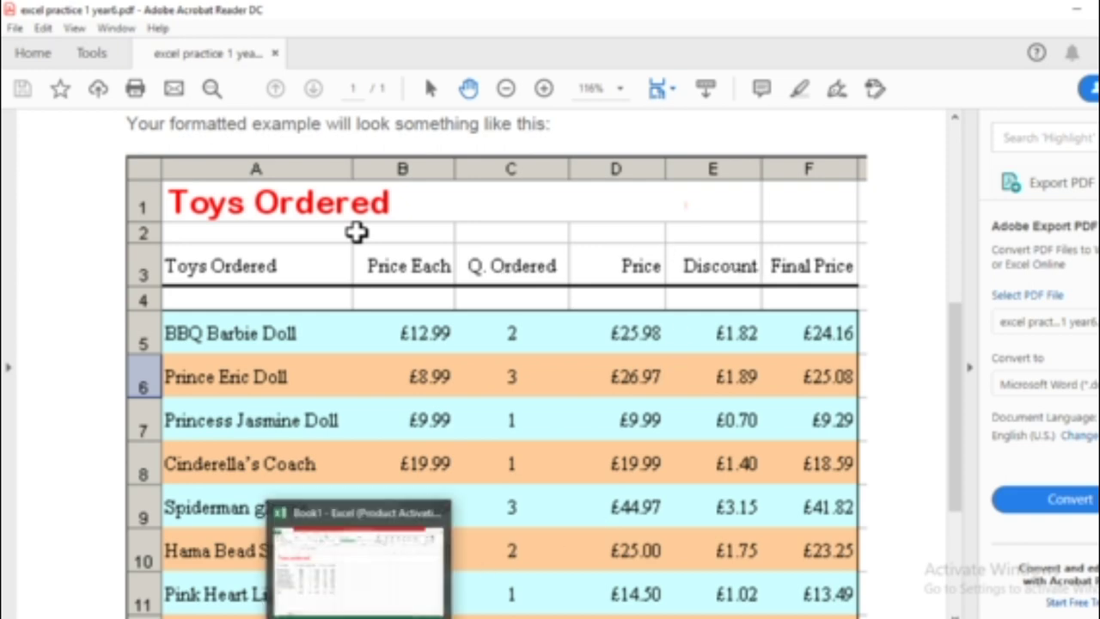
click(359, 563)
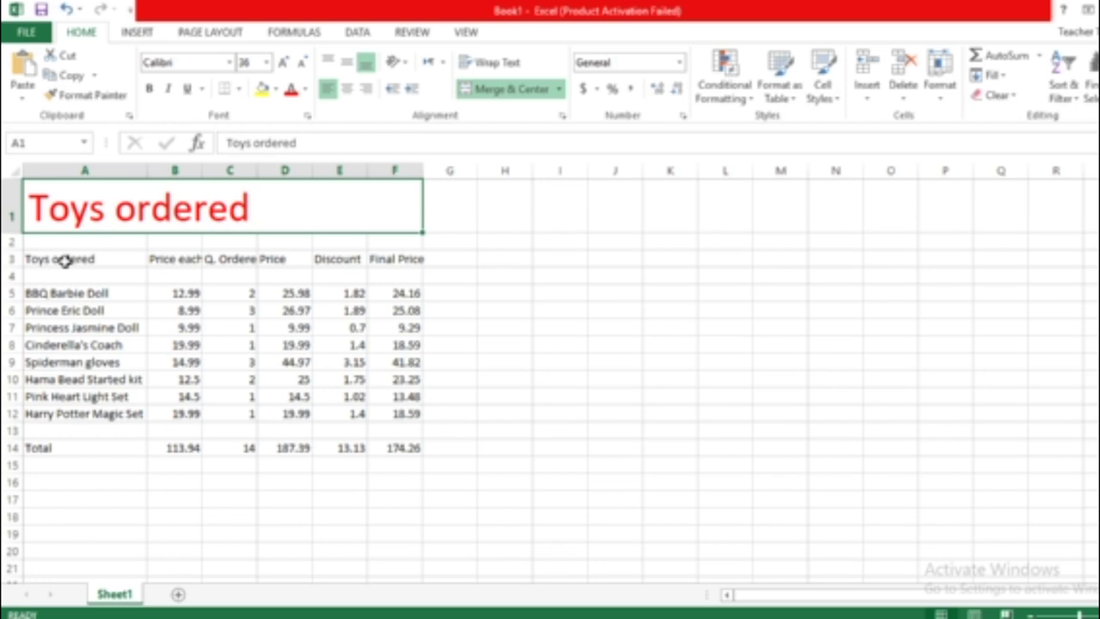
- Set the table A3:F15 to font size 14
mouse_move(29, 259)
mouse_down()
mouse_move(307, 343)
mouse_move(405, 453)
mouse_up()
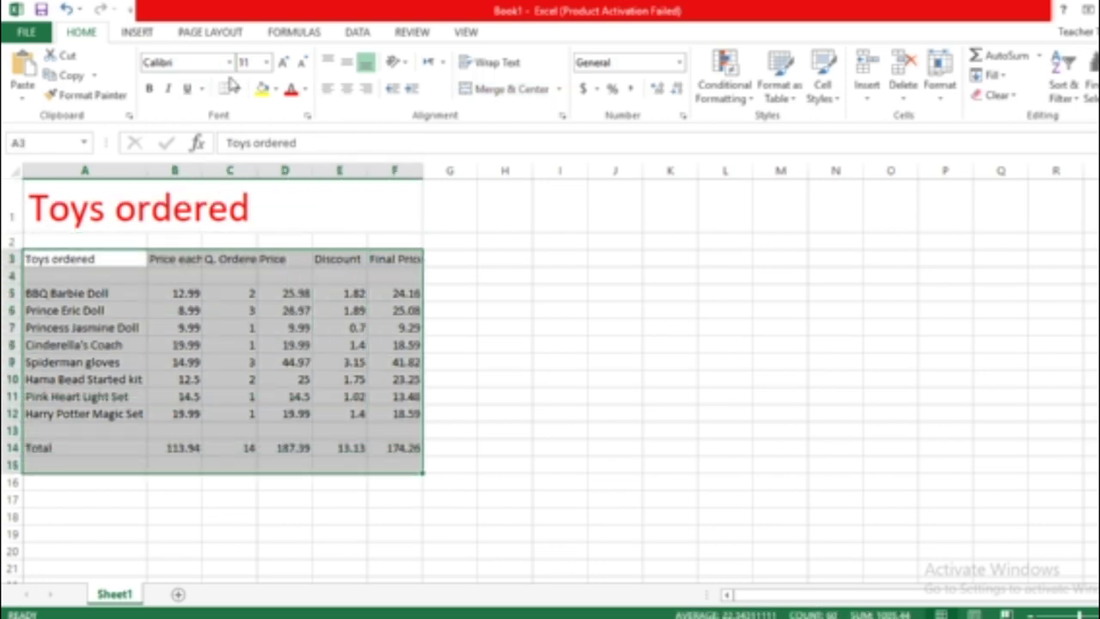
click(268, 62)
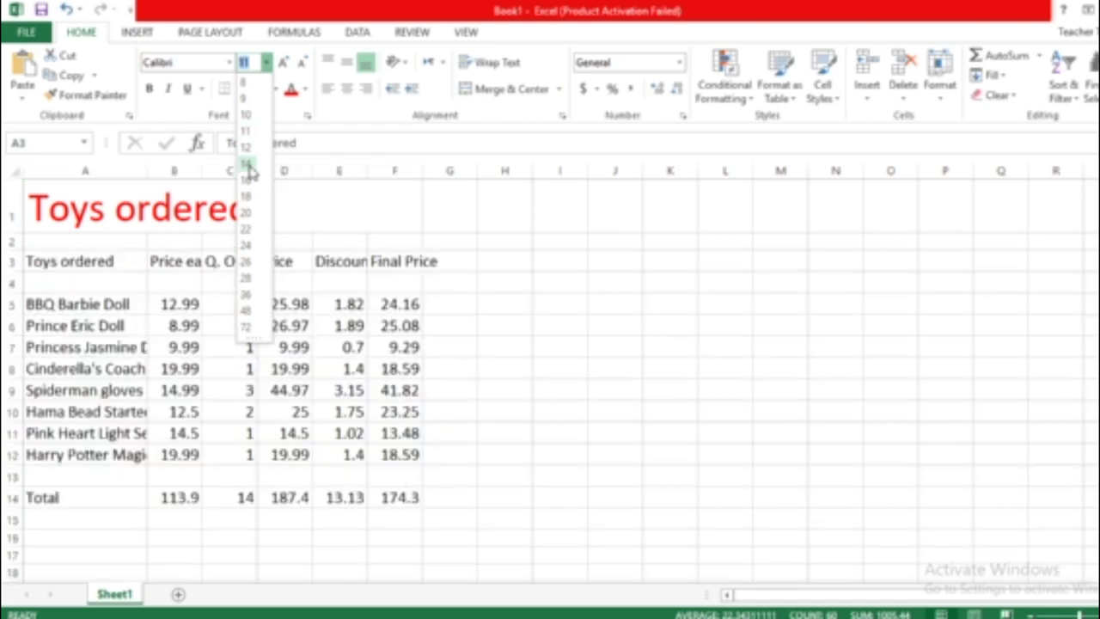
click(248, 166)
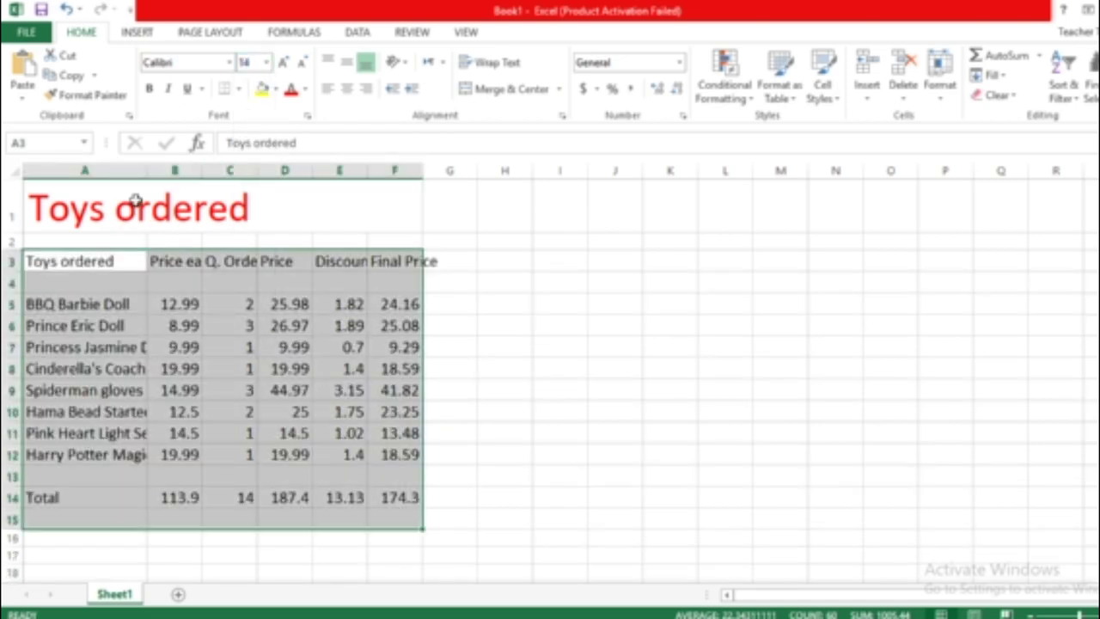
- AutoFit columns A to F so toy names, headings like Final Price and totals show fully
double_click(144, 175)
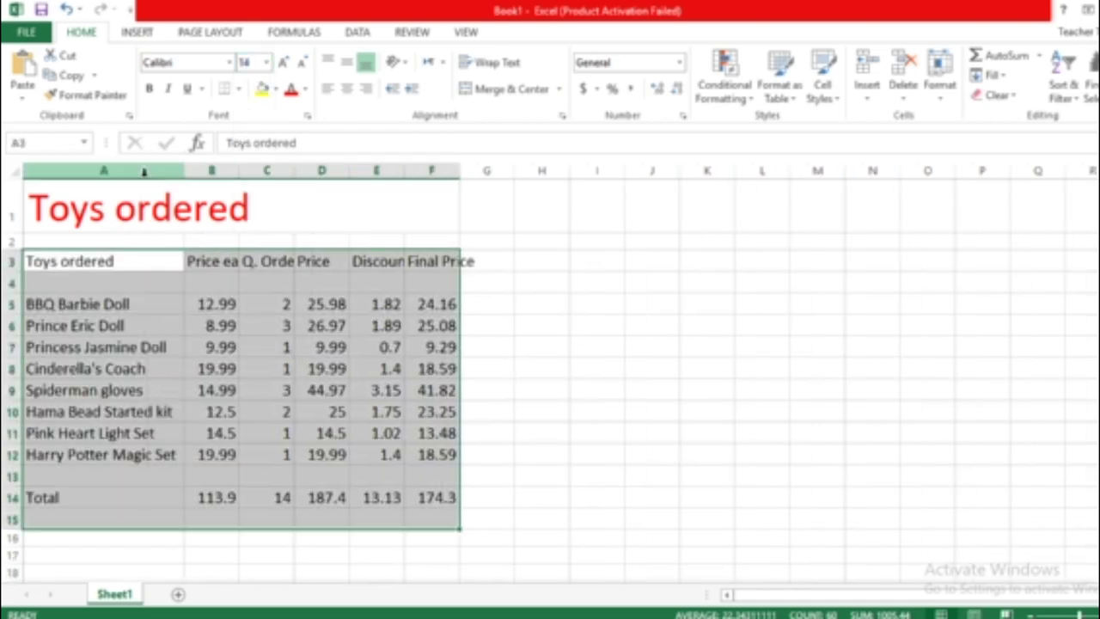
double_click(238, 170)
double_click(314, 170)
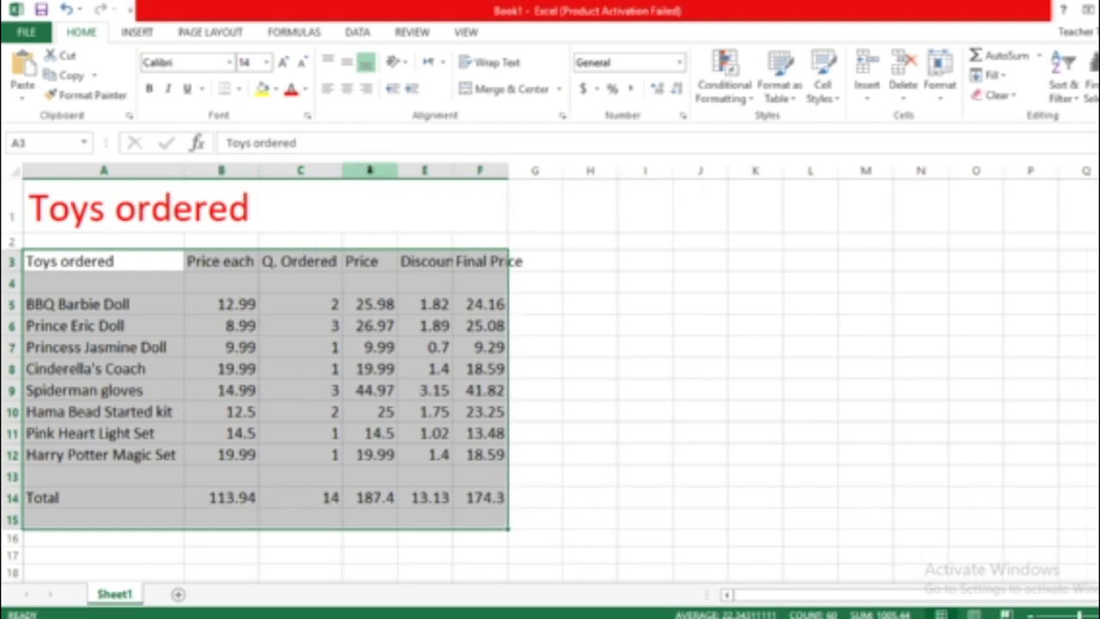
double_click(401, 168)
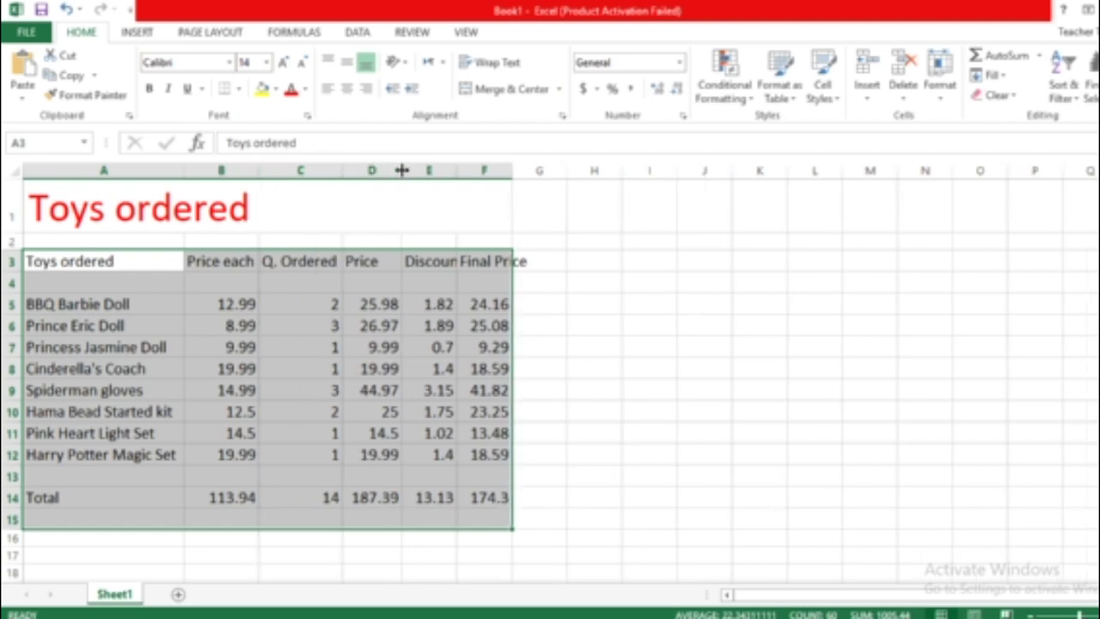
double_click(458, 169)
double_click(523, 167)
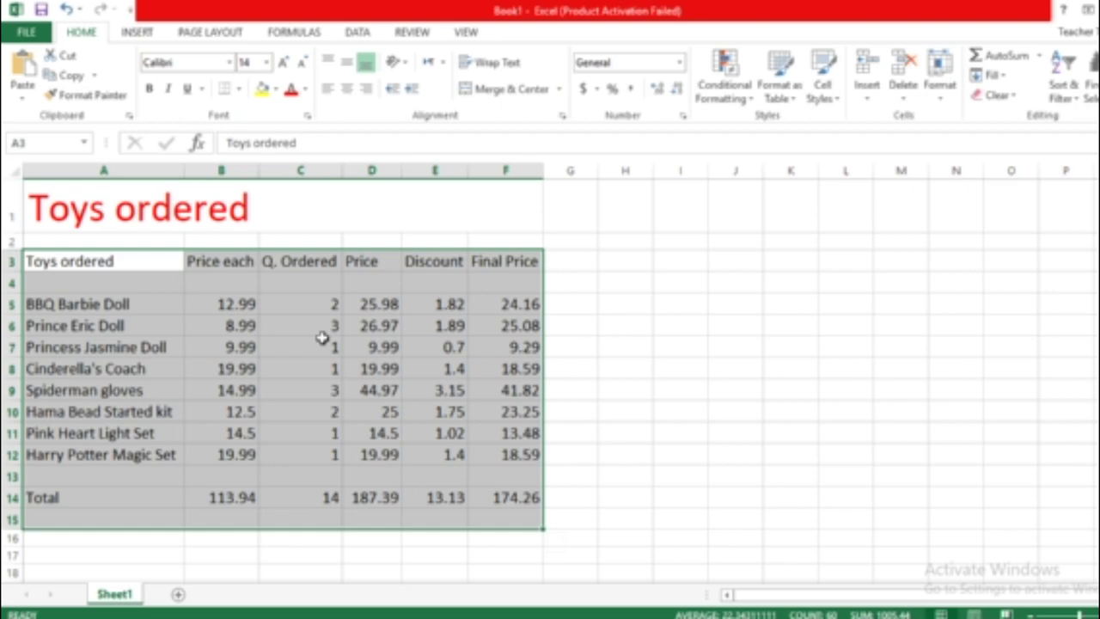
click(104, 347)
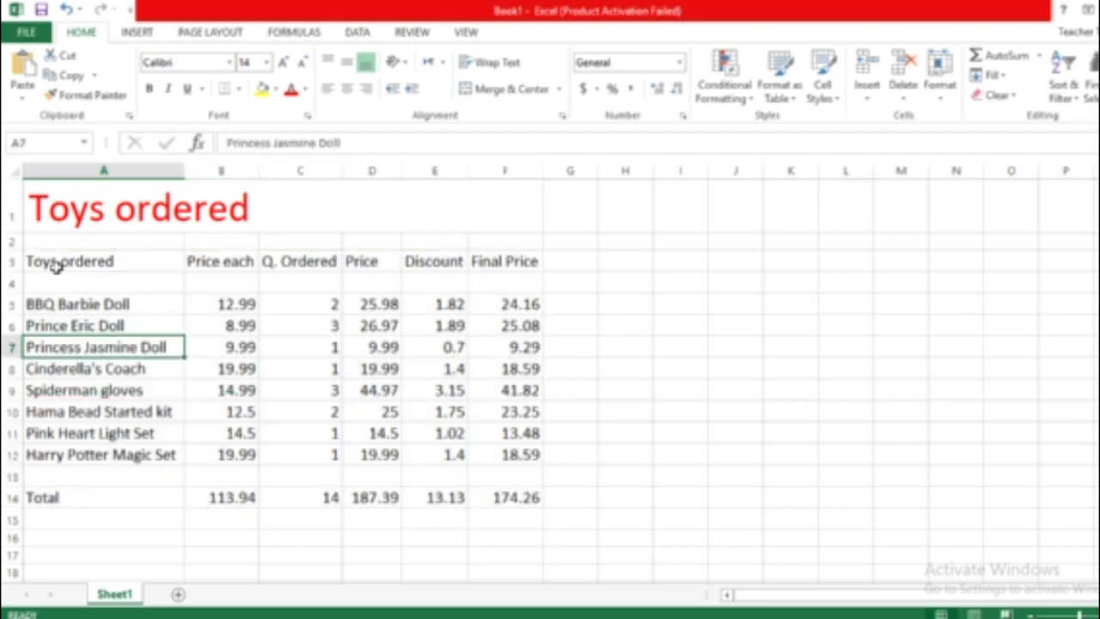
- Give the header row A3:F3 a thick bottom border
drag(54, 262, 507, 257)
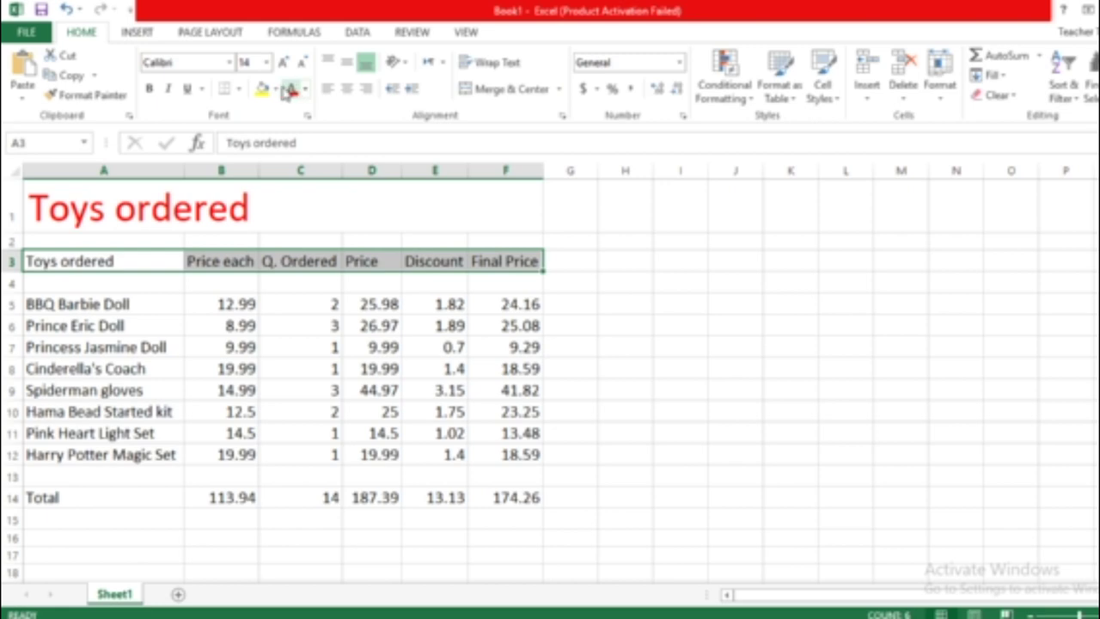
click(244, 89)
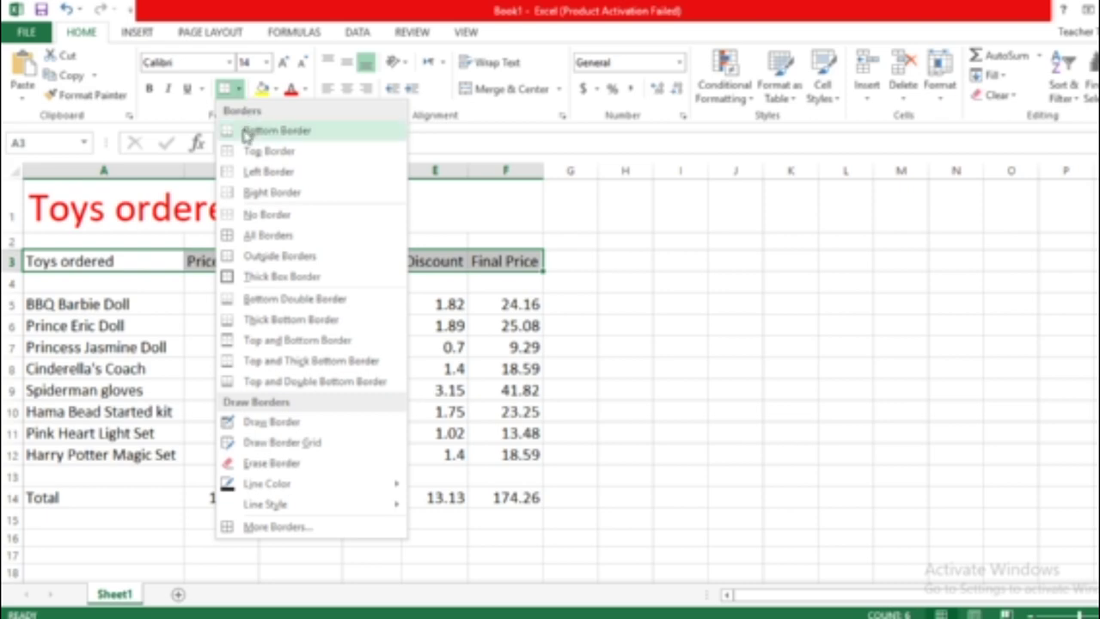
click(272, 320)
click(263, 345)
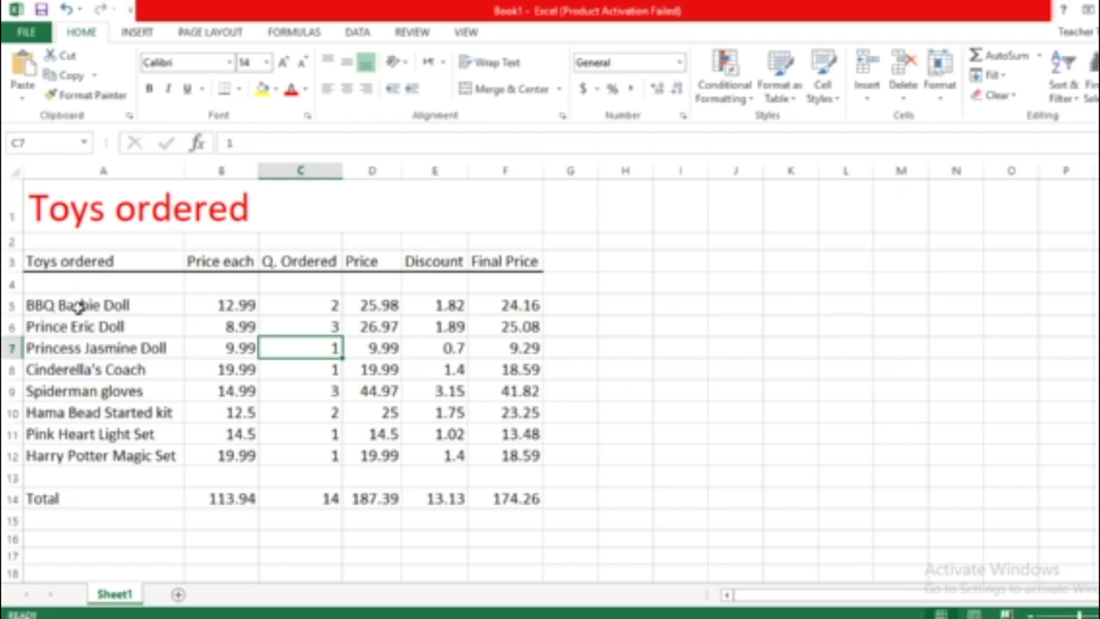
key(alt+Tab)
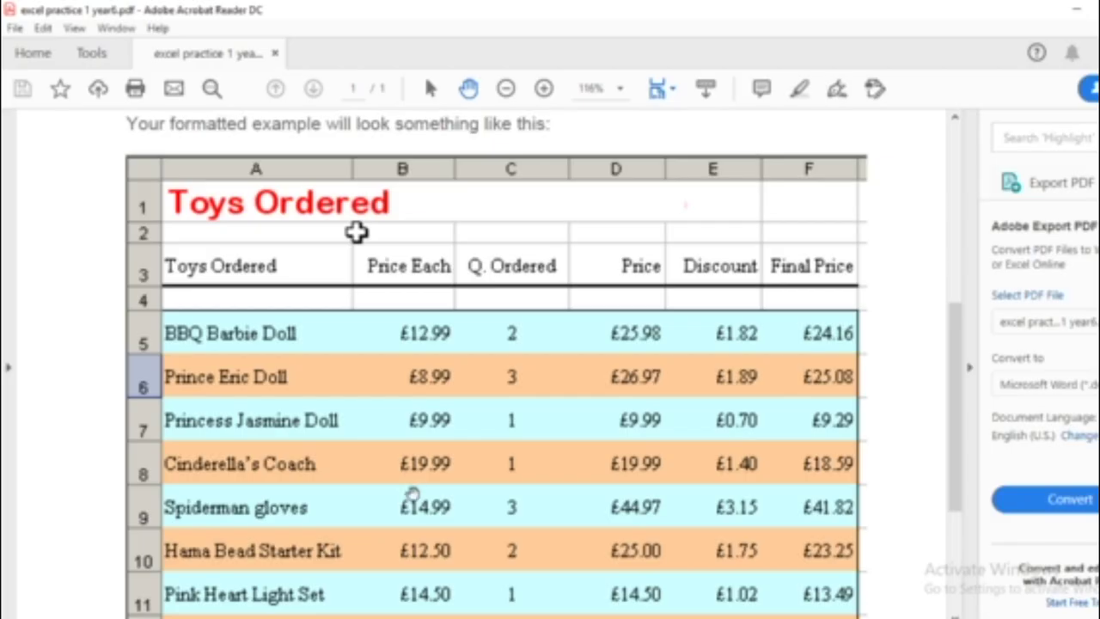
- Review the PDF example's shaded rows, then select the toy data rows A5:F12 in Excel
scroll(297, 326, down, 3)
scroll(297, 339, up, 1)
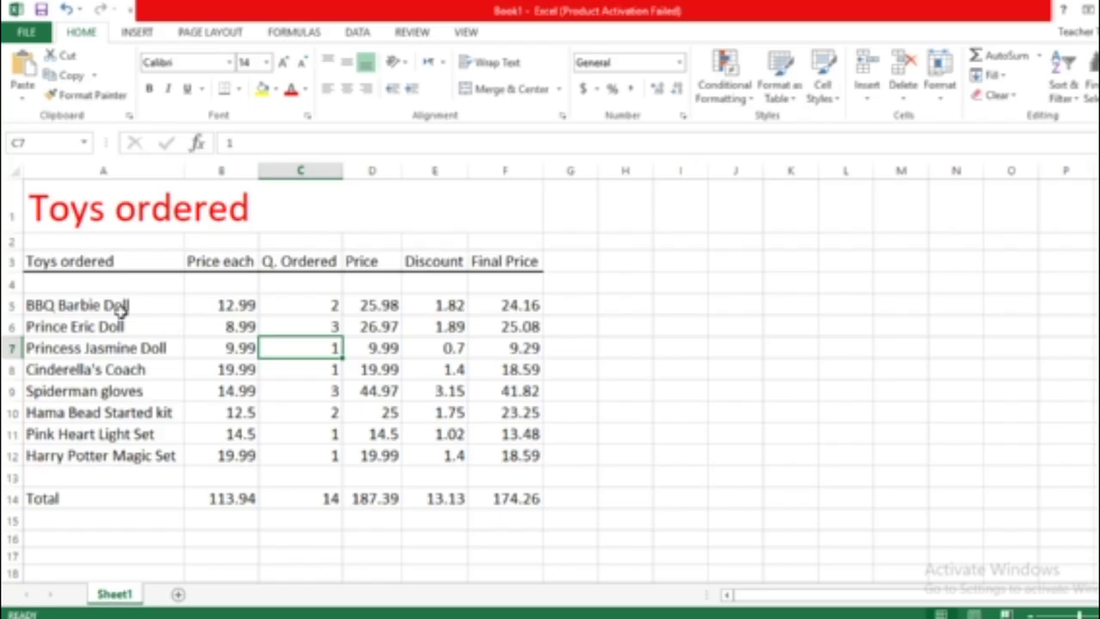
drag(120, 307, 521, 456)
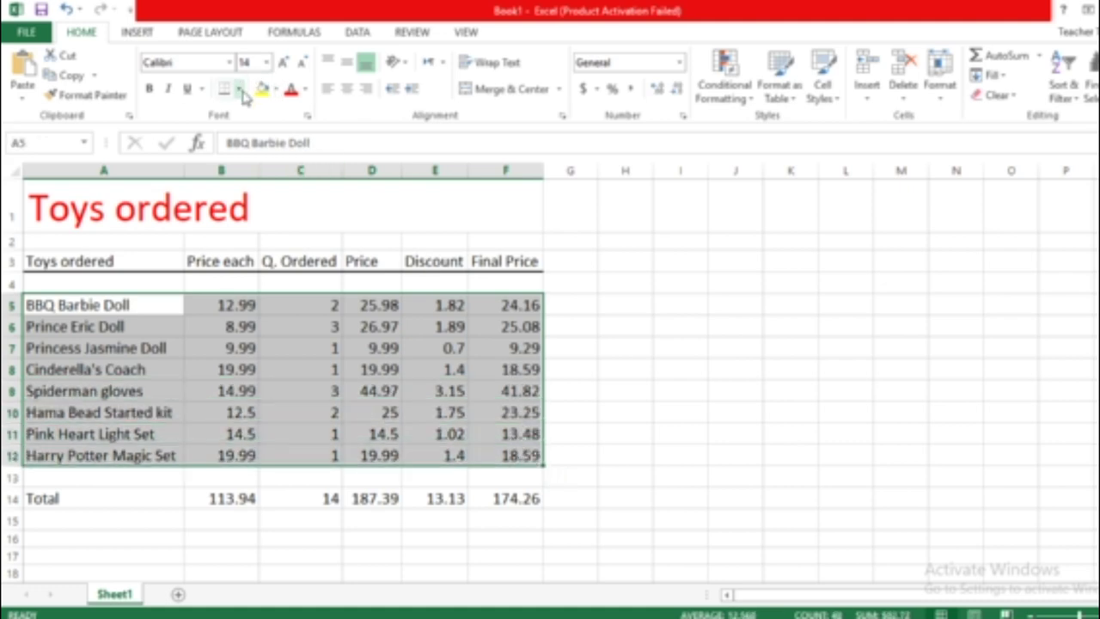
- Put an outside border around the toy rows A5:F12 and fill the BBQ Barbie Doll row light blue
click(238, 89)
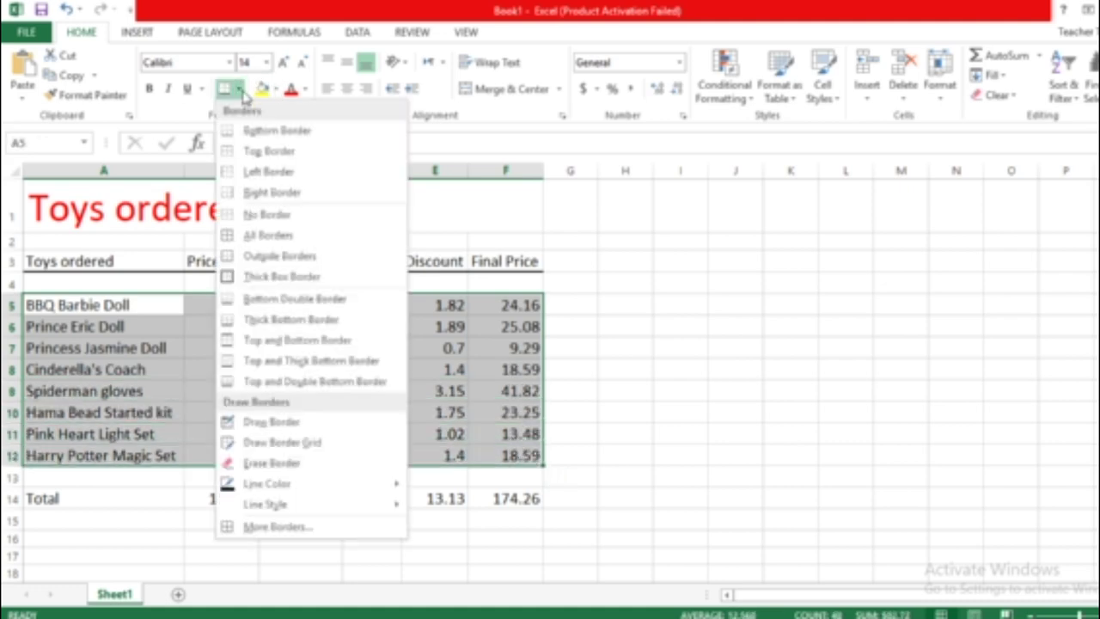
click(269, 256)
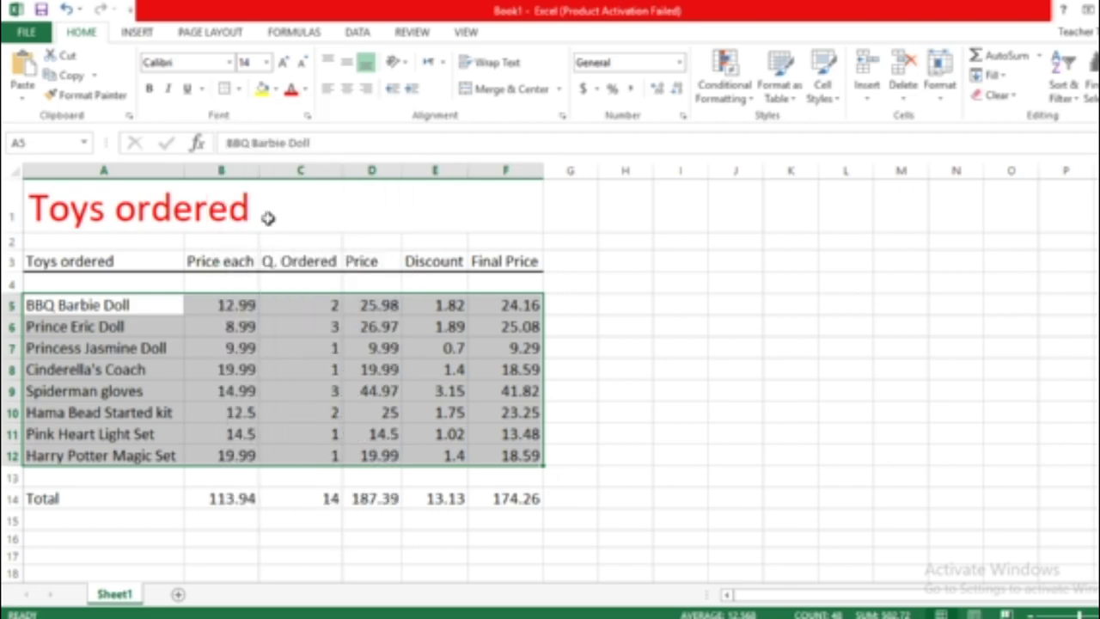
drag(60, 305, 498, 304)
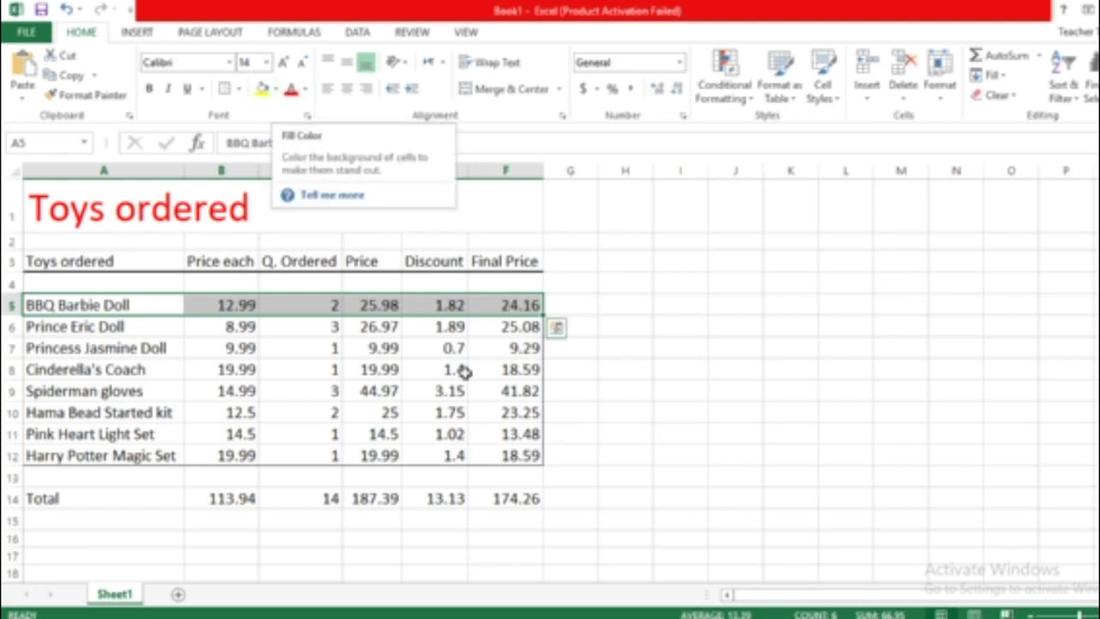
click(274, 90)
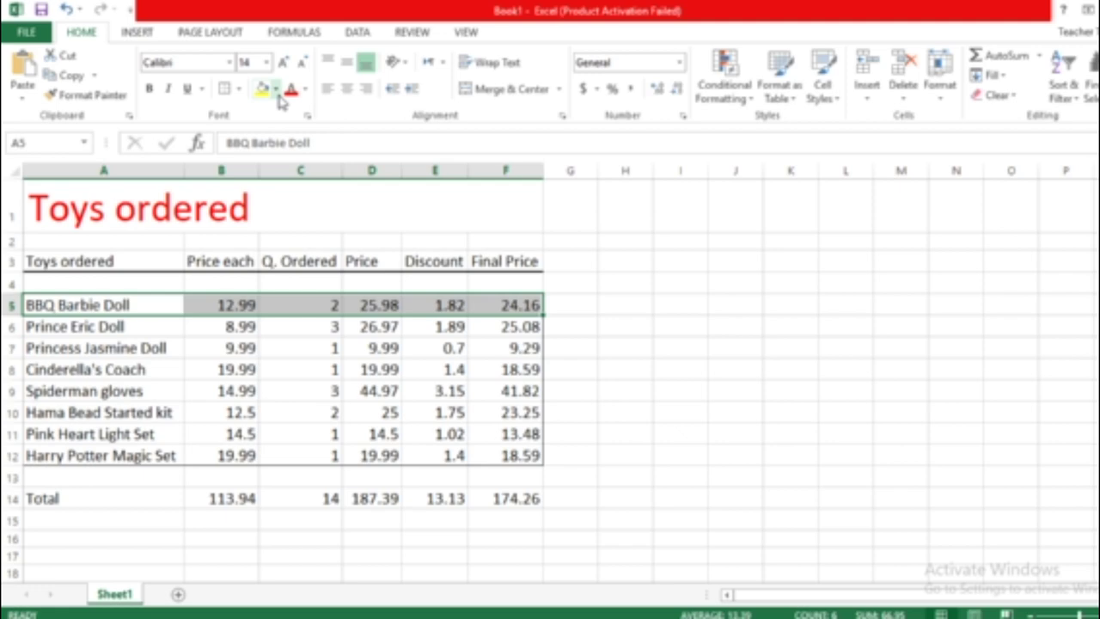
click(275, 90)
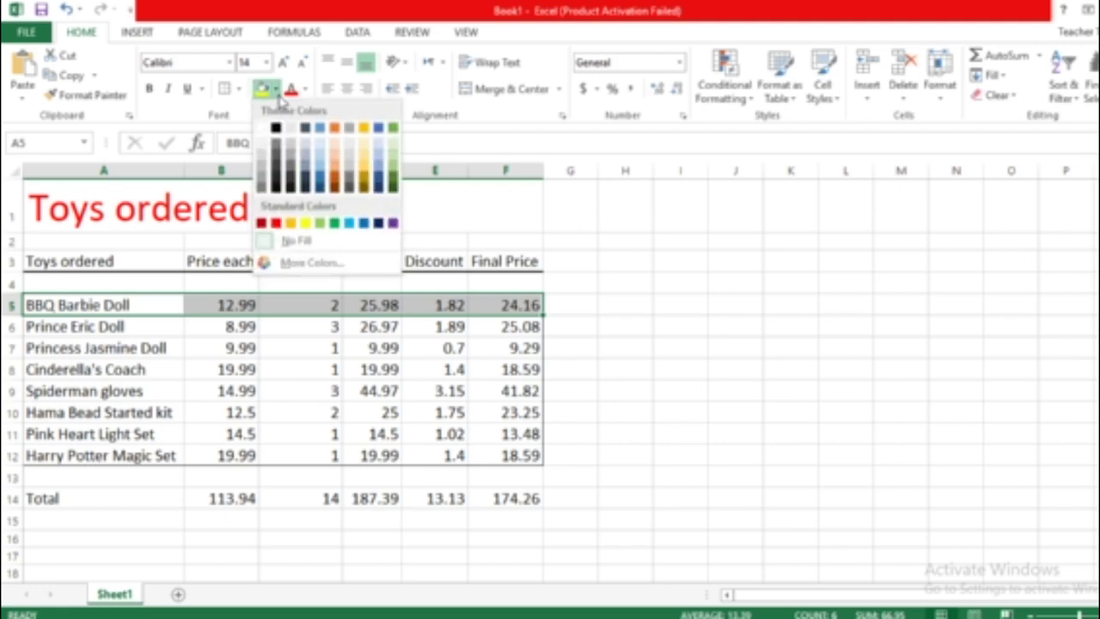
click(320, 164)
- Fill the Prince Eric Doll row gold and pick up the two-row shading with Format Painter
drag(73, 324, 535, 322)
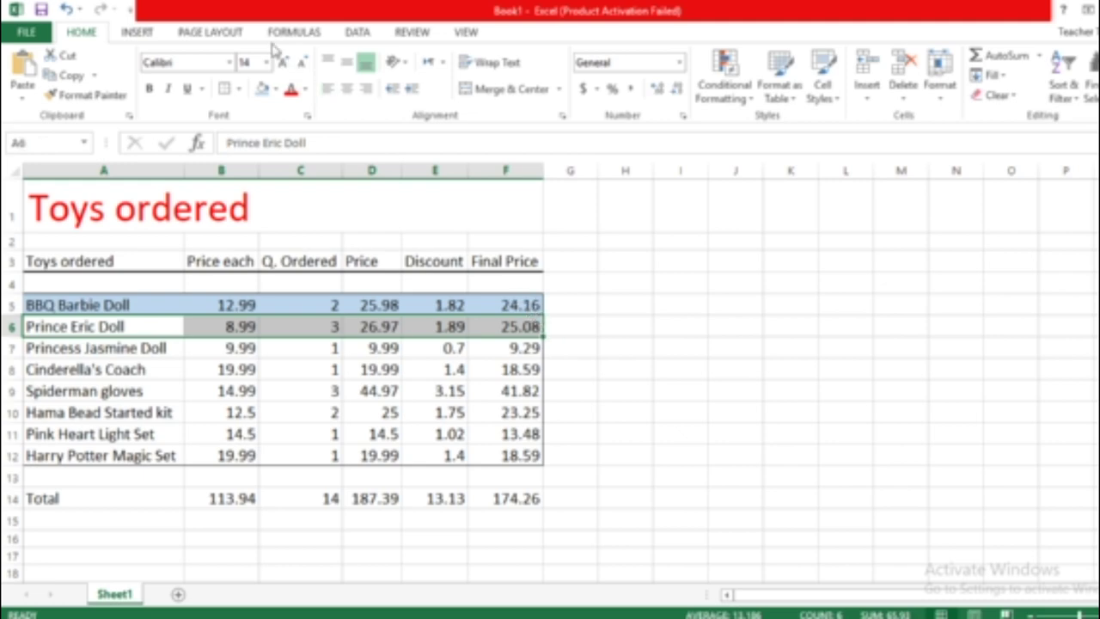
click(276, 89)
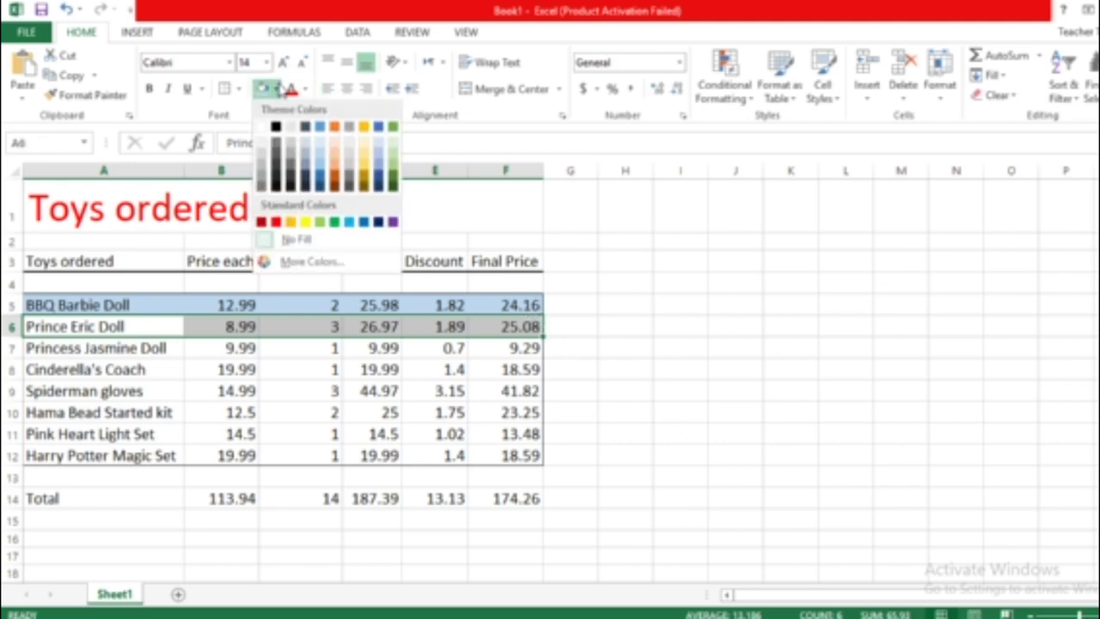
click(364, 163)
mouse_move(91, 303)
mouse_down()
mouse_move(359, 306)
mouse_move(524, 331)
mouse_up()
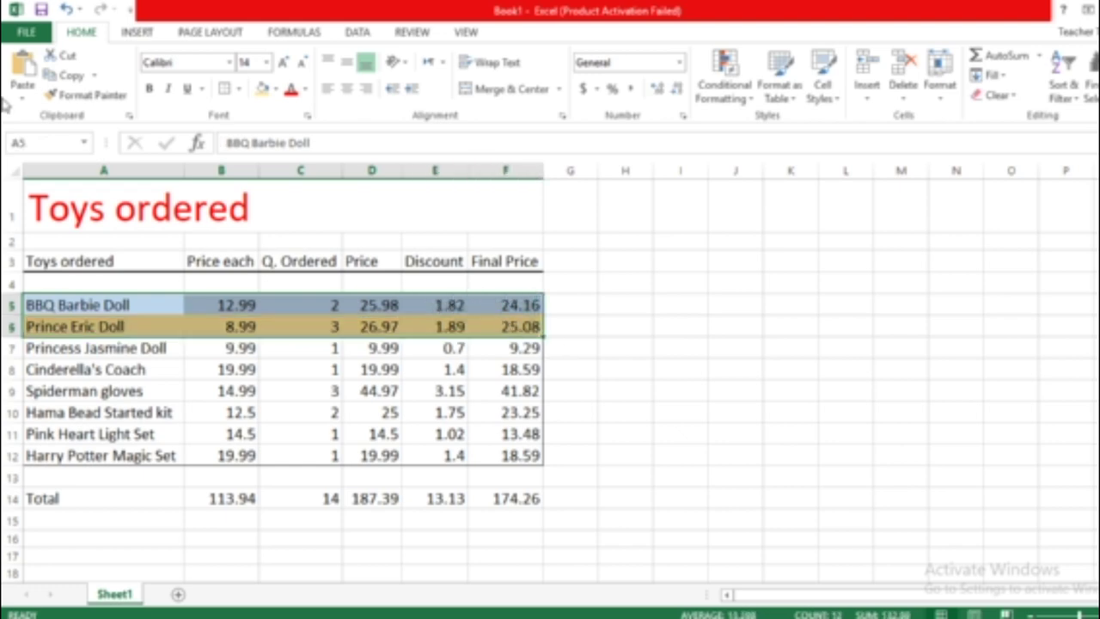
click(73, 96)
- Paint the blue/gold shading onto rows 7–8, then paint rows 5–8's pattern onto rows 9–12
drag(41, 347, 509, 376)
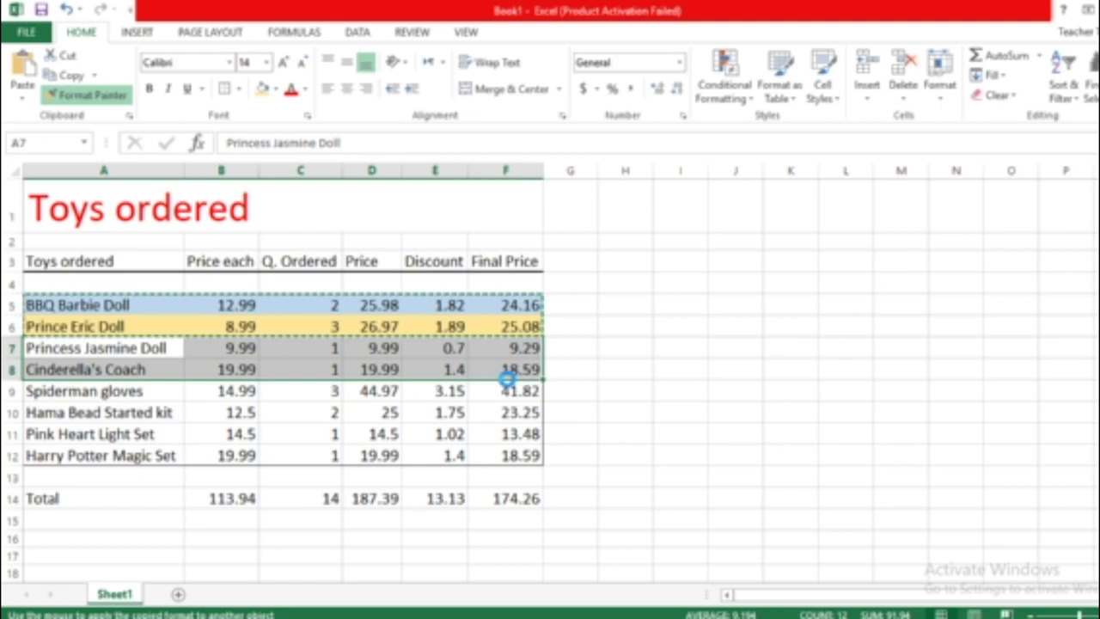
drag(105, 306, 513, 361)
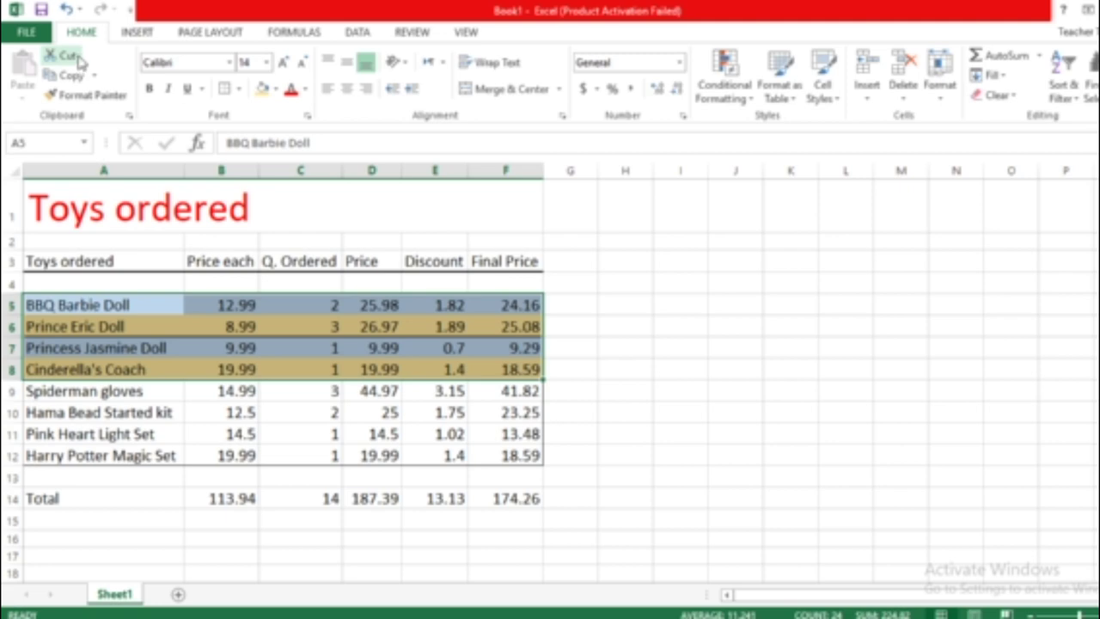
click(101, 100)
mouse_move(39, 391)
mouse_down()
mouse_move(542, 483)
mouse_move(510, 457)
mouse_up()
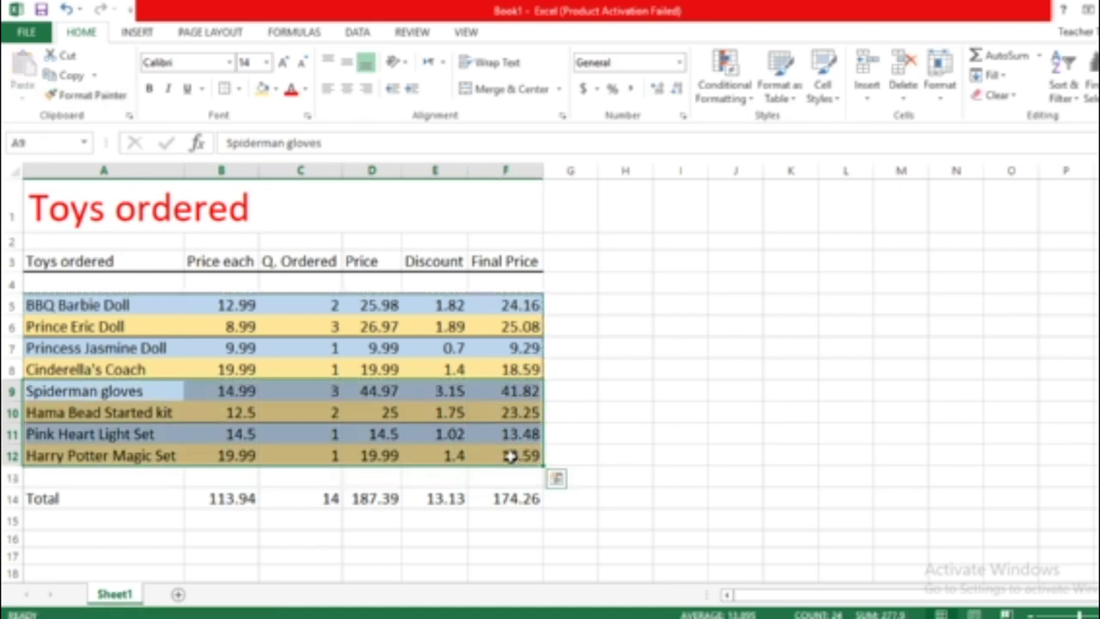
click(321, 497)
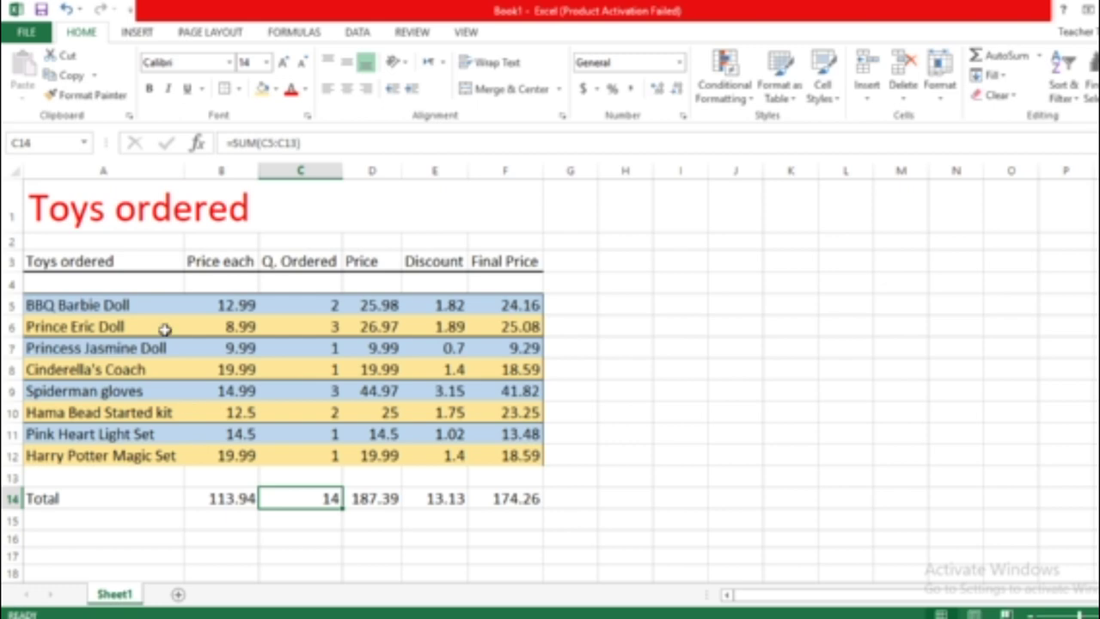
drag(65, 295, 510, 454)
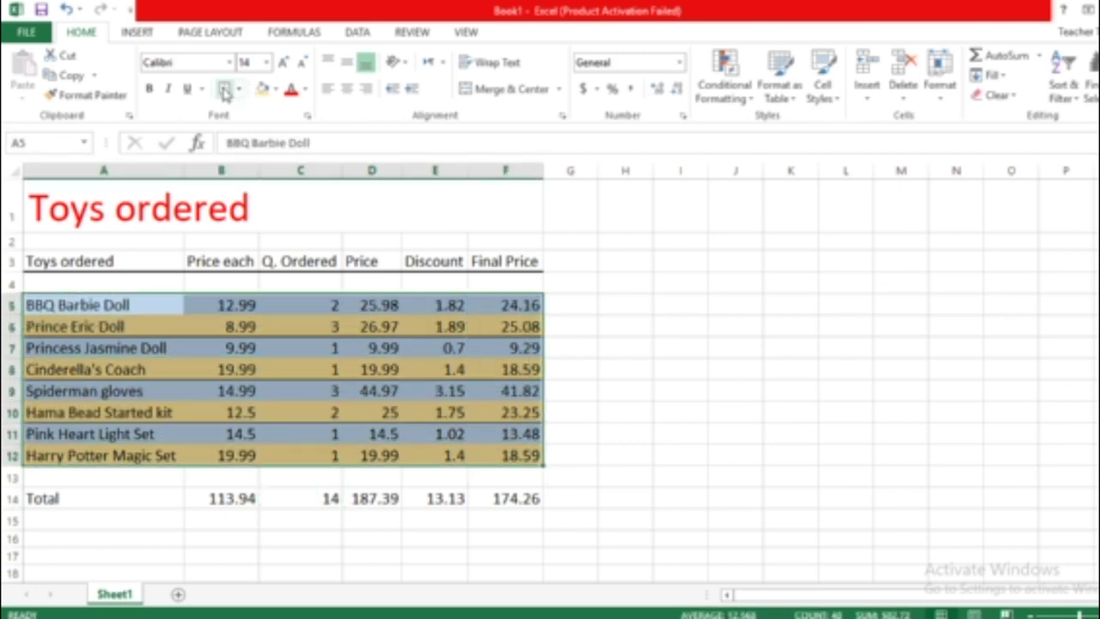
- Remove and reapply the outside border around the toy rows
click(238, 89)
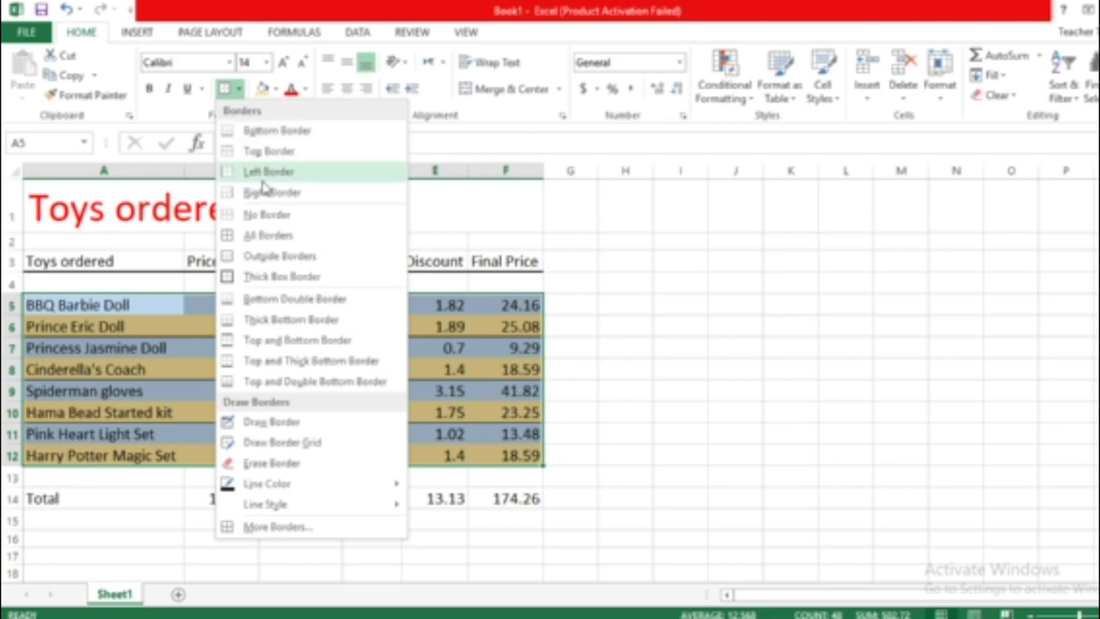
click(267, 213)
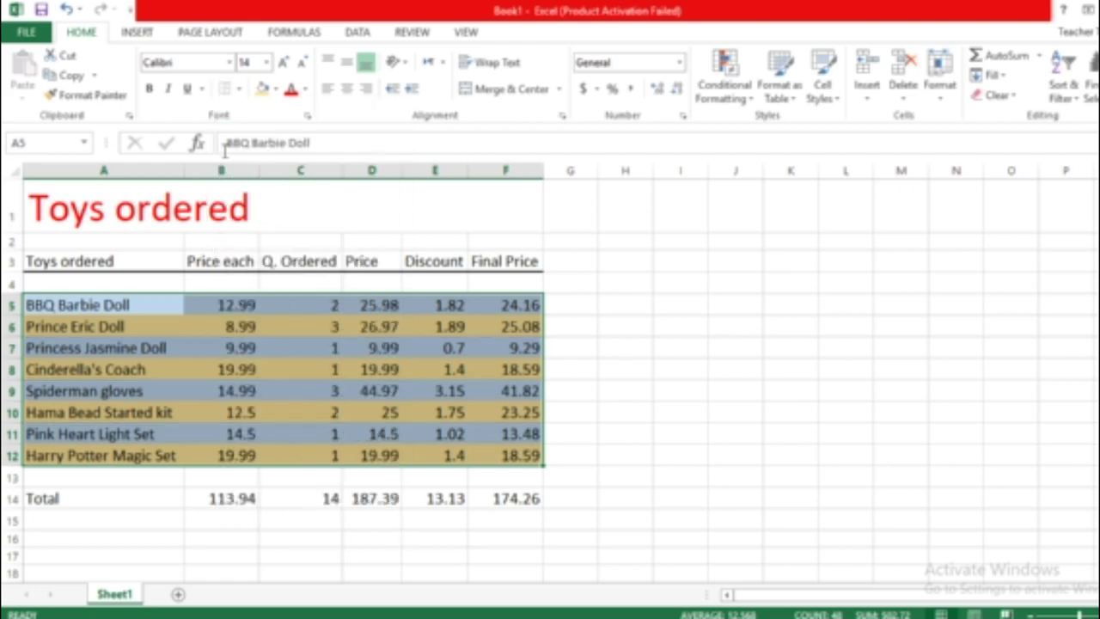
click(239, 89)
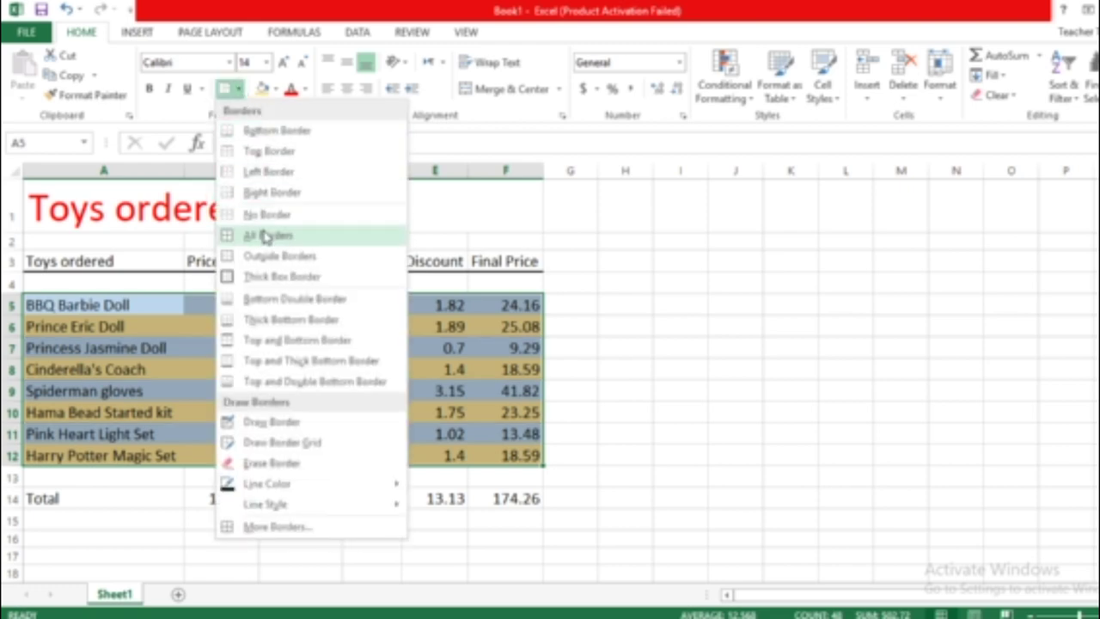
click(251, 255)
- Fill the Total row A14:F14 yellow and make its text bold
mouse_move(206, 434)
mouse_down()
mouse_move(196, 418)
mouse_move(210, 434)
mouse_up()
drag(69, 498, 504, 493)
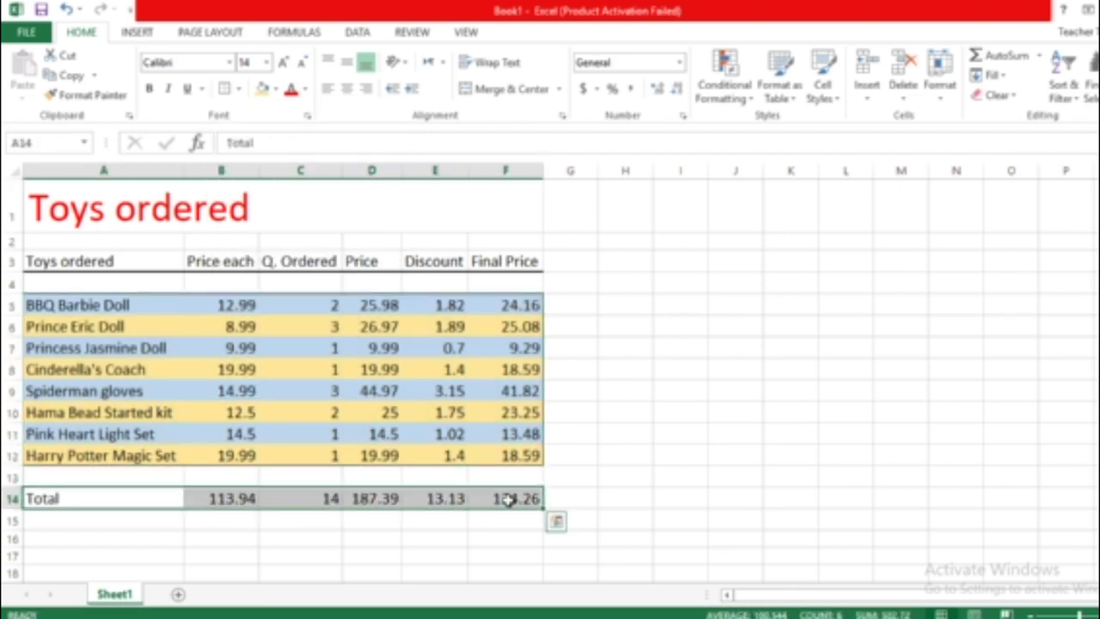
click(273, 90)
click(304, 222)
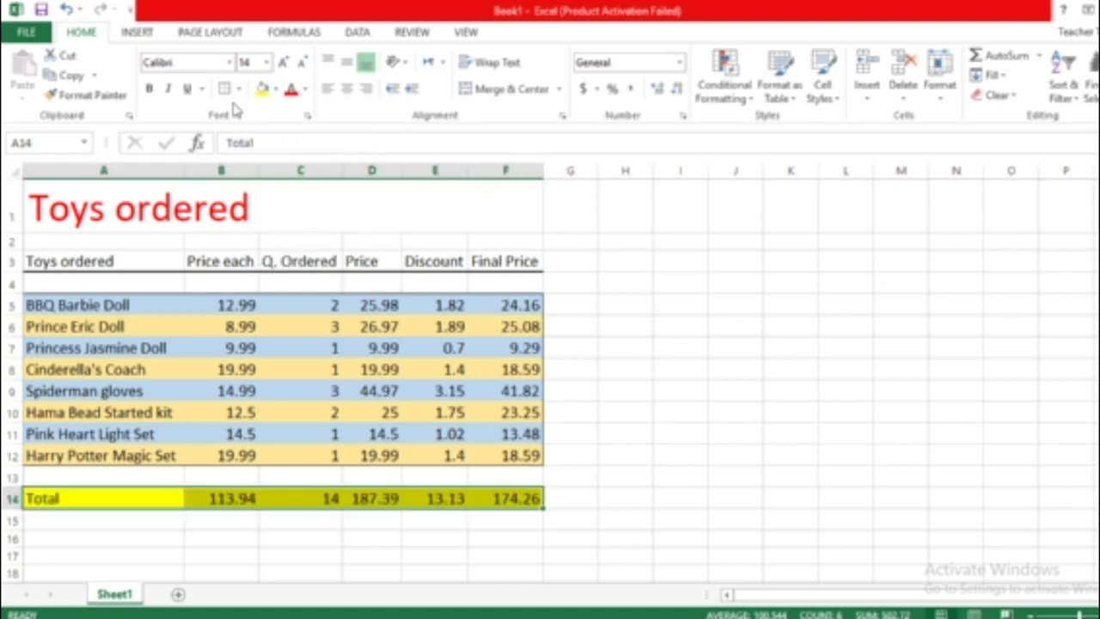
click(150, 89)
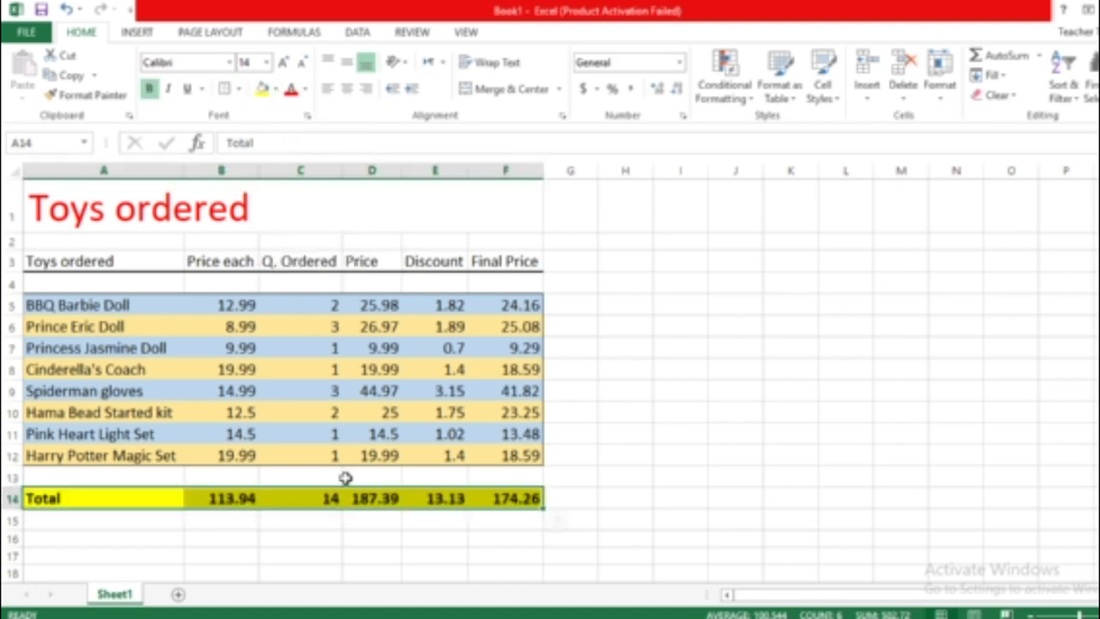
click(361, 516)
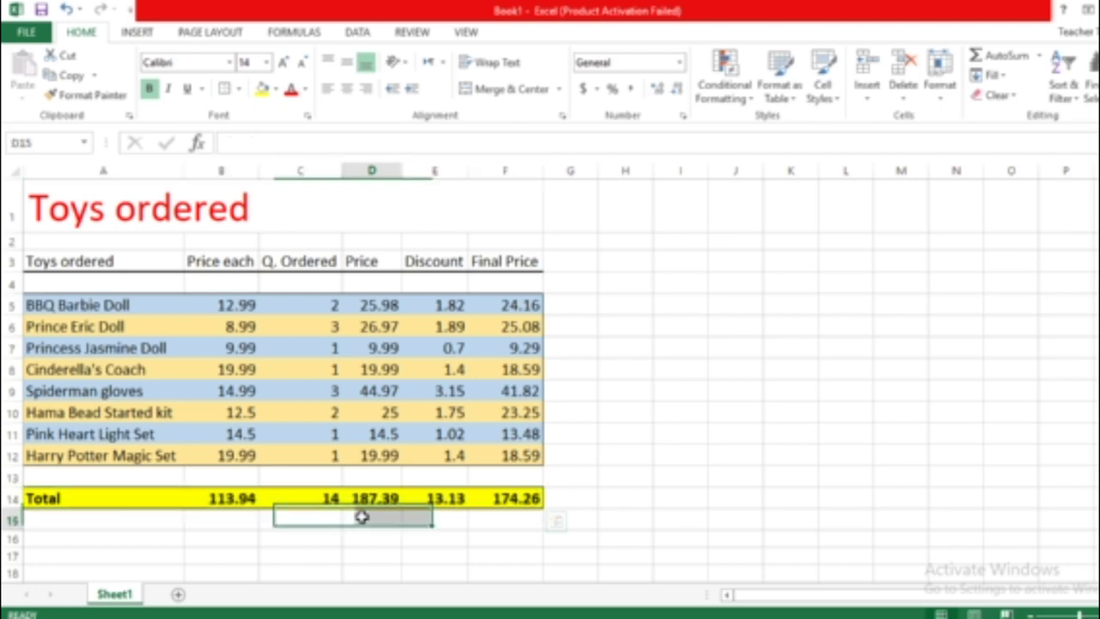
- Bring up the PDF example and scroll up to its formatting instructions
mouse_move(318, 615)
click(318, 558)
scroll(352, 283, up, 5)
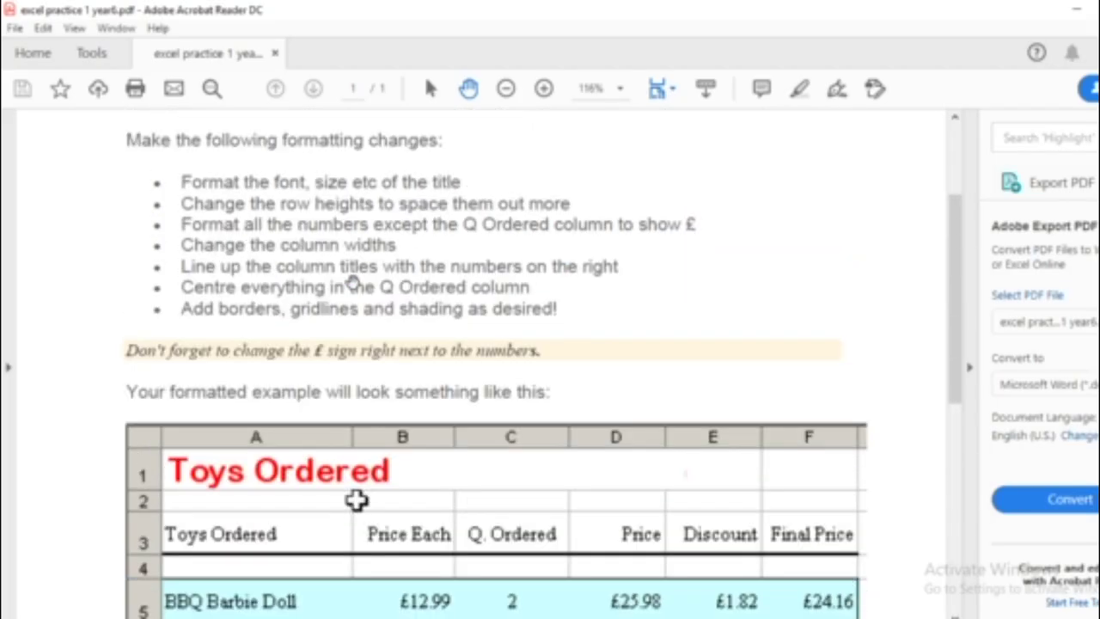
scroll(352, 282, up, 2)
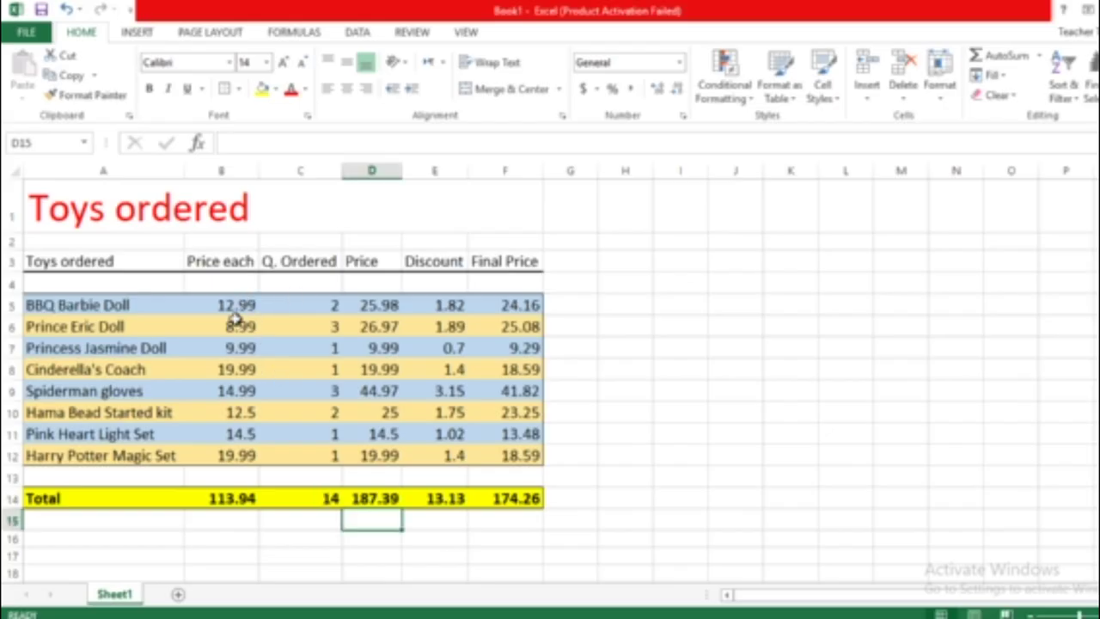
- Format the Price each values B5:B12 as £ accounting
drag(234, 302, 237, 454)
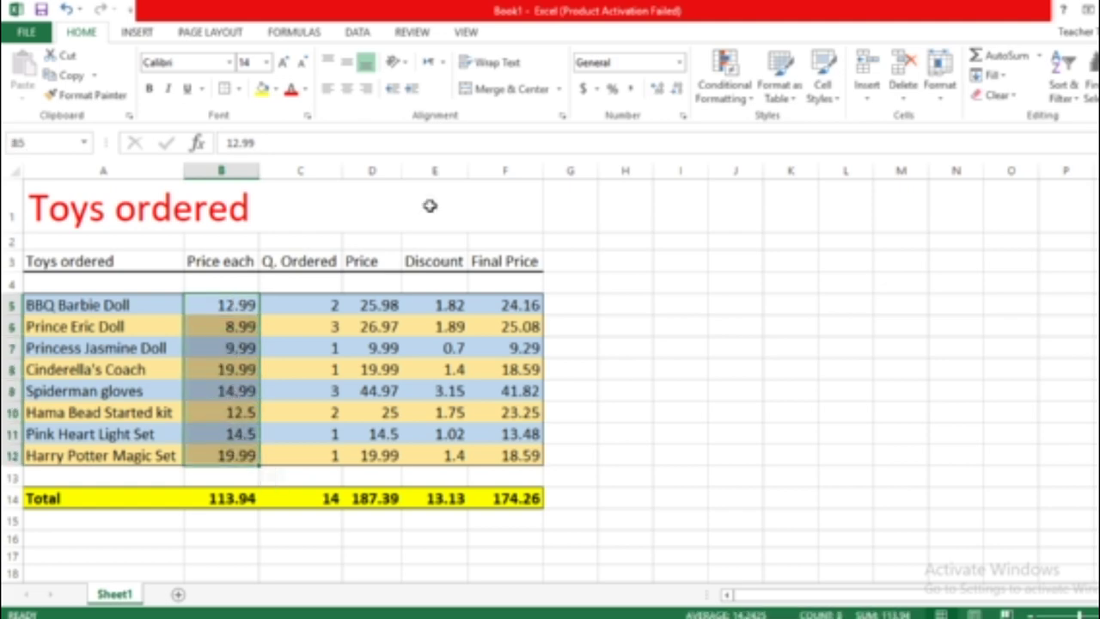
click(595, 89)
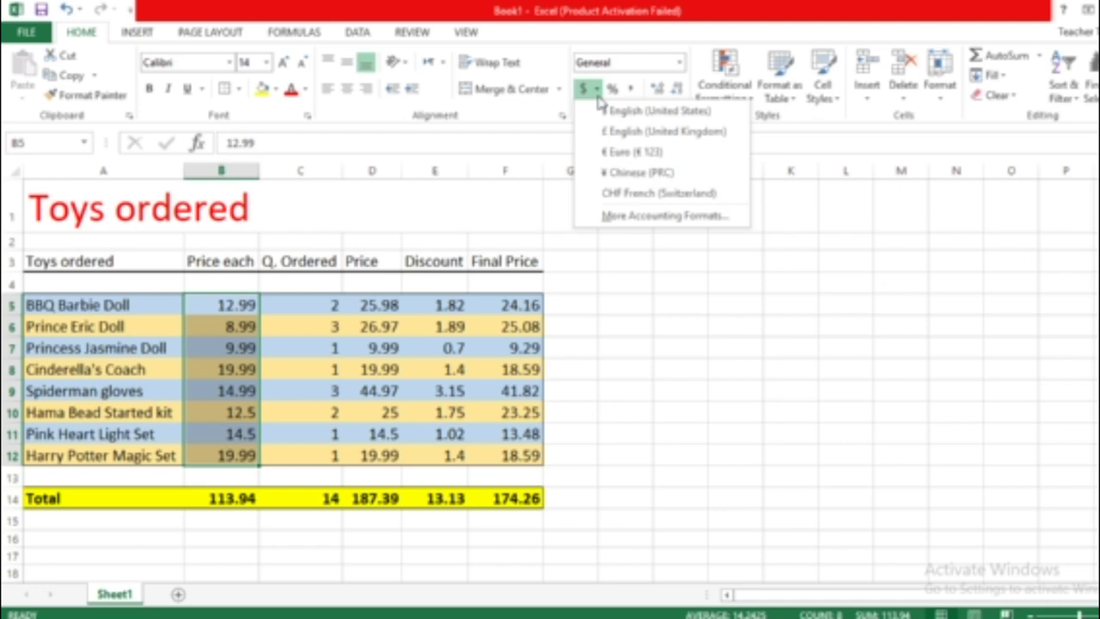
click(633, 134)
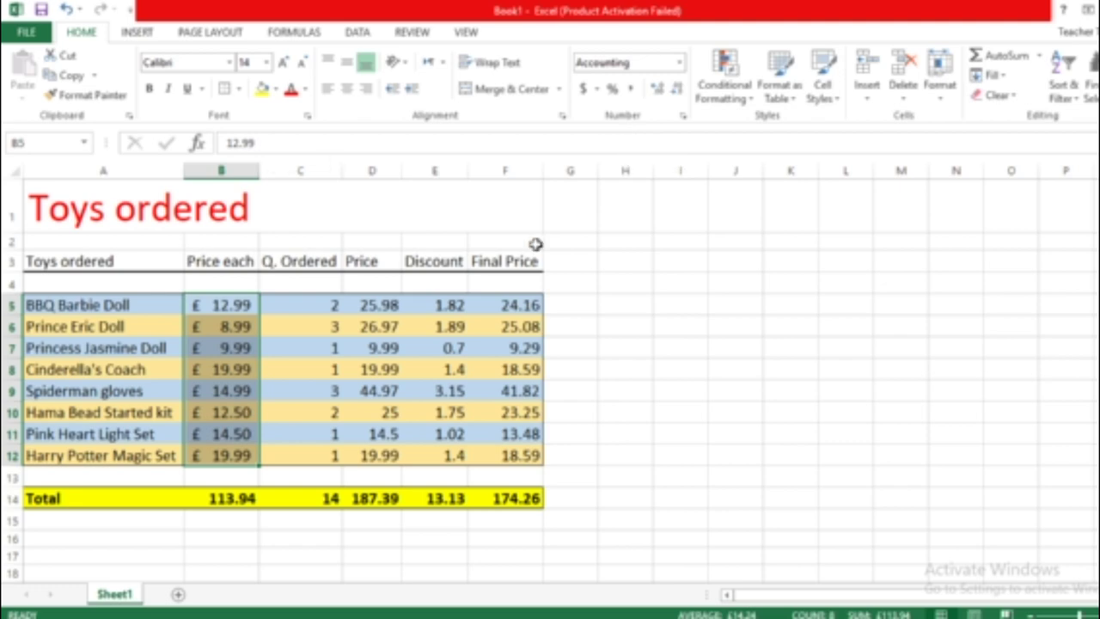
- Format the Price, Discount and Final Price values D5:F12 as £ accounting instead of $
drag(378, 306, 515, 451)
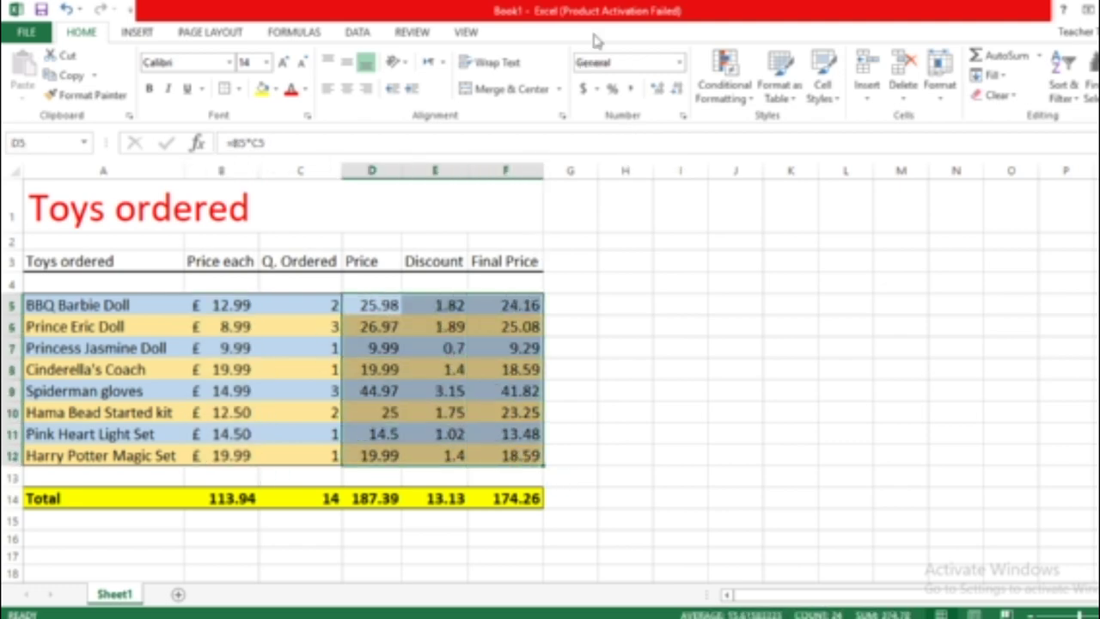
click(583, 88)
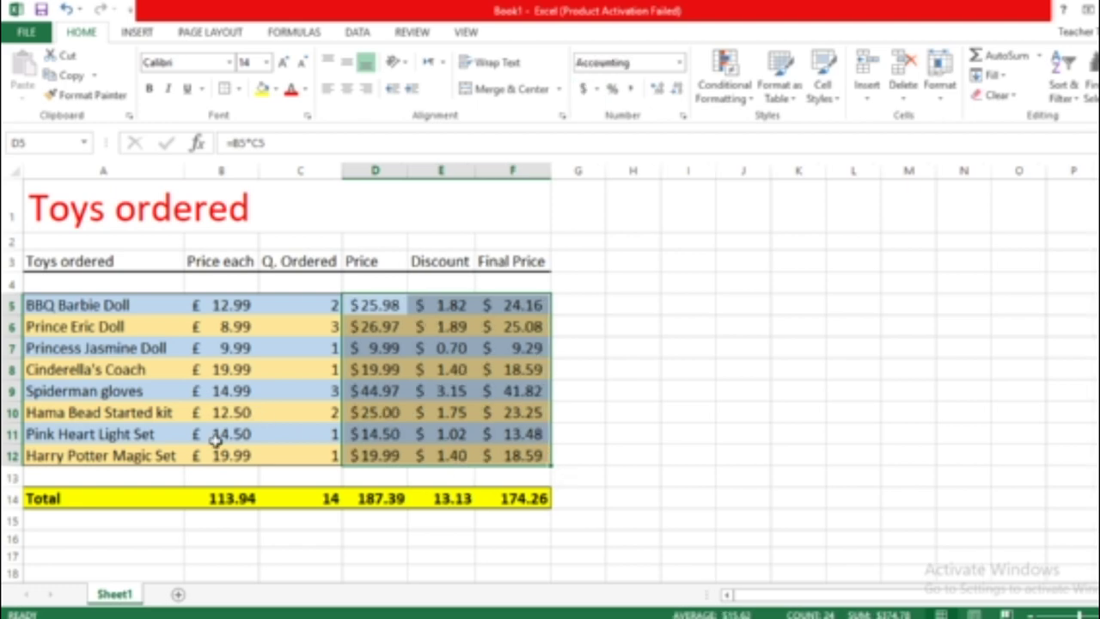
click(597, 88)
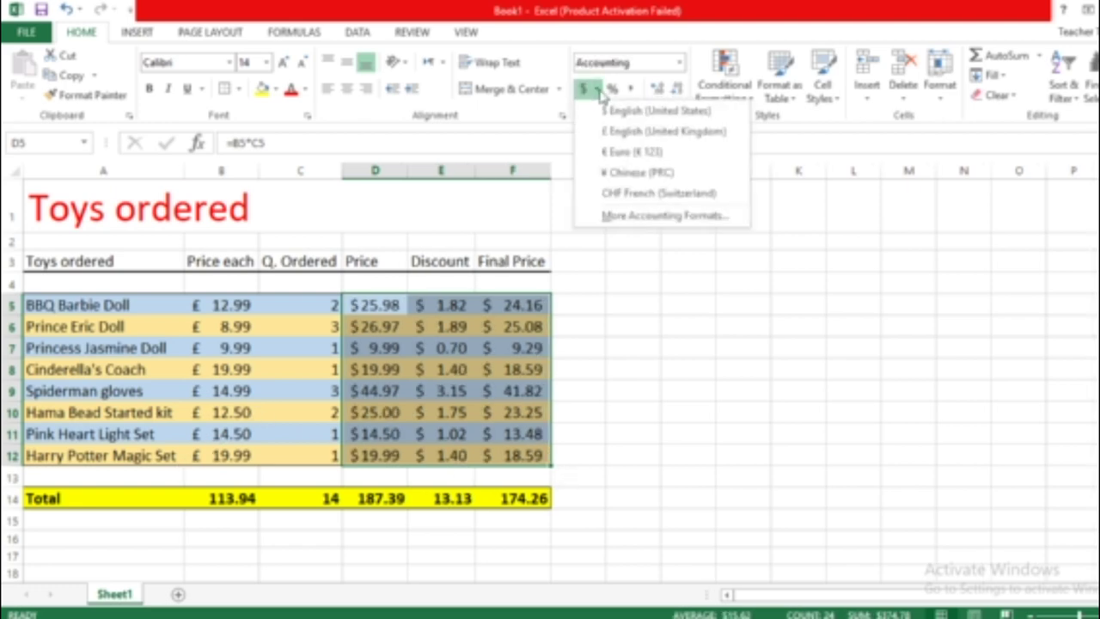
click(625, 131)
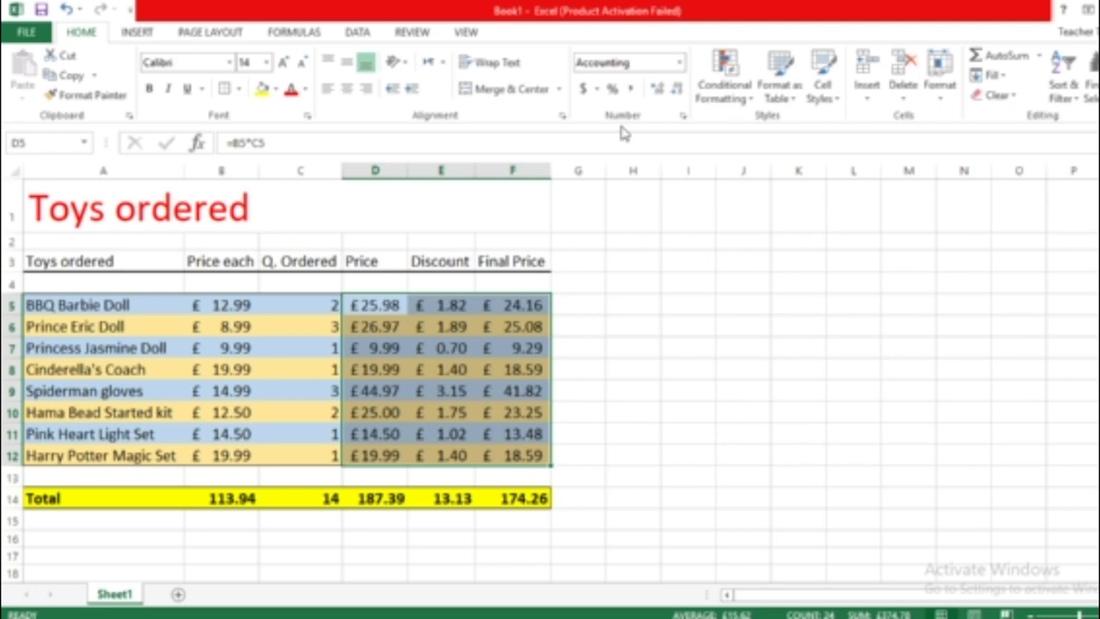
click(462, 458)
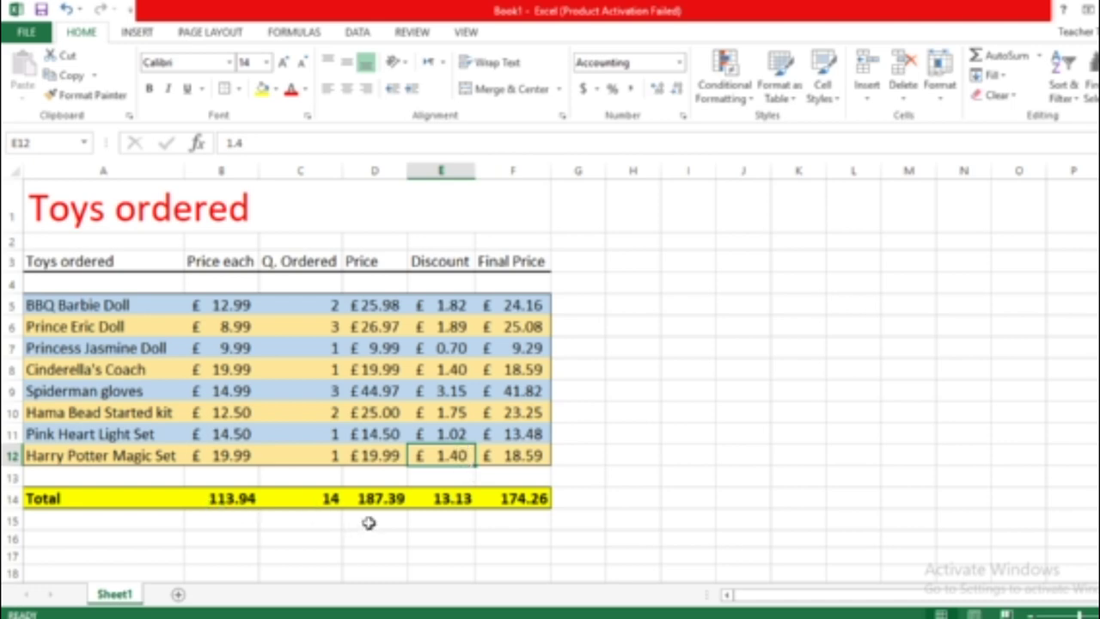
drag(537, 495, 365, 505)
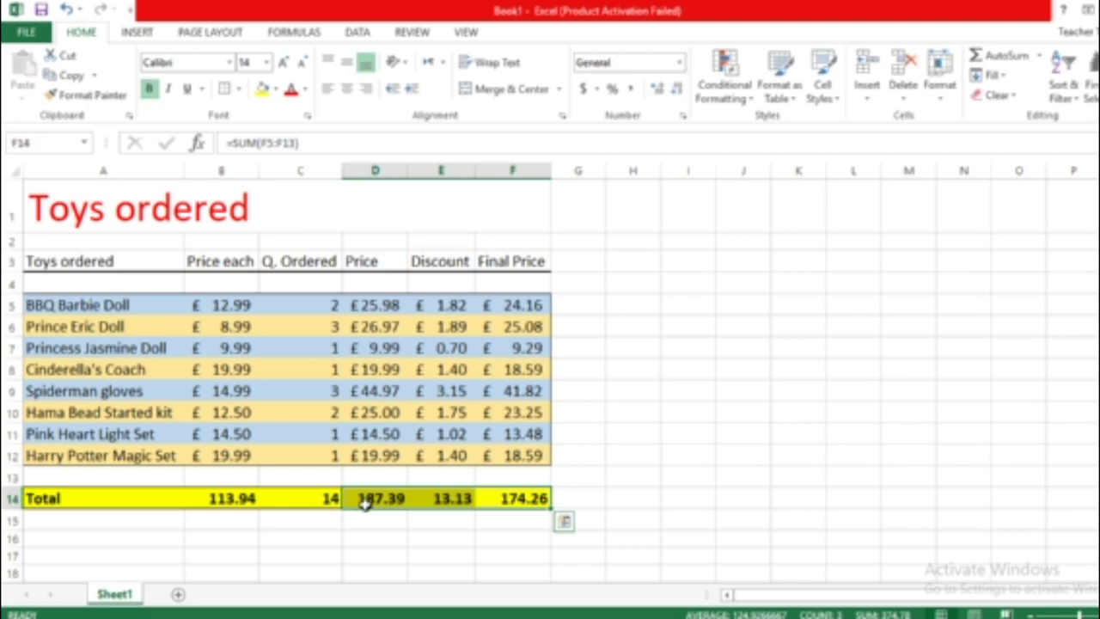
- Apply £ English (United Kingdom) accounting to totals D14:F14 and B14, then return to the PDF
click(595, 89)
click(609, 148)
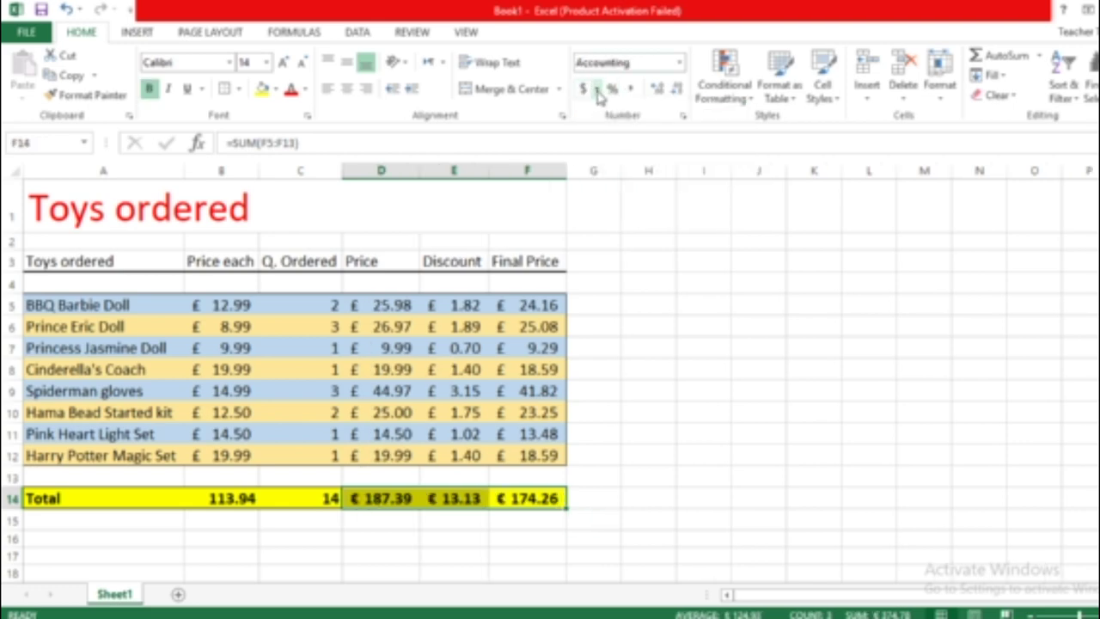
click(596, 90)
click(603, 130)
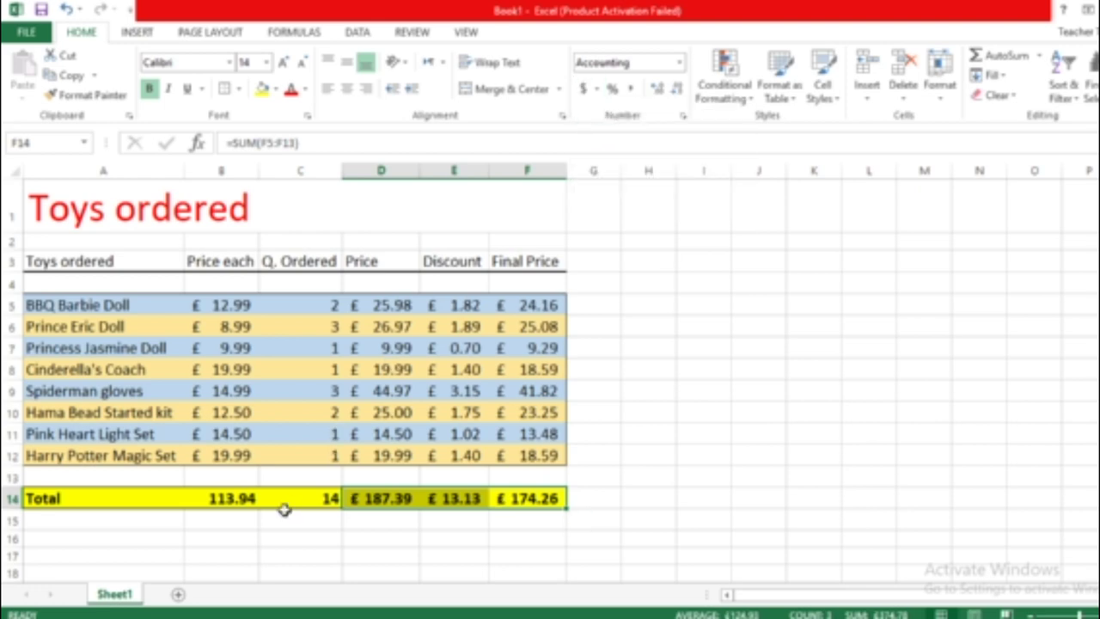
click(241, 505)
click(597, 90)
click(601, 136)
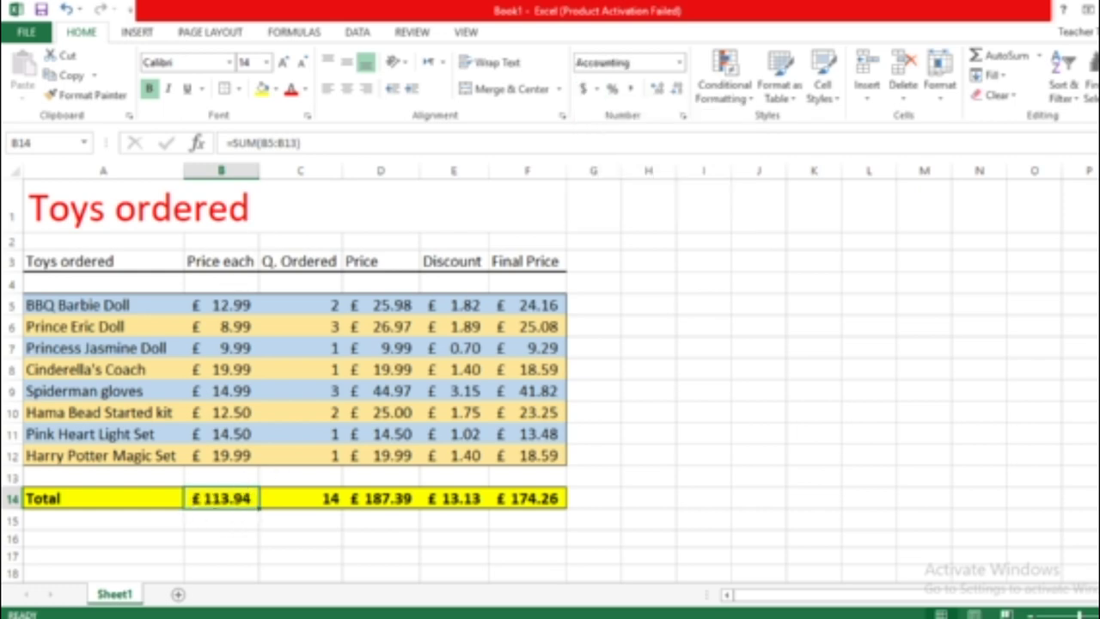
key(alt+Tab)
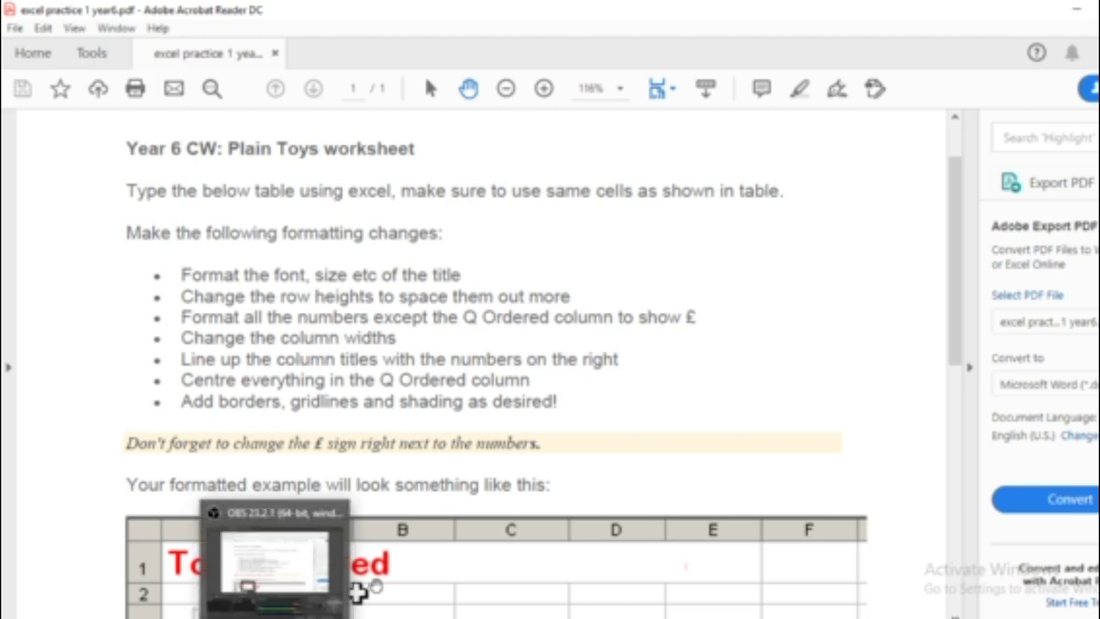
- Scroll the PDF to the example table, then return to Excel and select Q. Ordered C5:C12
scroll(438, 438, down, 8)
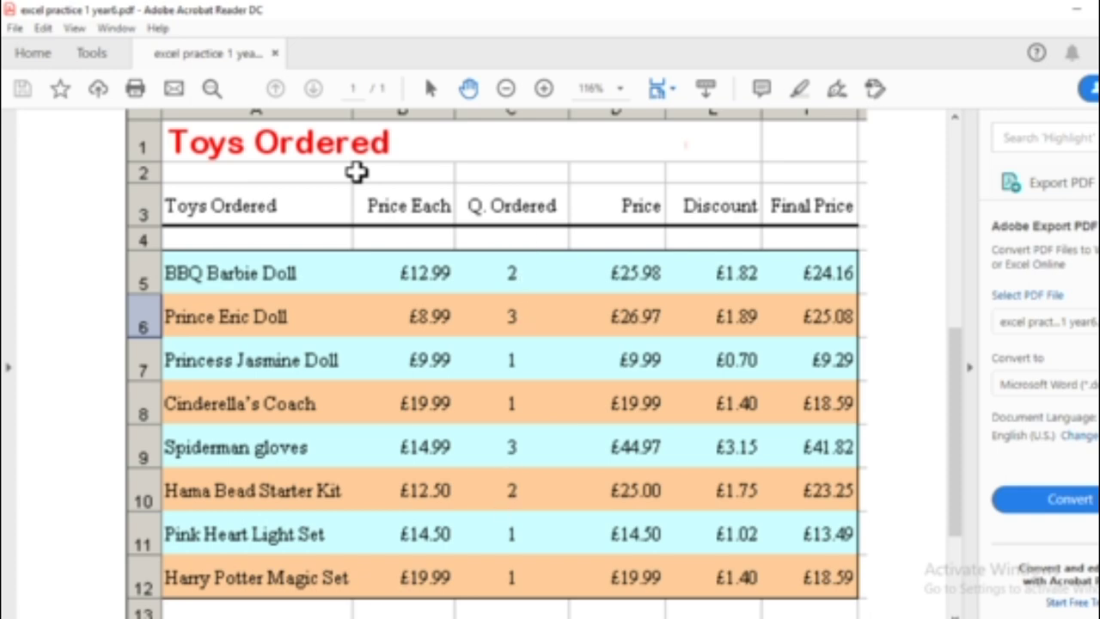
mouse_move(356, 618)
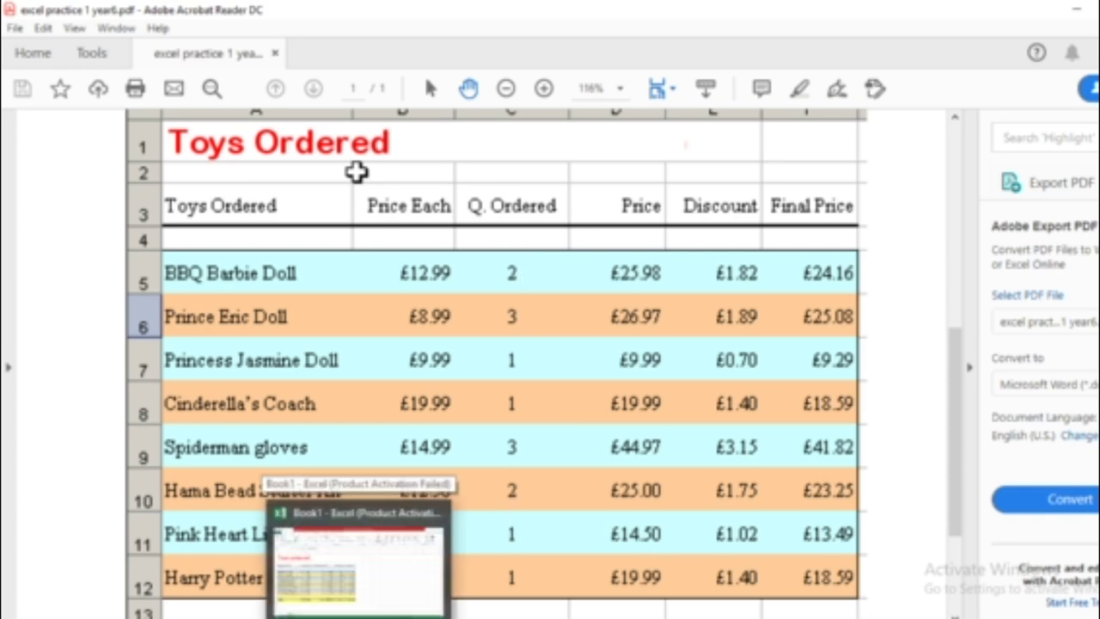
click(357, 558)
drag(267, 305, 303, 452)
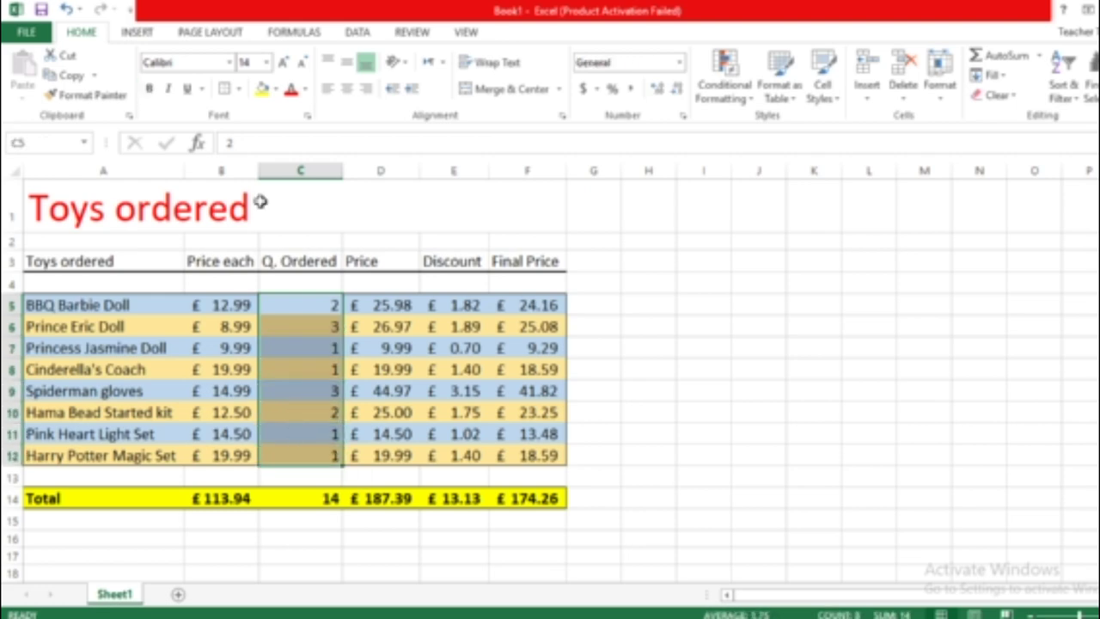
- Centre the Q. Ordered values and right-align B5:B12 and D5:F12, then return to the PDF
click(347, 88)
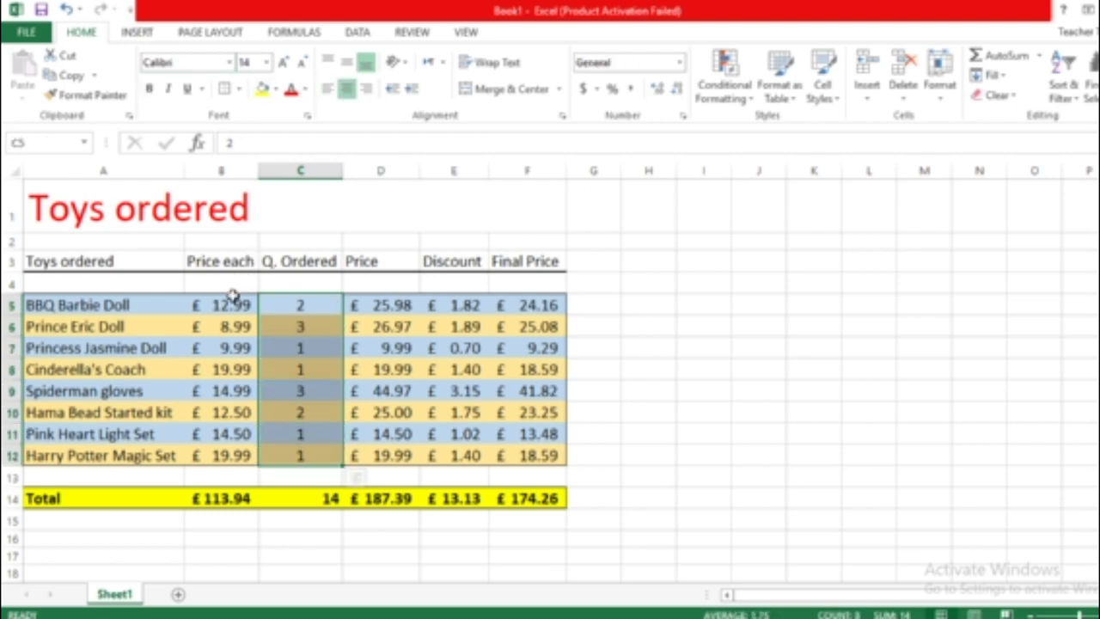
drag(220, 301, 215, 451)
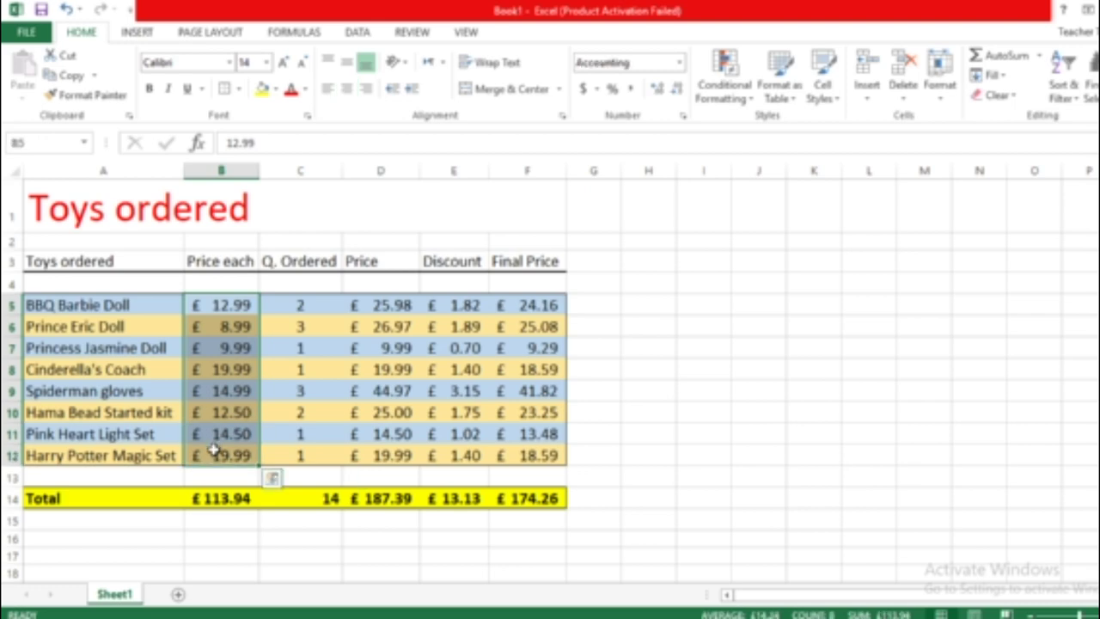
click(367, 89)
drag(391, 306, 539, 458)
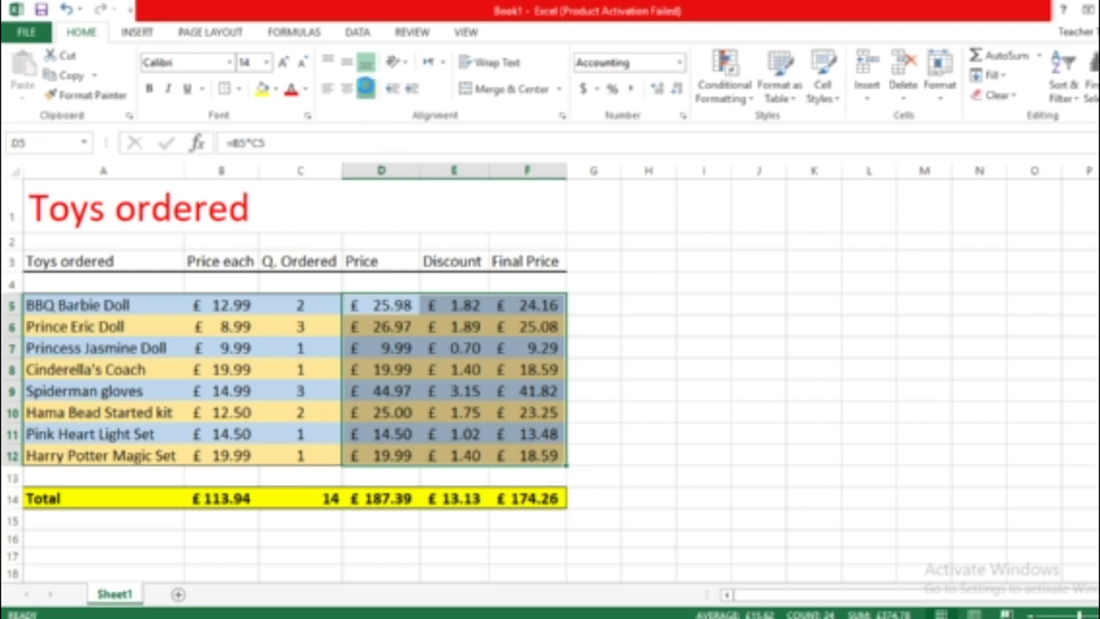
click(366, 89)
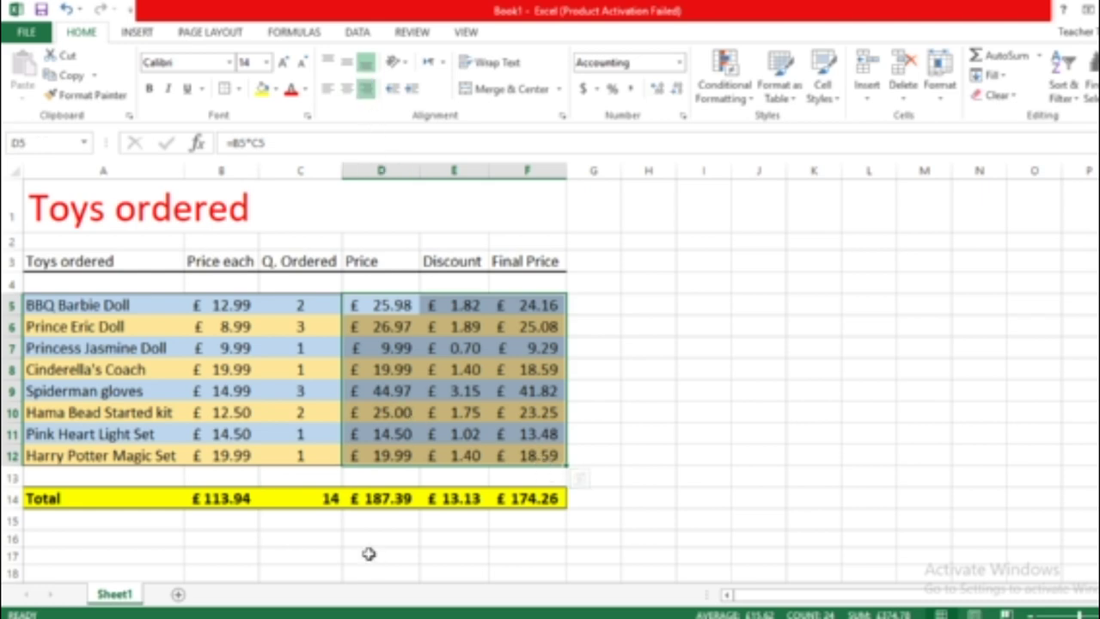
mouse_move(318, 615)
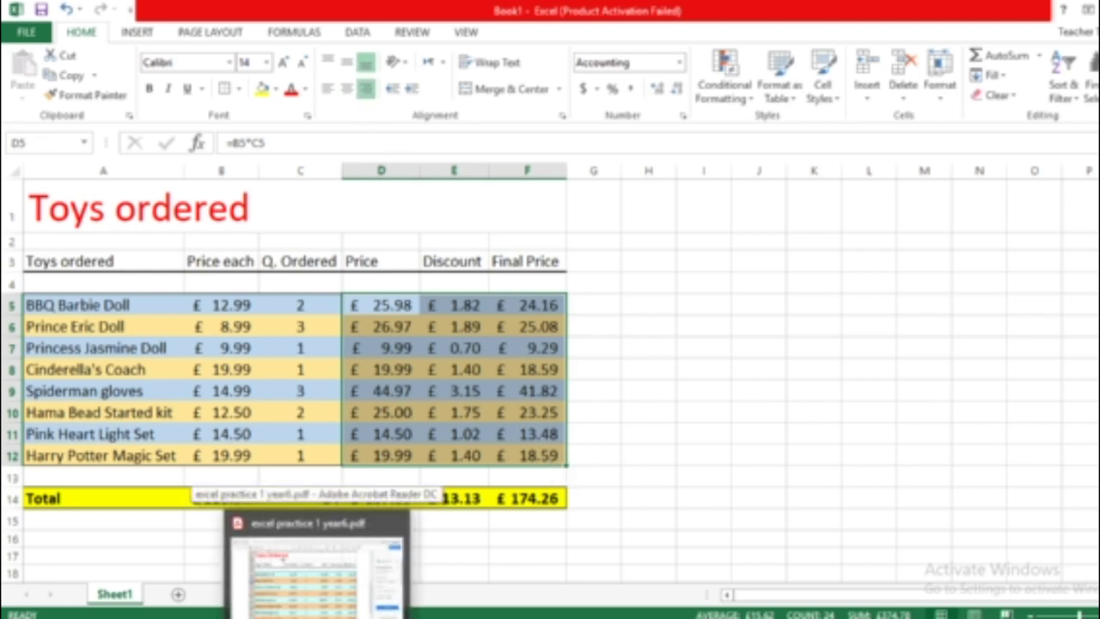
click(317, 562)
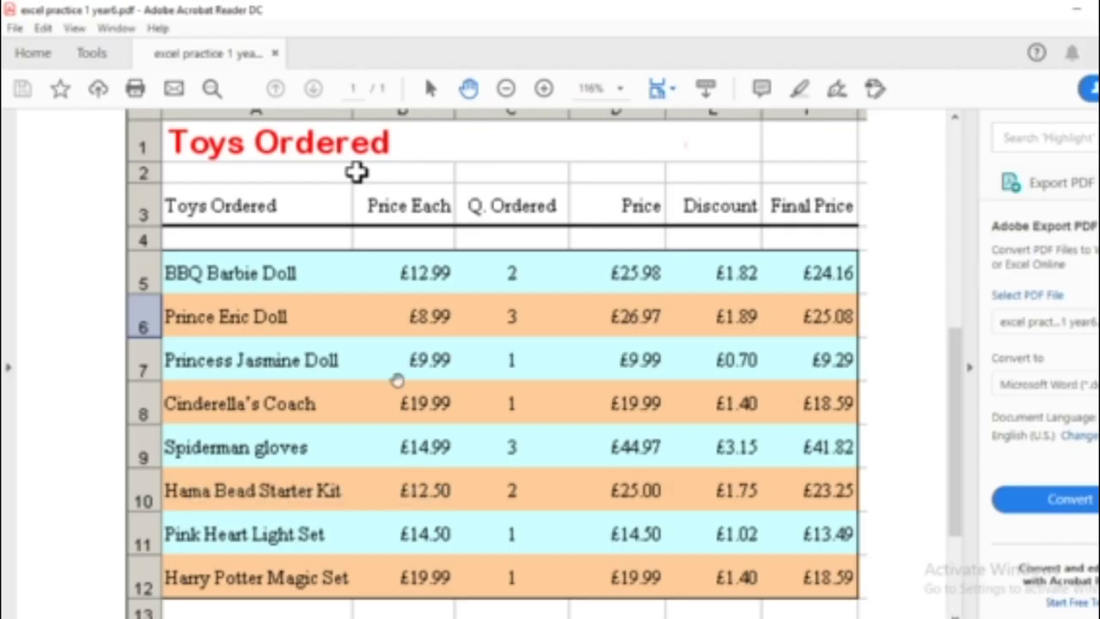
scroll(397, 380, down, 3)
scroll(397, 380, up, 8)
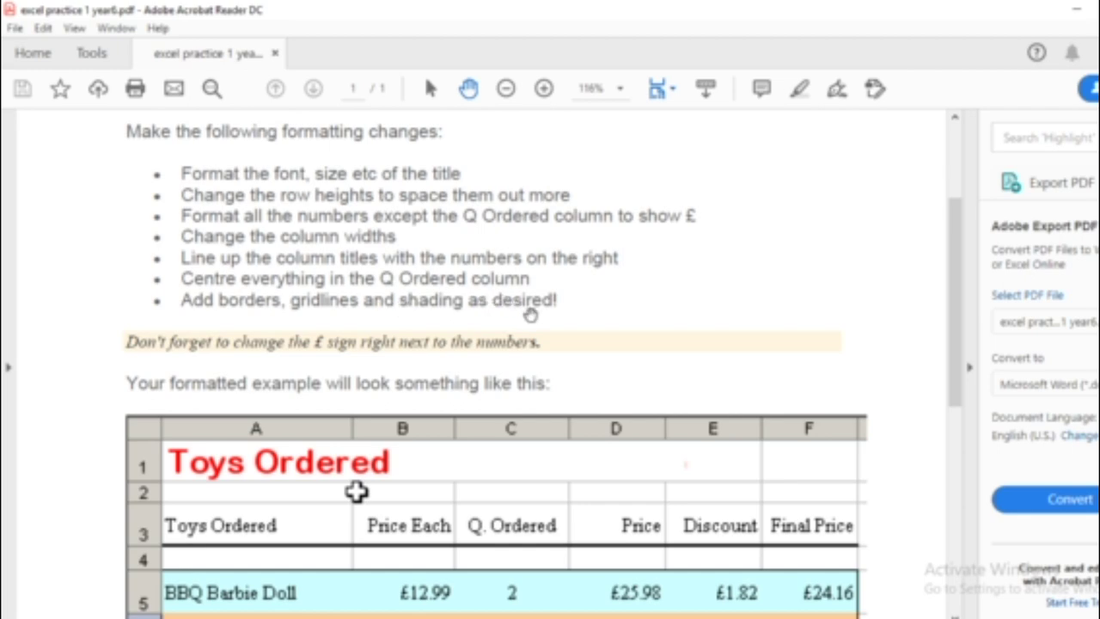
scroll(560, 339, down, 5)
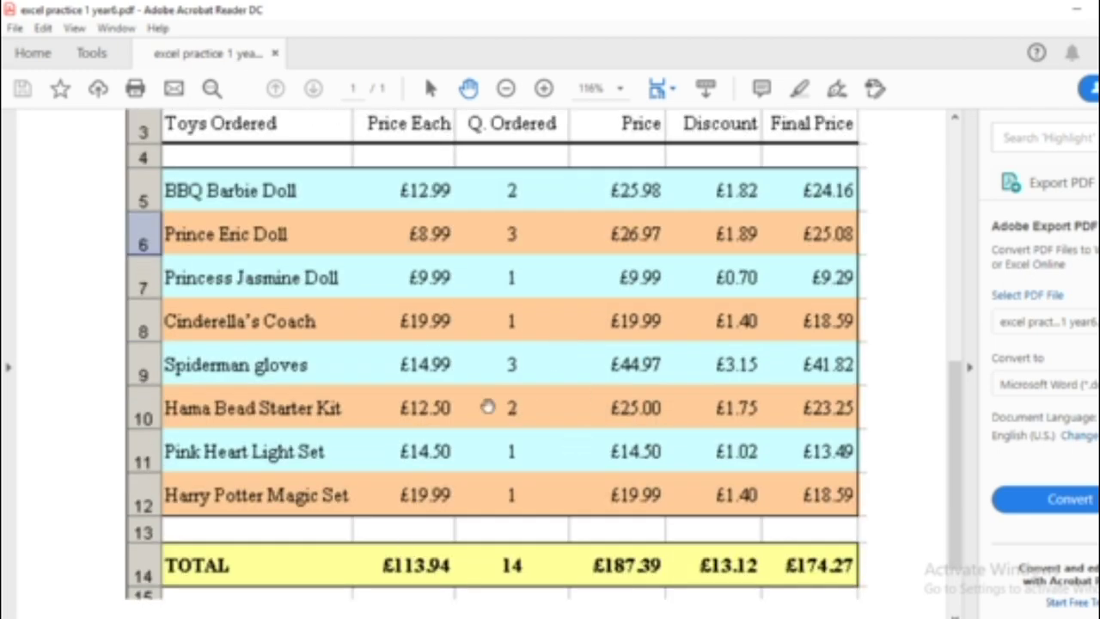